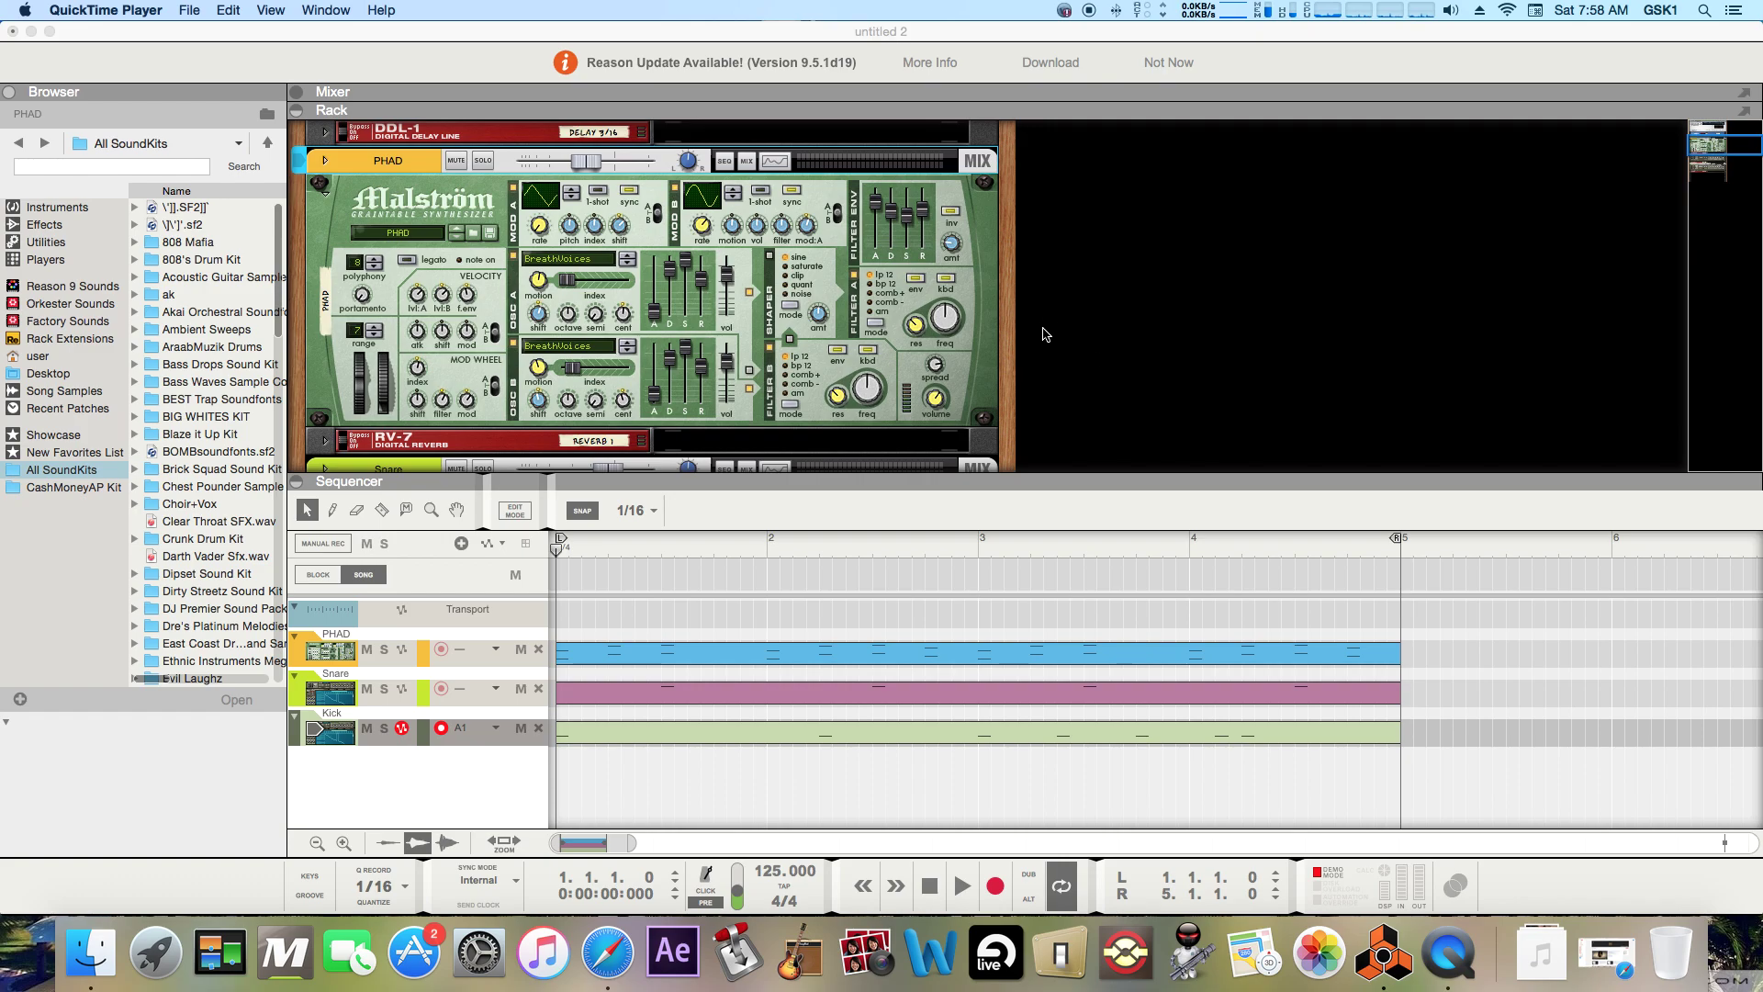
- Play the four-bar loop from the start to hear the unprocessed mix, then stop playback
scroll(1047, 330, down, 3)
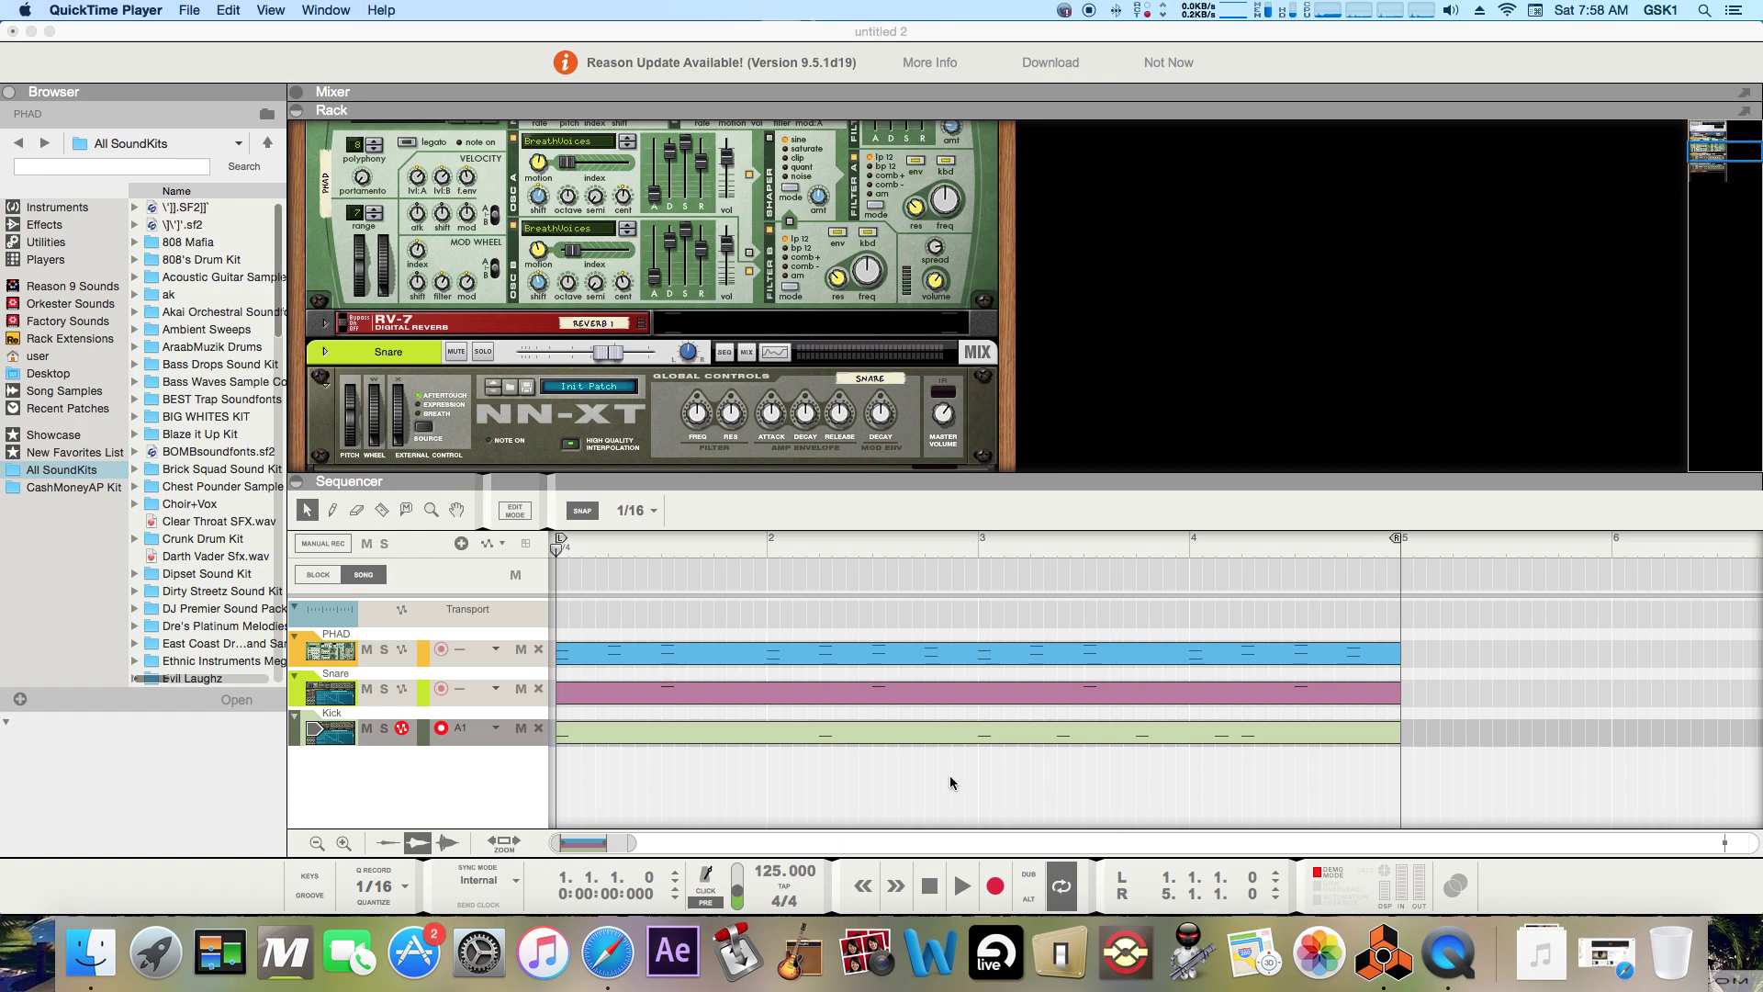
click(930, 887)
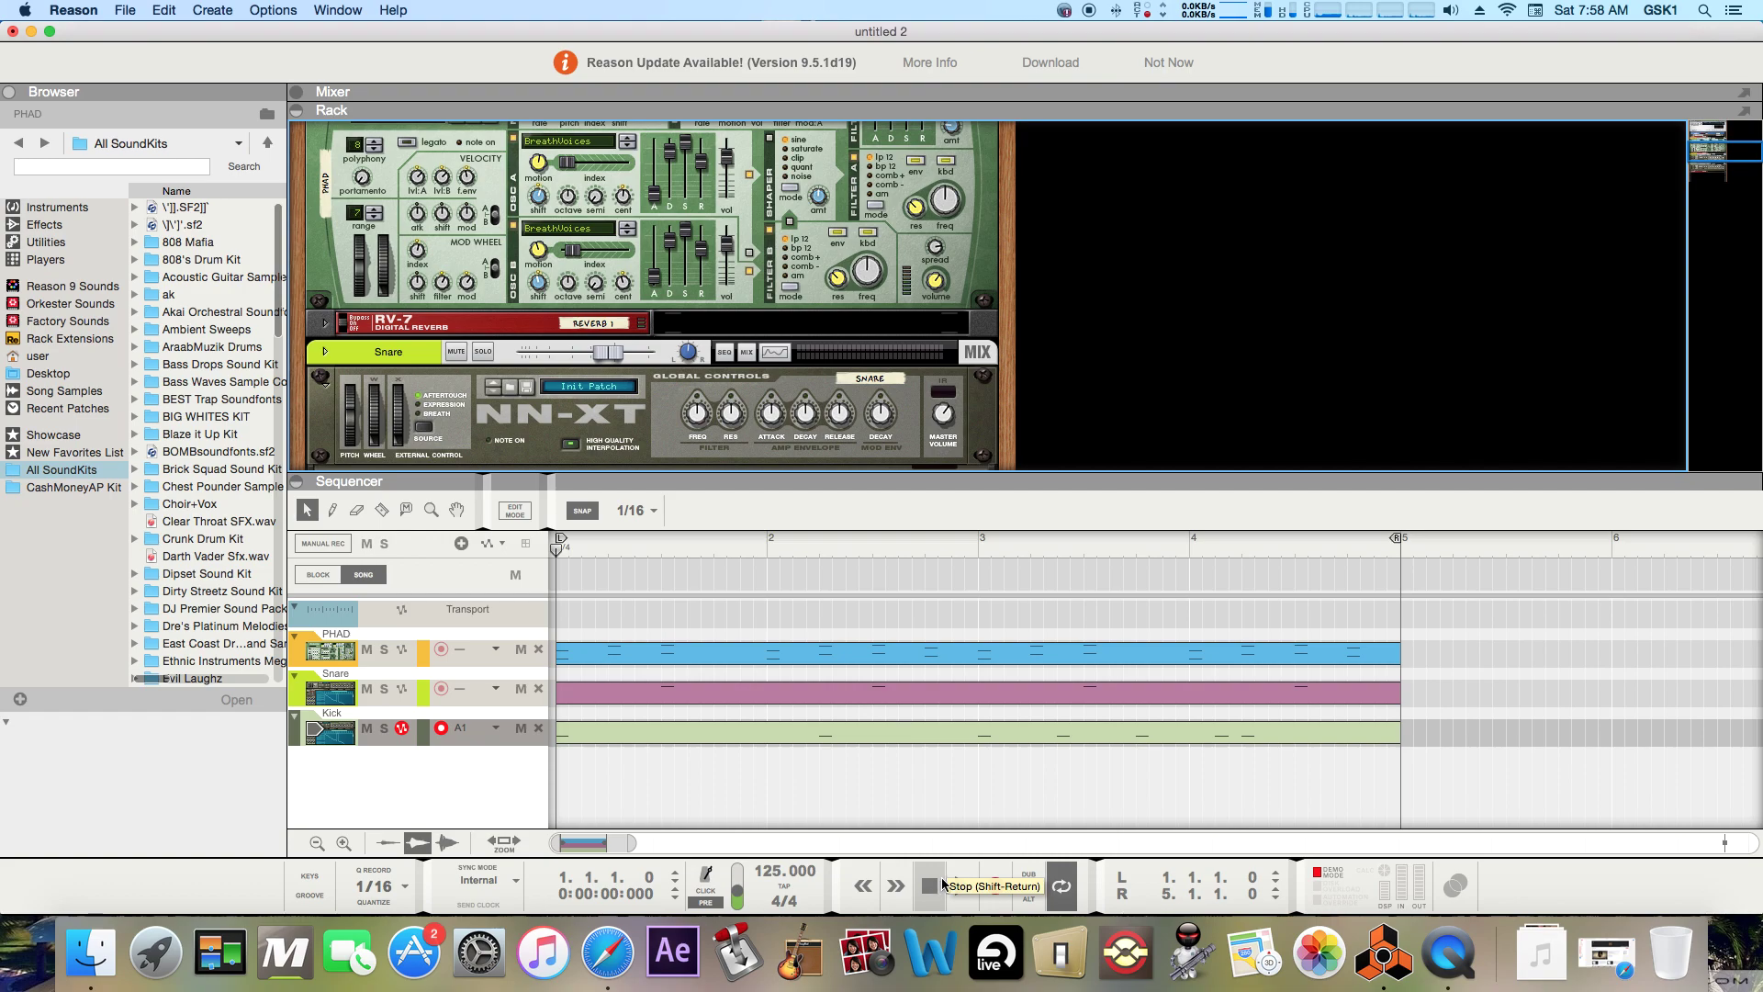
click(958, 887)
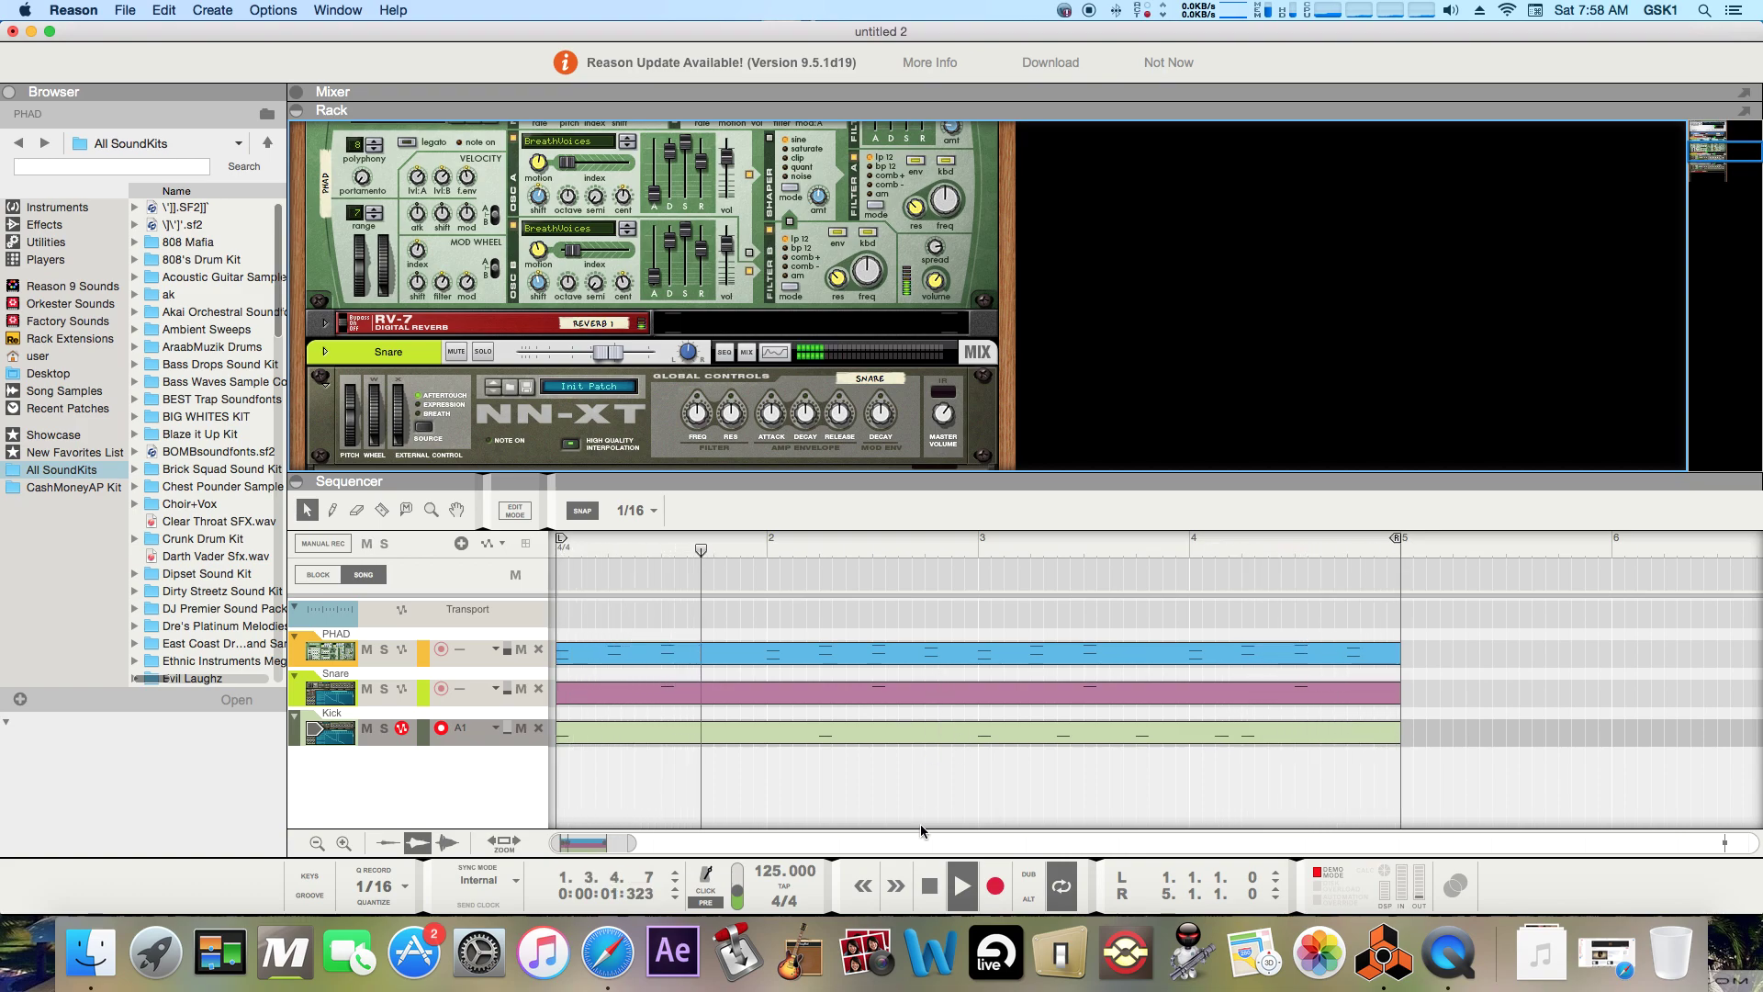
click(930, 887)
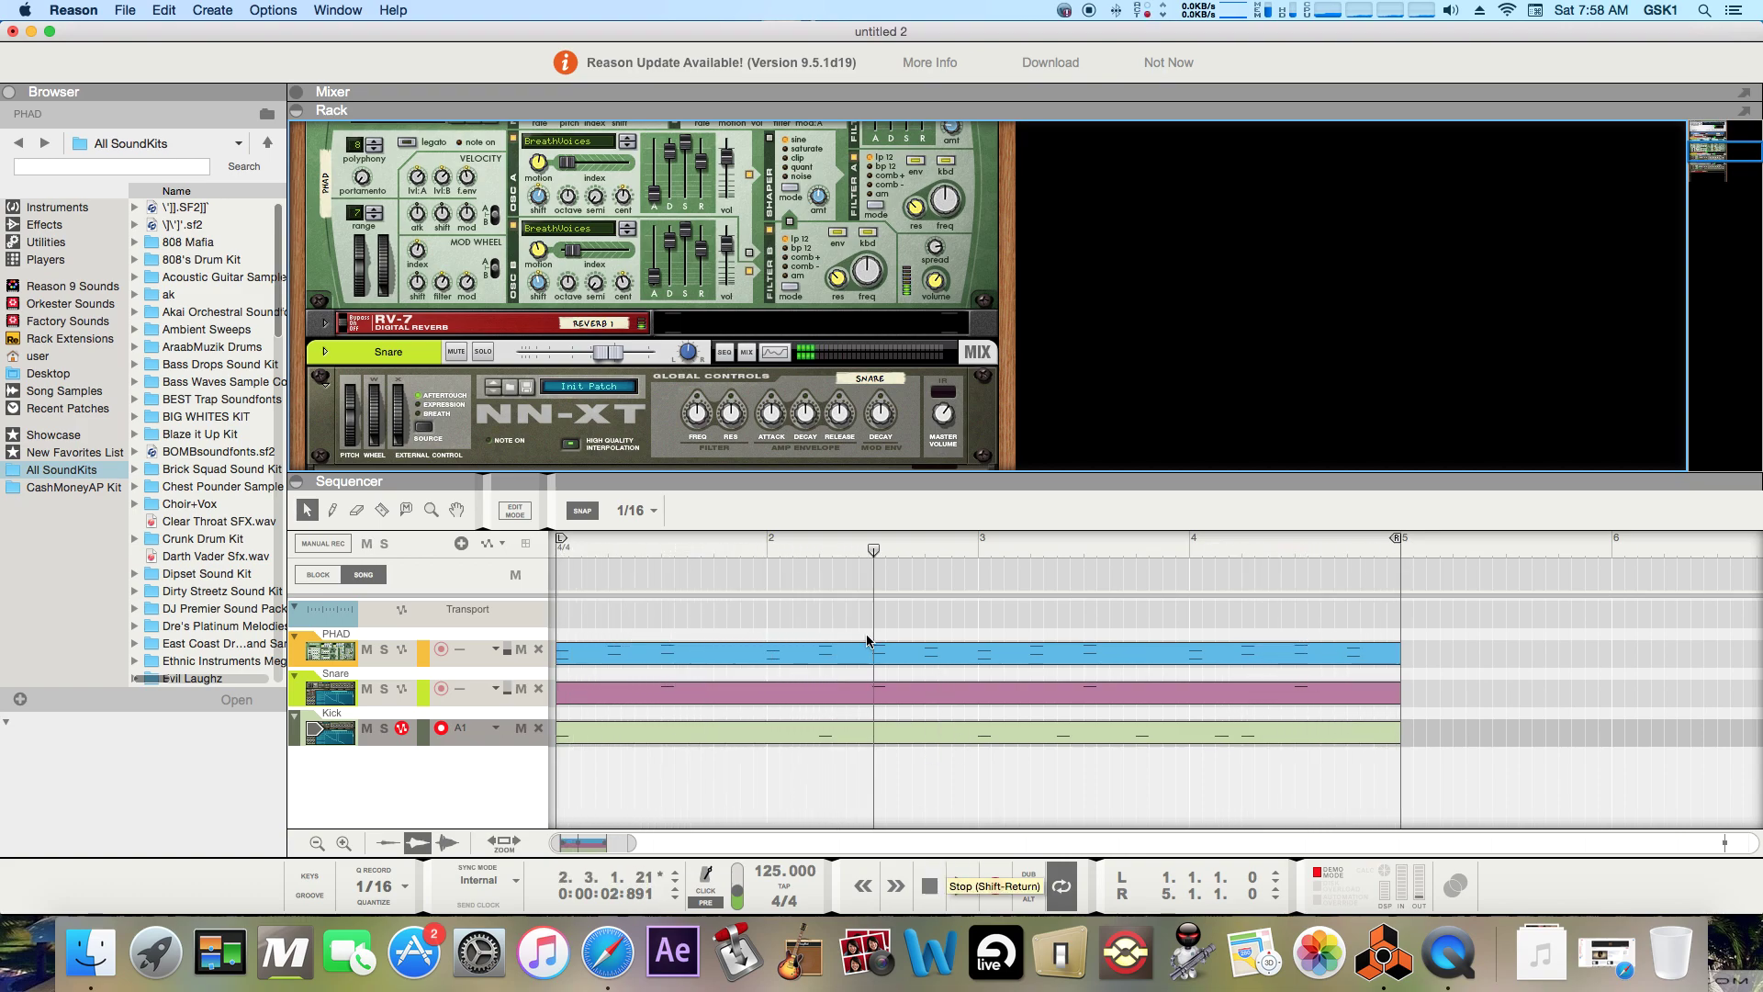
- Examine the PHAD, Snare and Kick devices in the rack and the Spectrum EQ control on their channel strips
scroll(881, 264, down, 5)
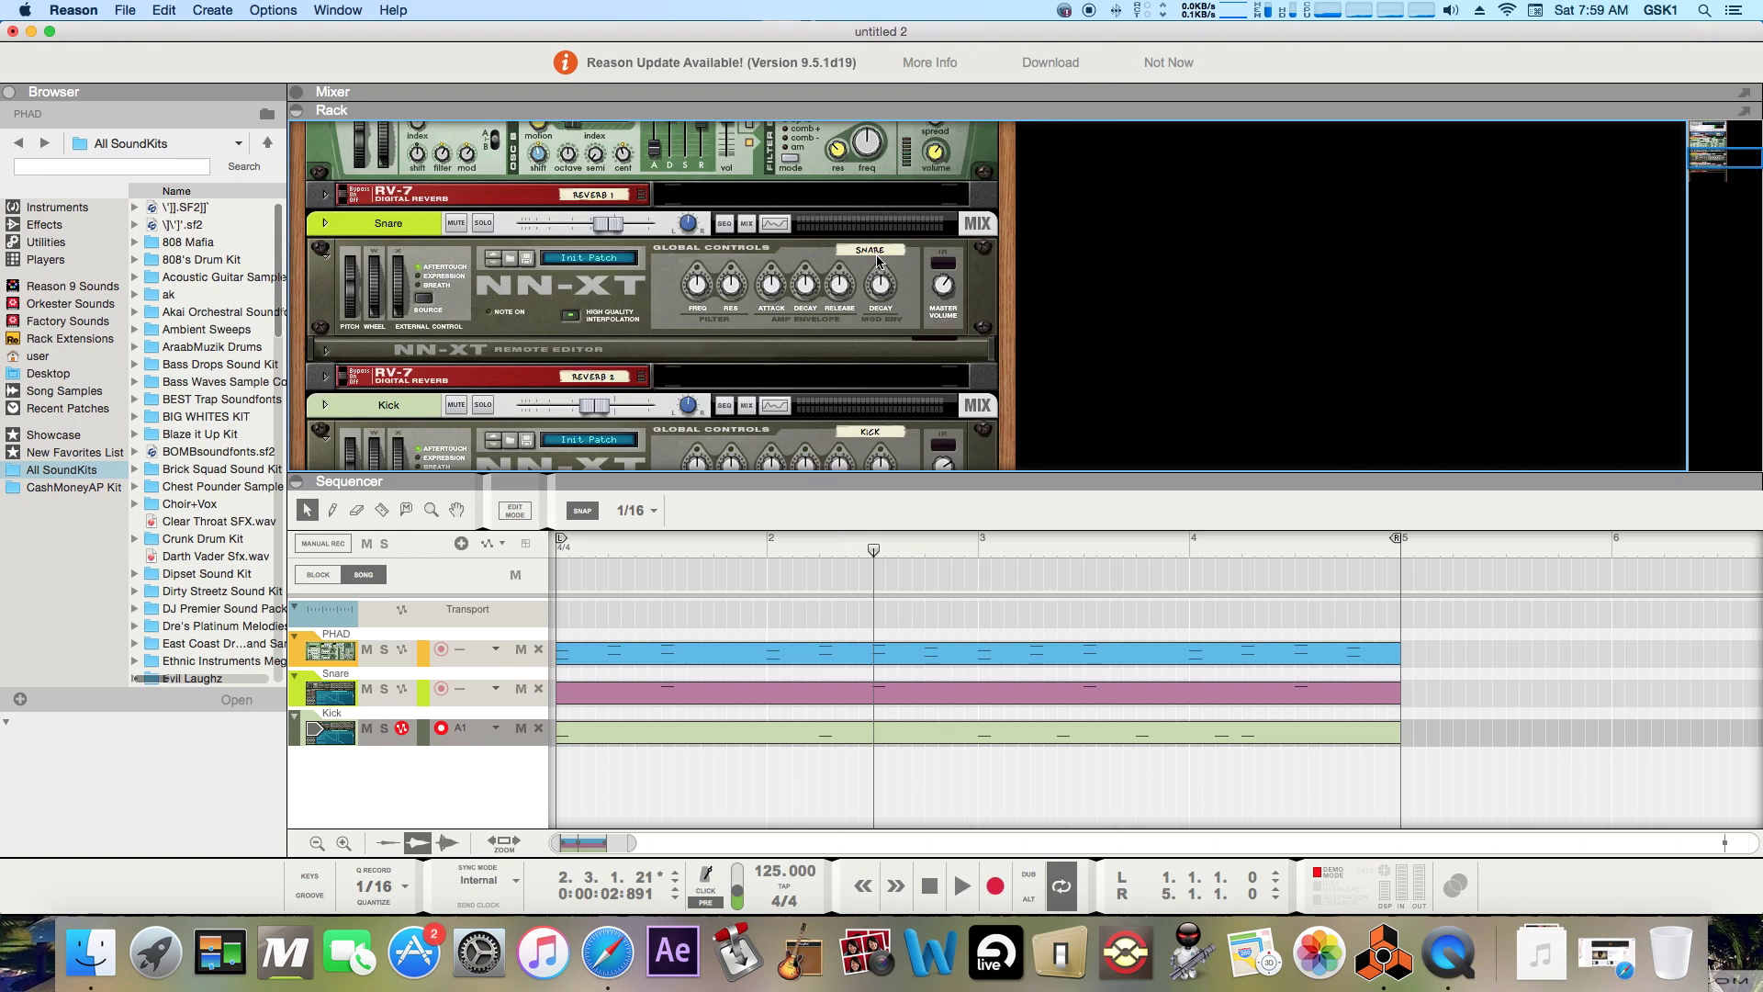
scroll(886, 261, down, 3)
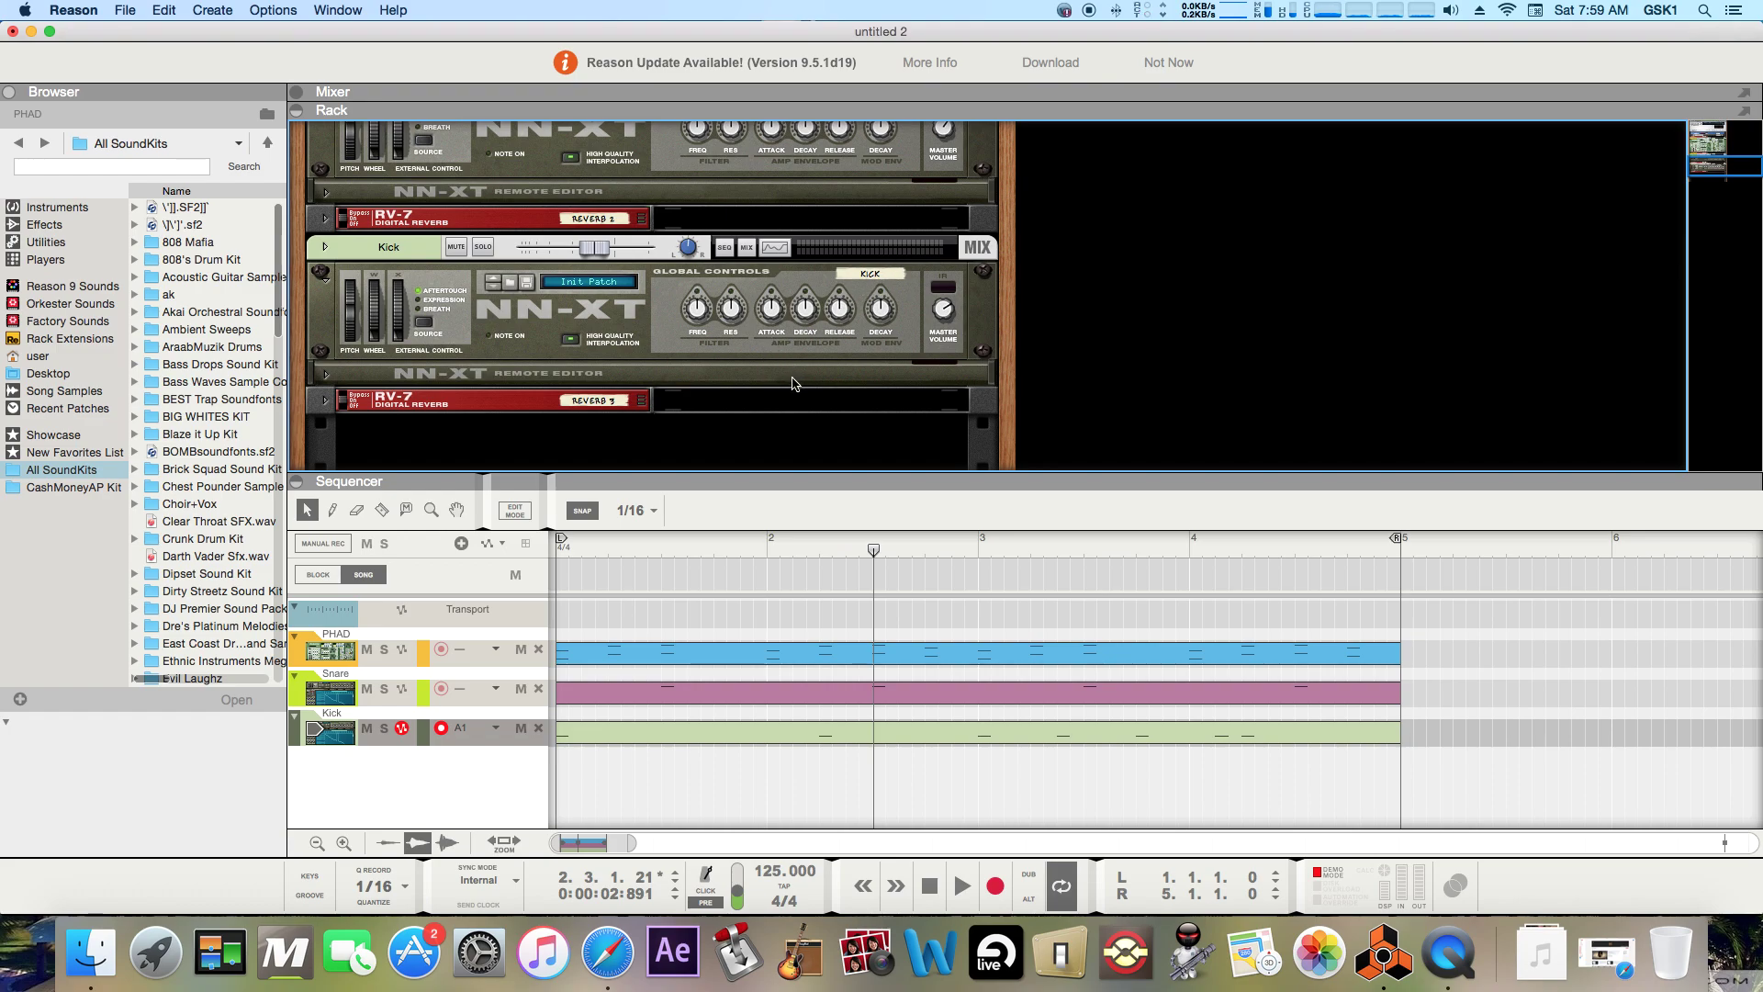
scroll(793, 384, up, 2)
scroll(793, 384, up, 6)
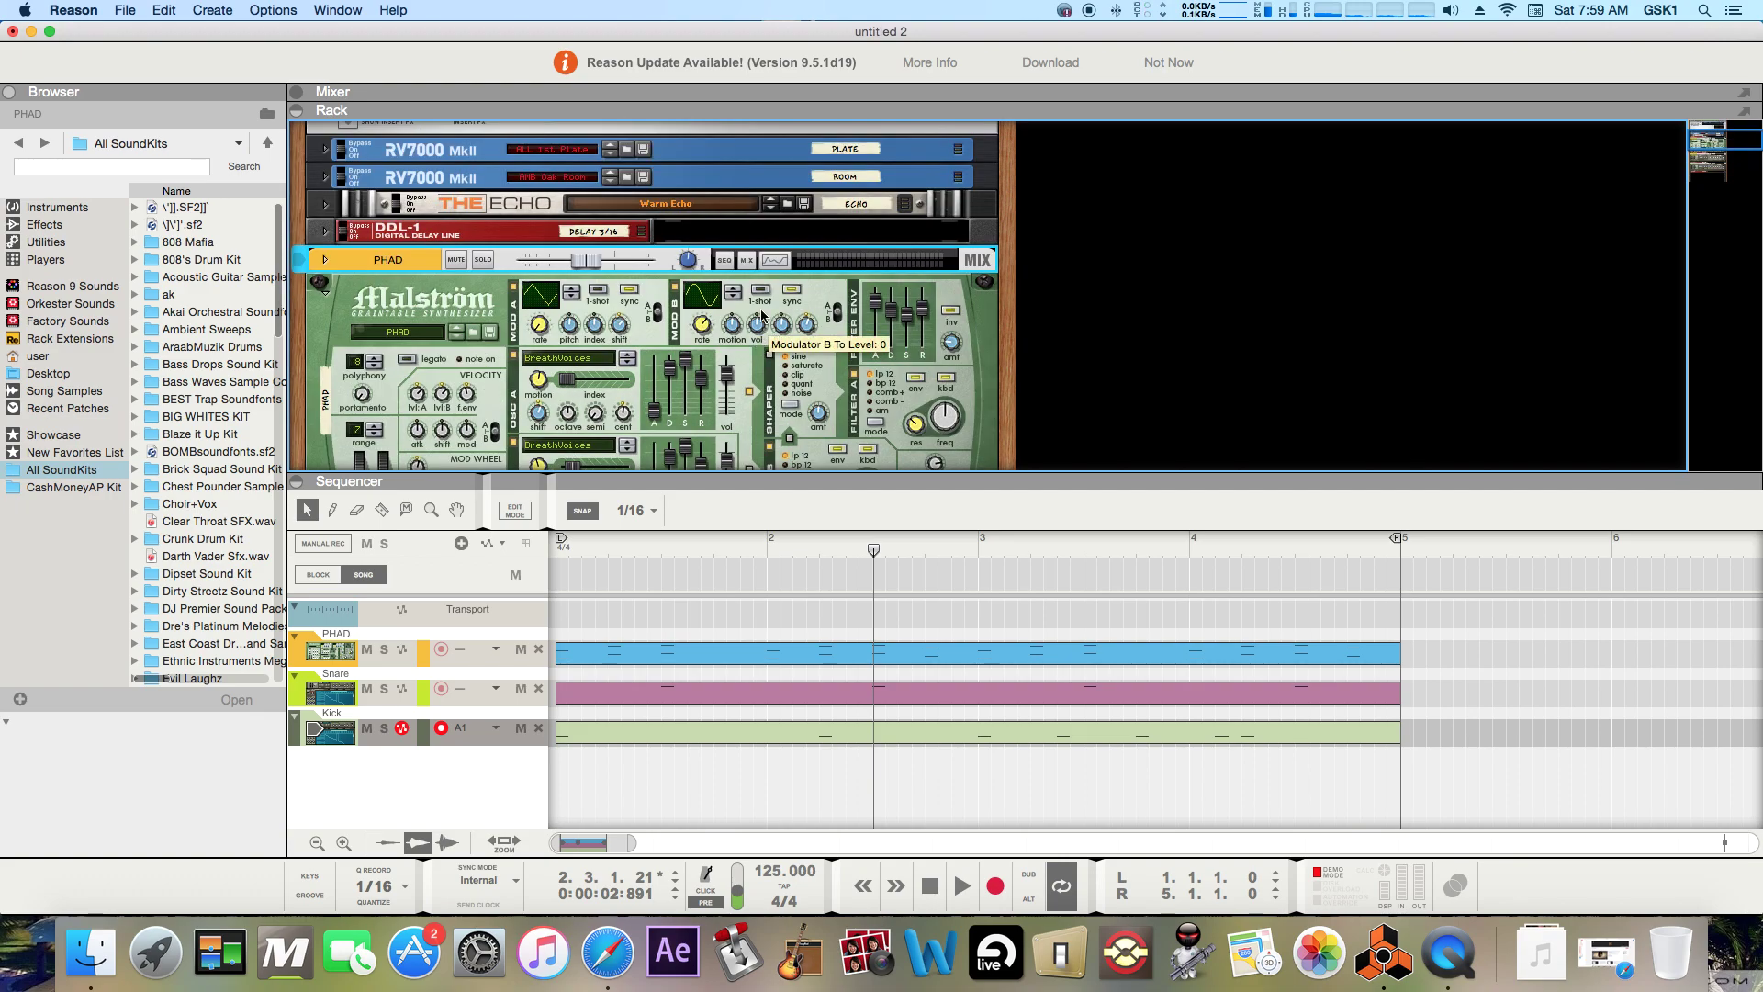
click(778, 260)
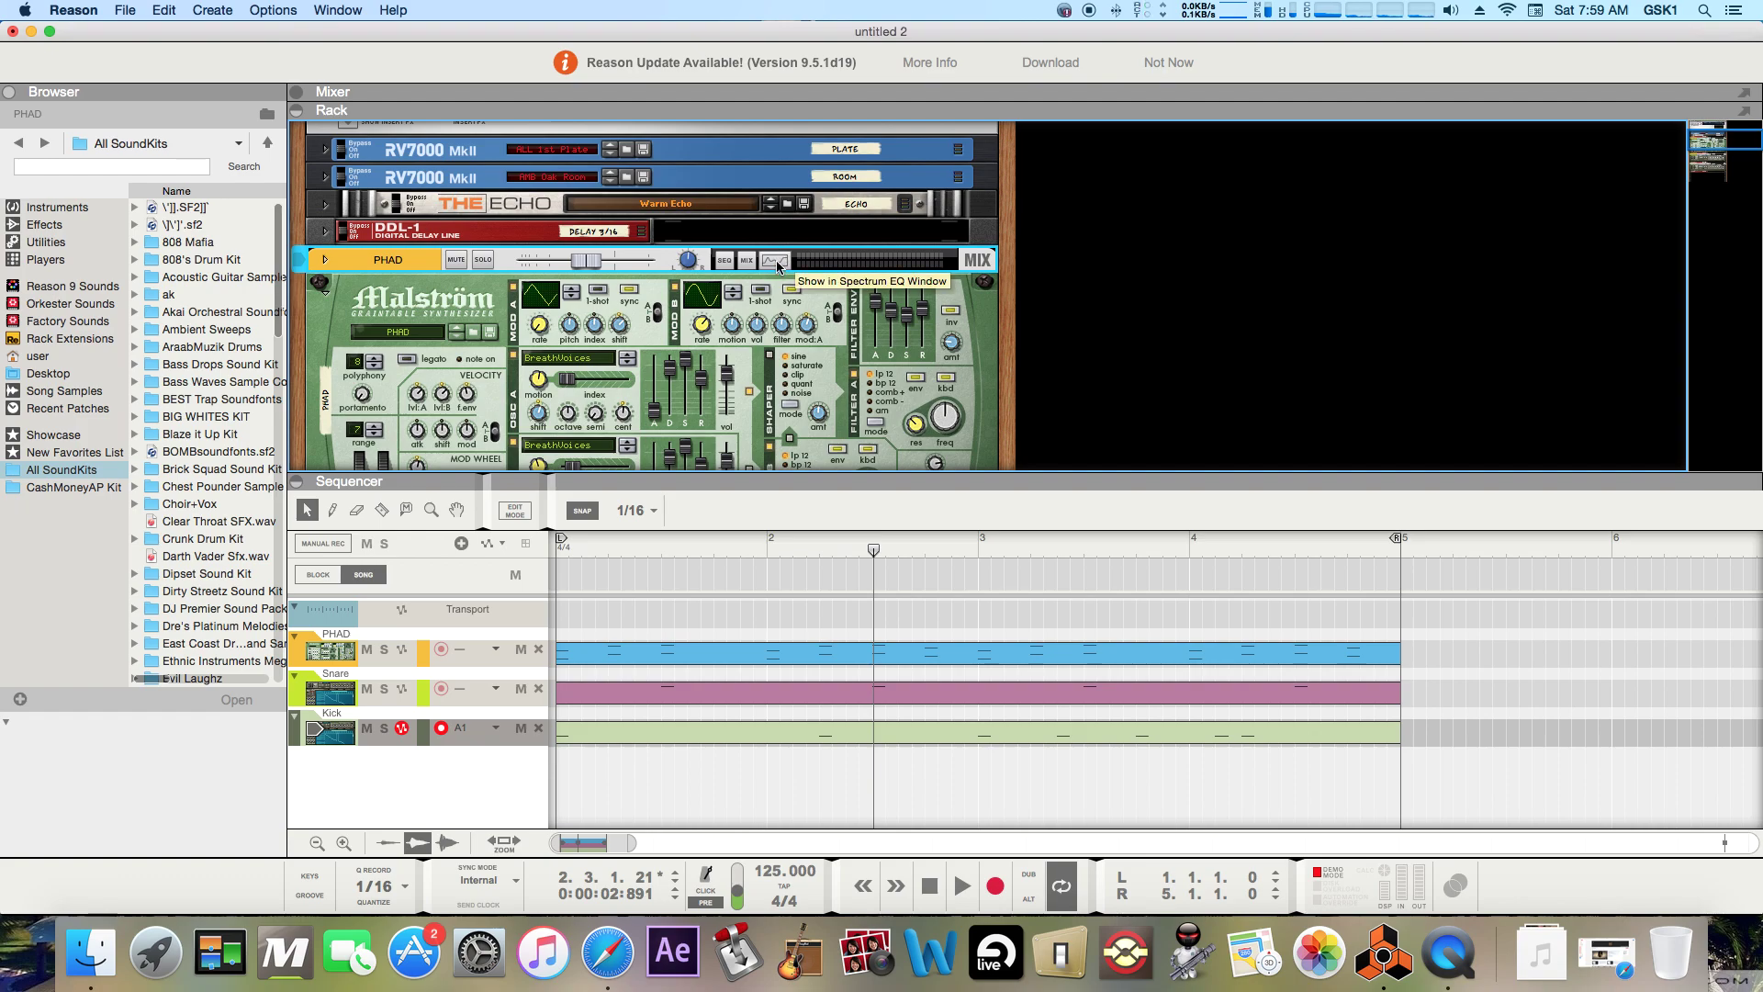
scroll(777, 264, down, 10)
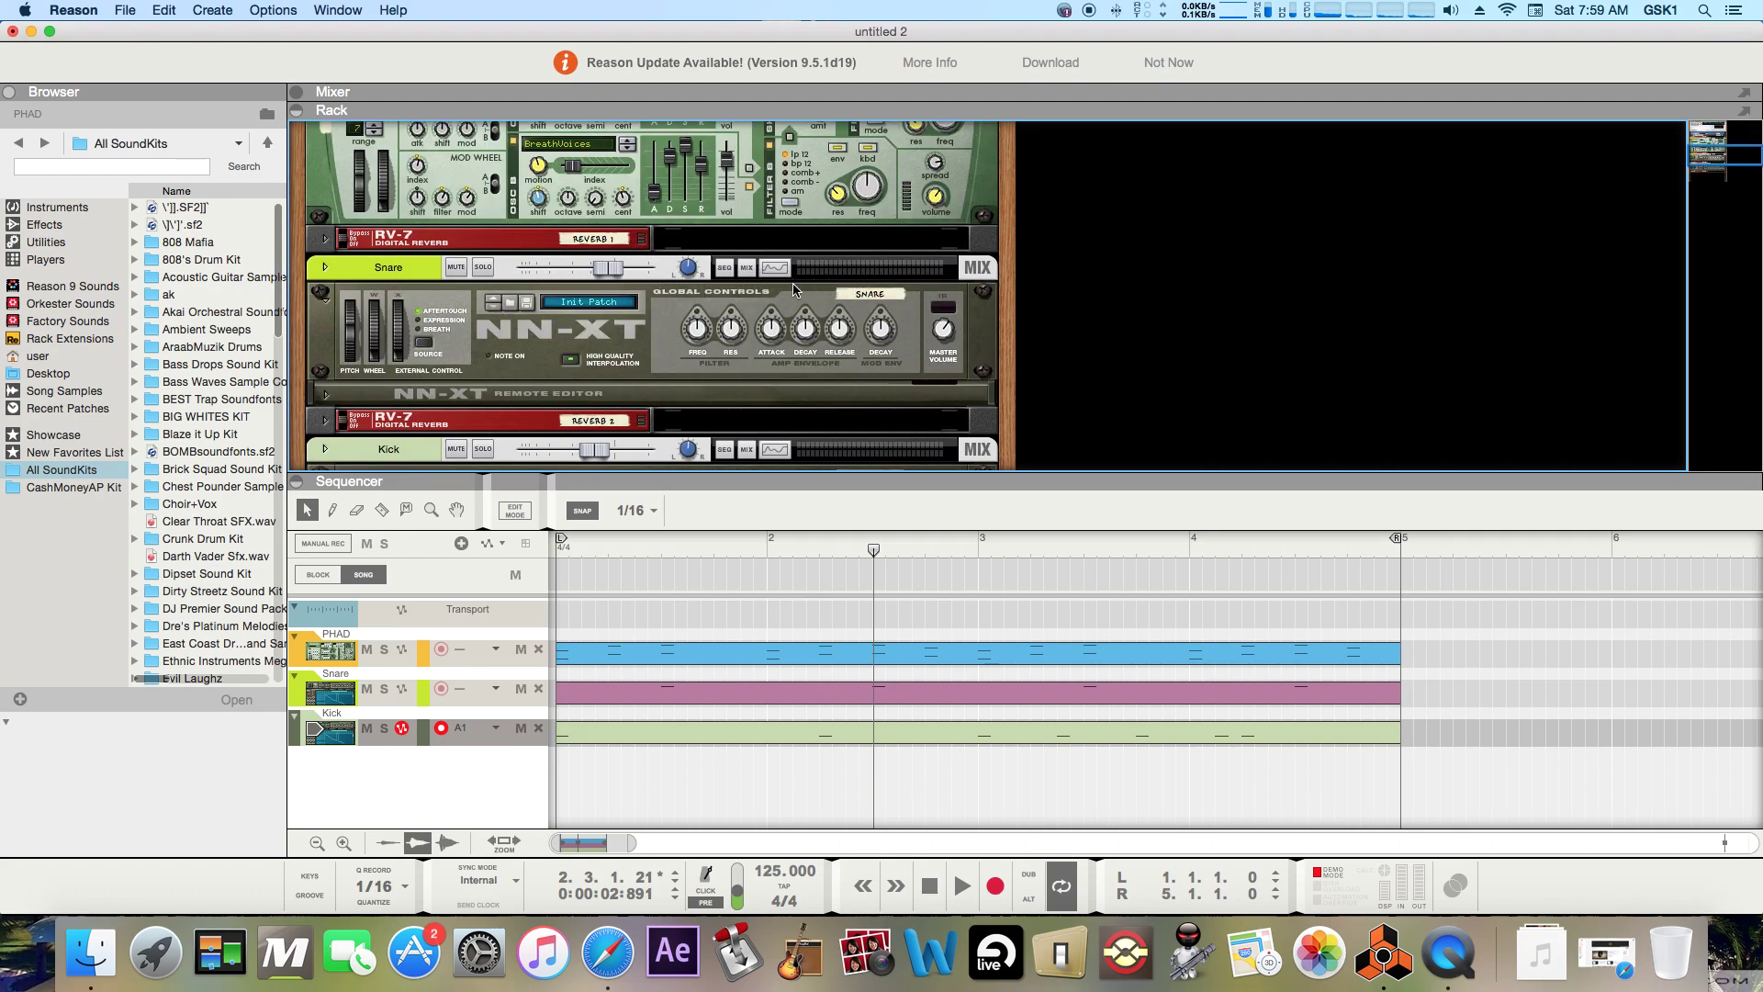
scroll(795, 269, up, 3)
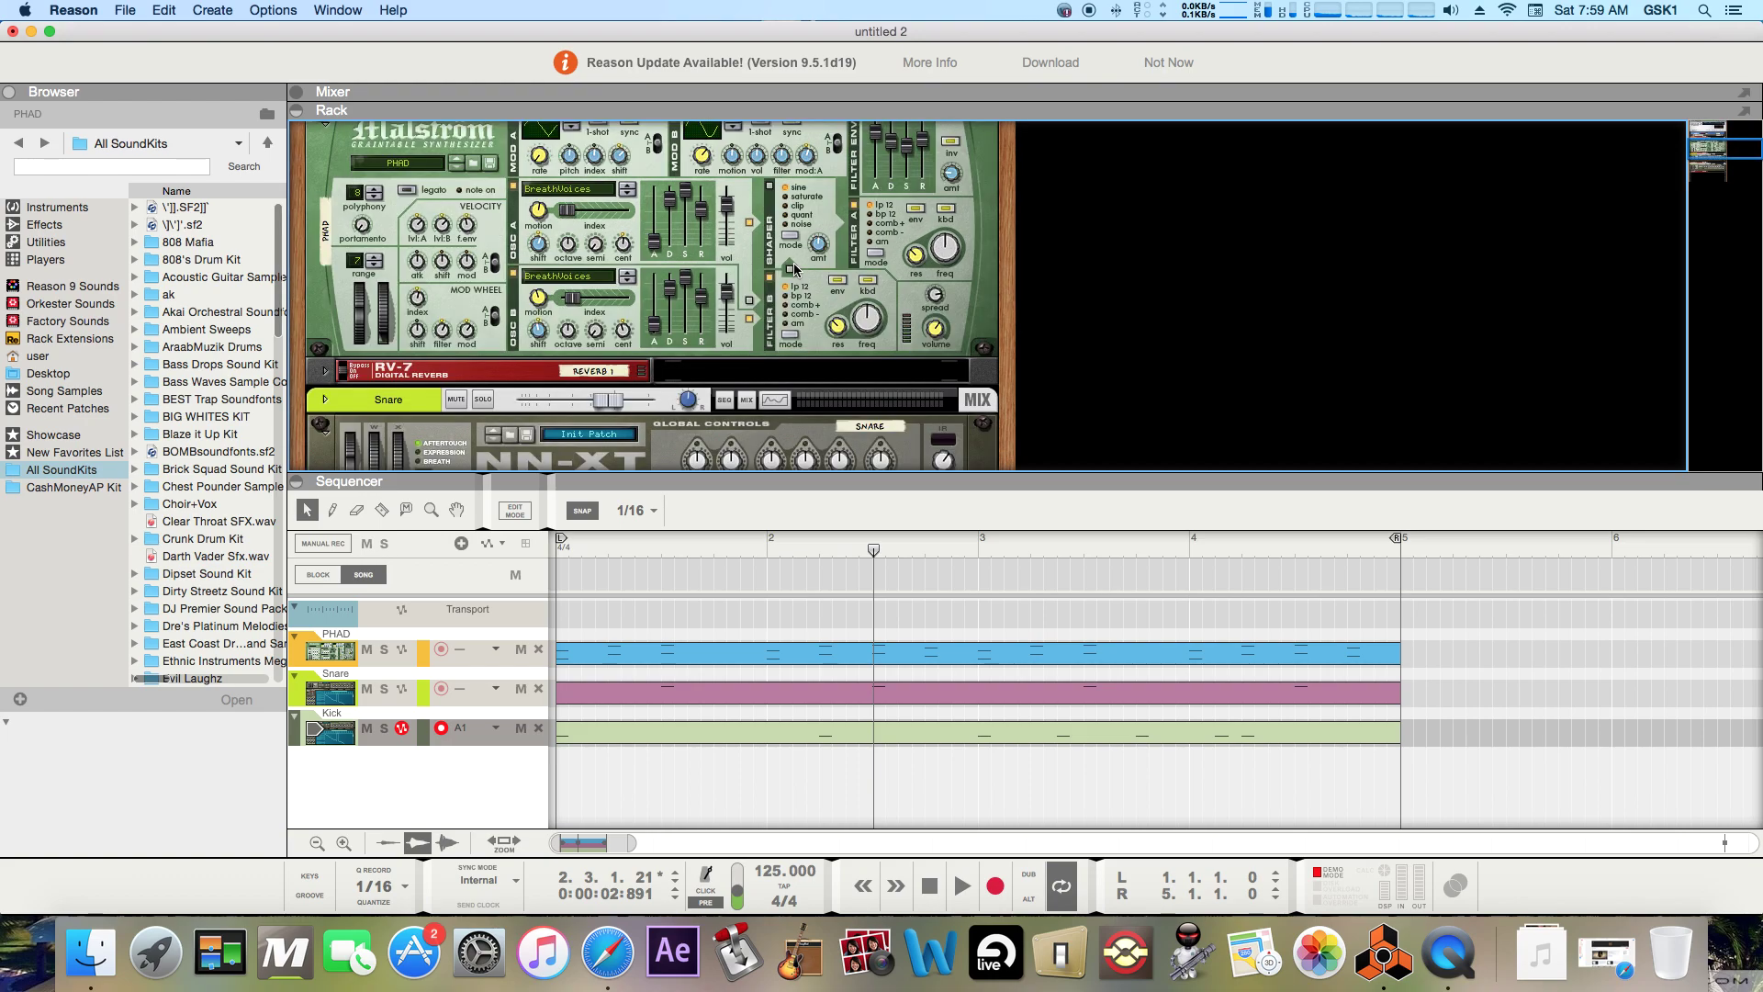
scroll(794, 269, up, 2)
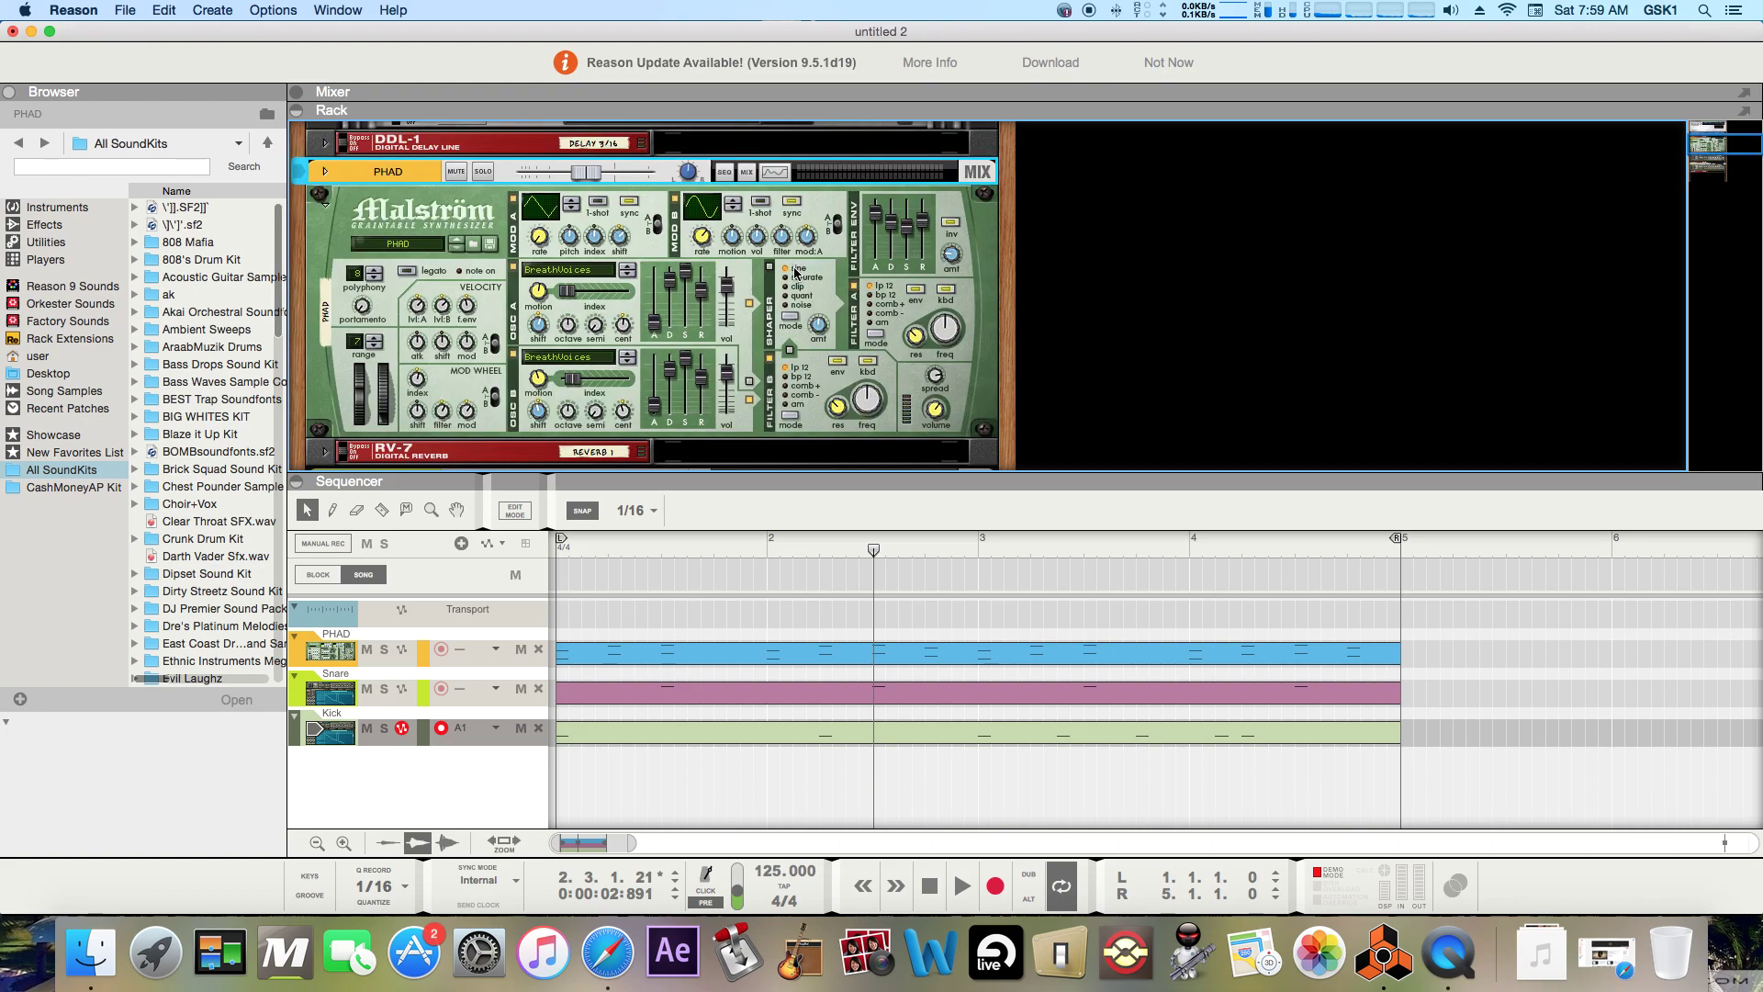
- Play the loop from the start with the PHAD track selected and open its Spectrum EQ
click(375, 653)
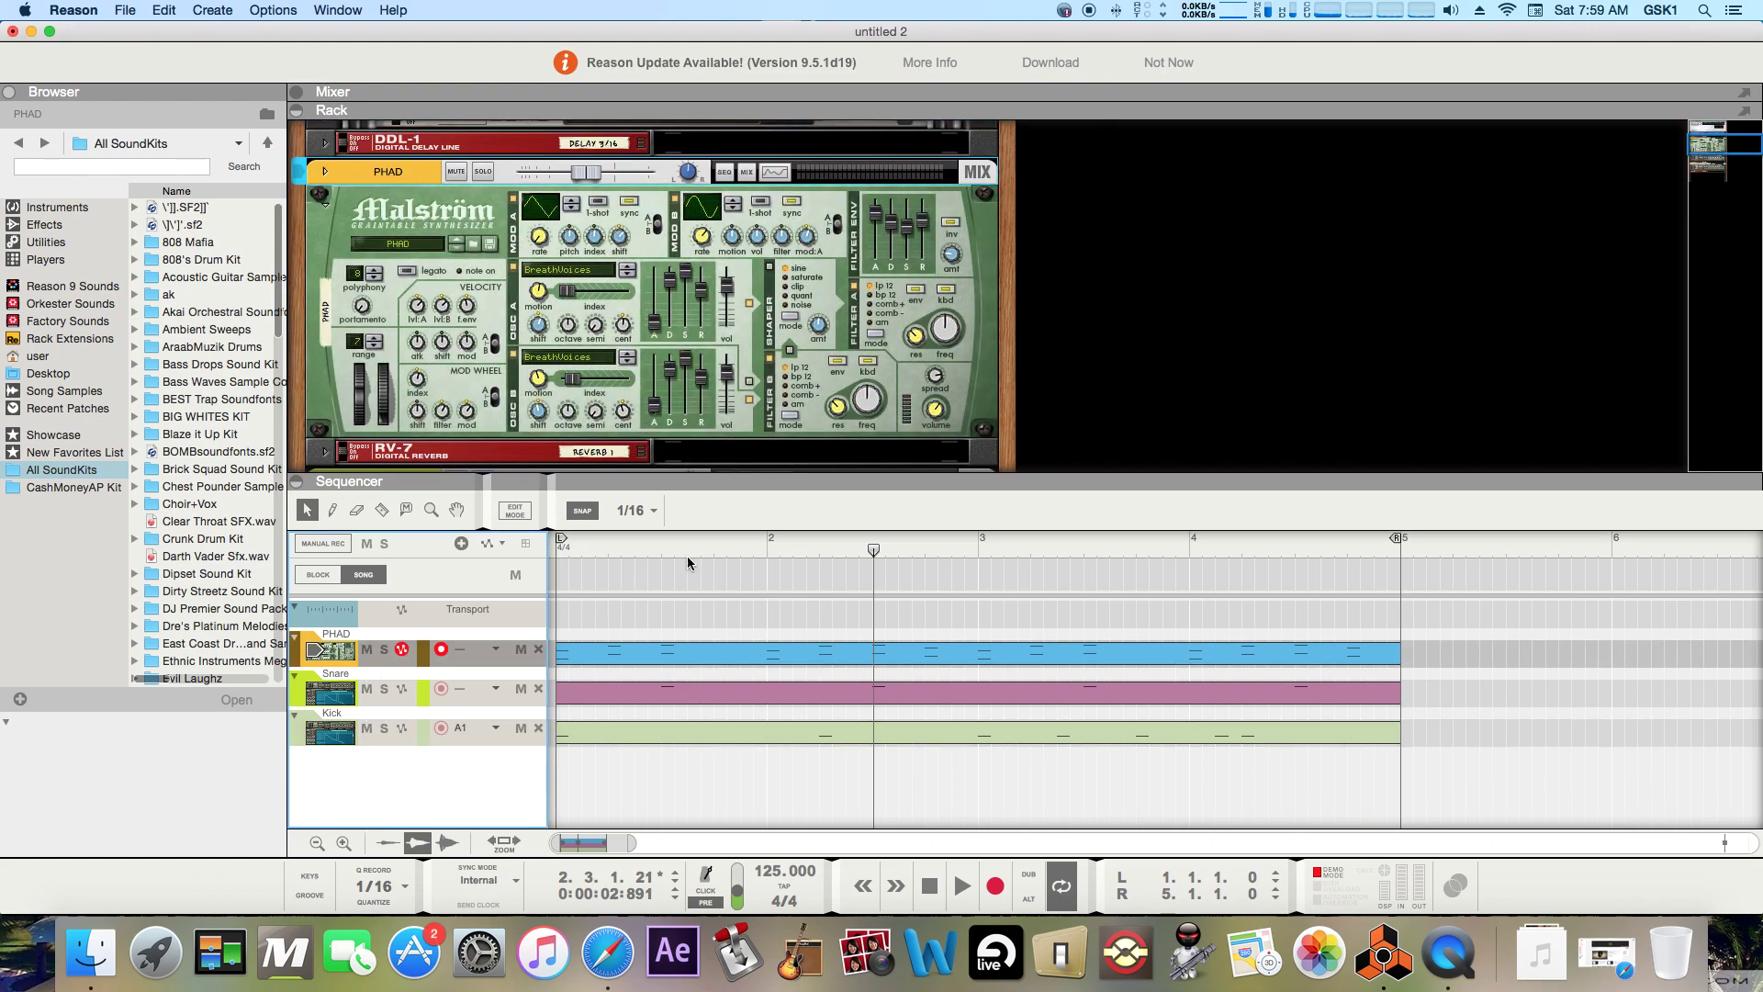
click(929, 885)
click(958, 885)
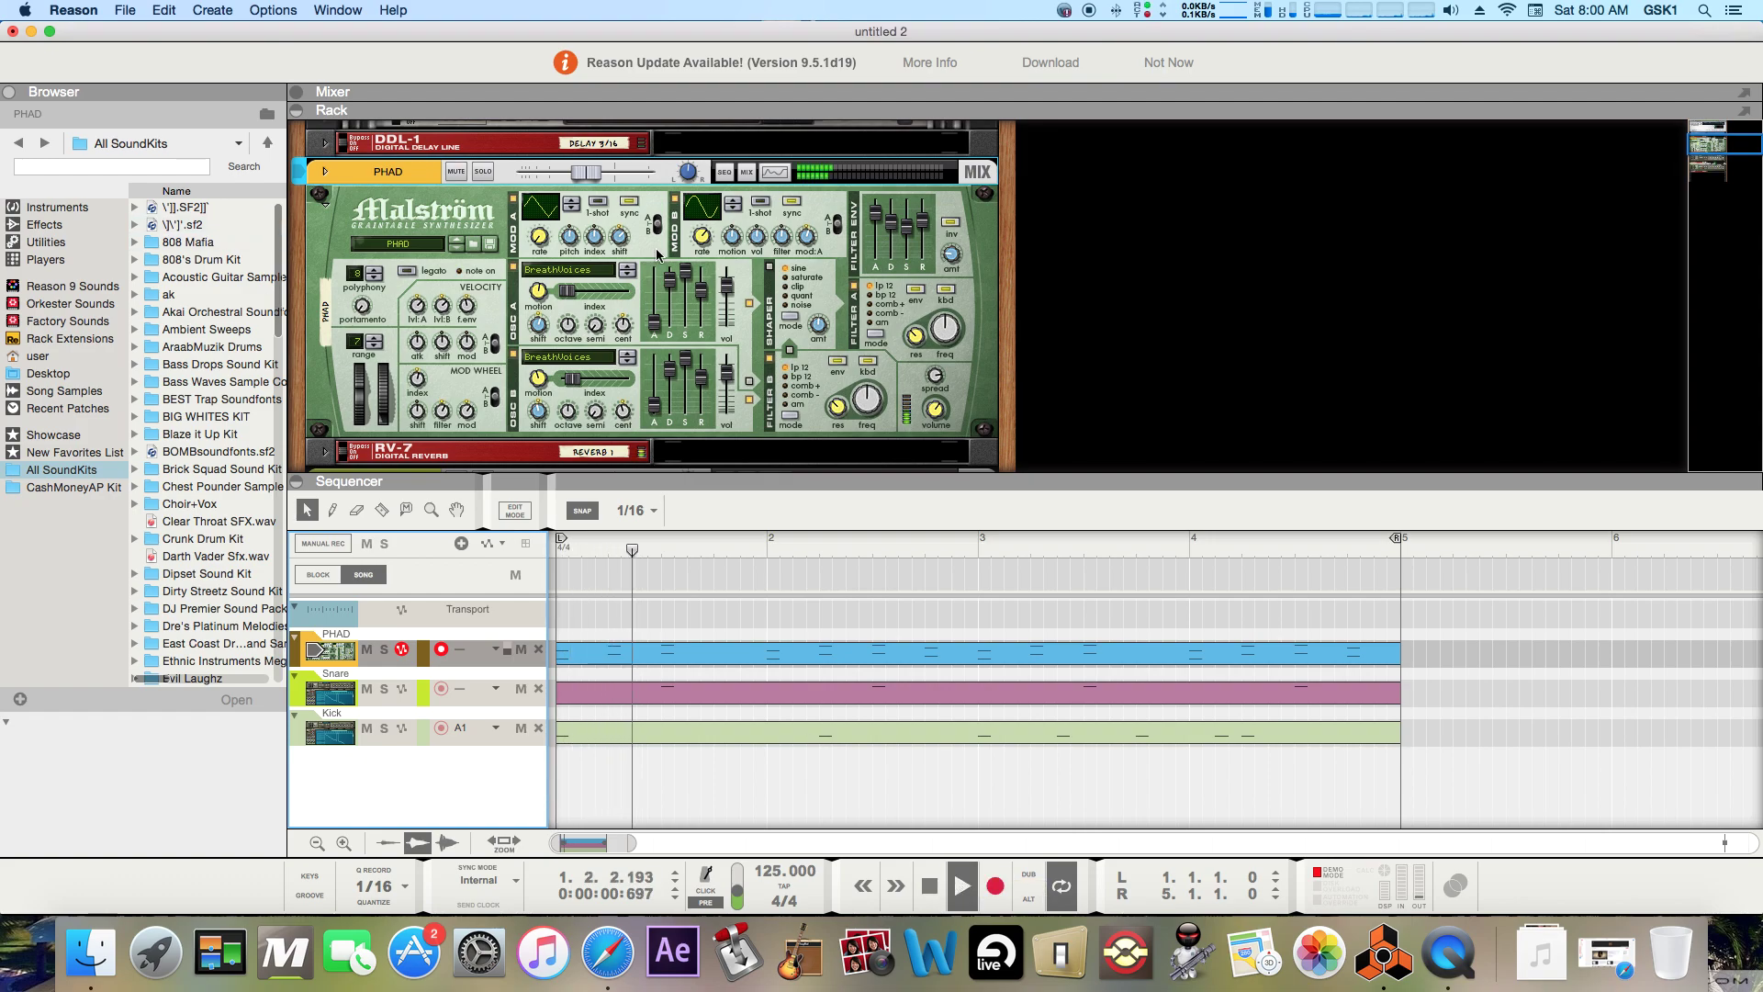
click(774, 174)
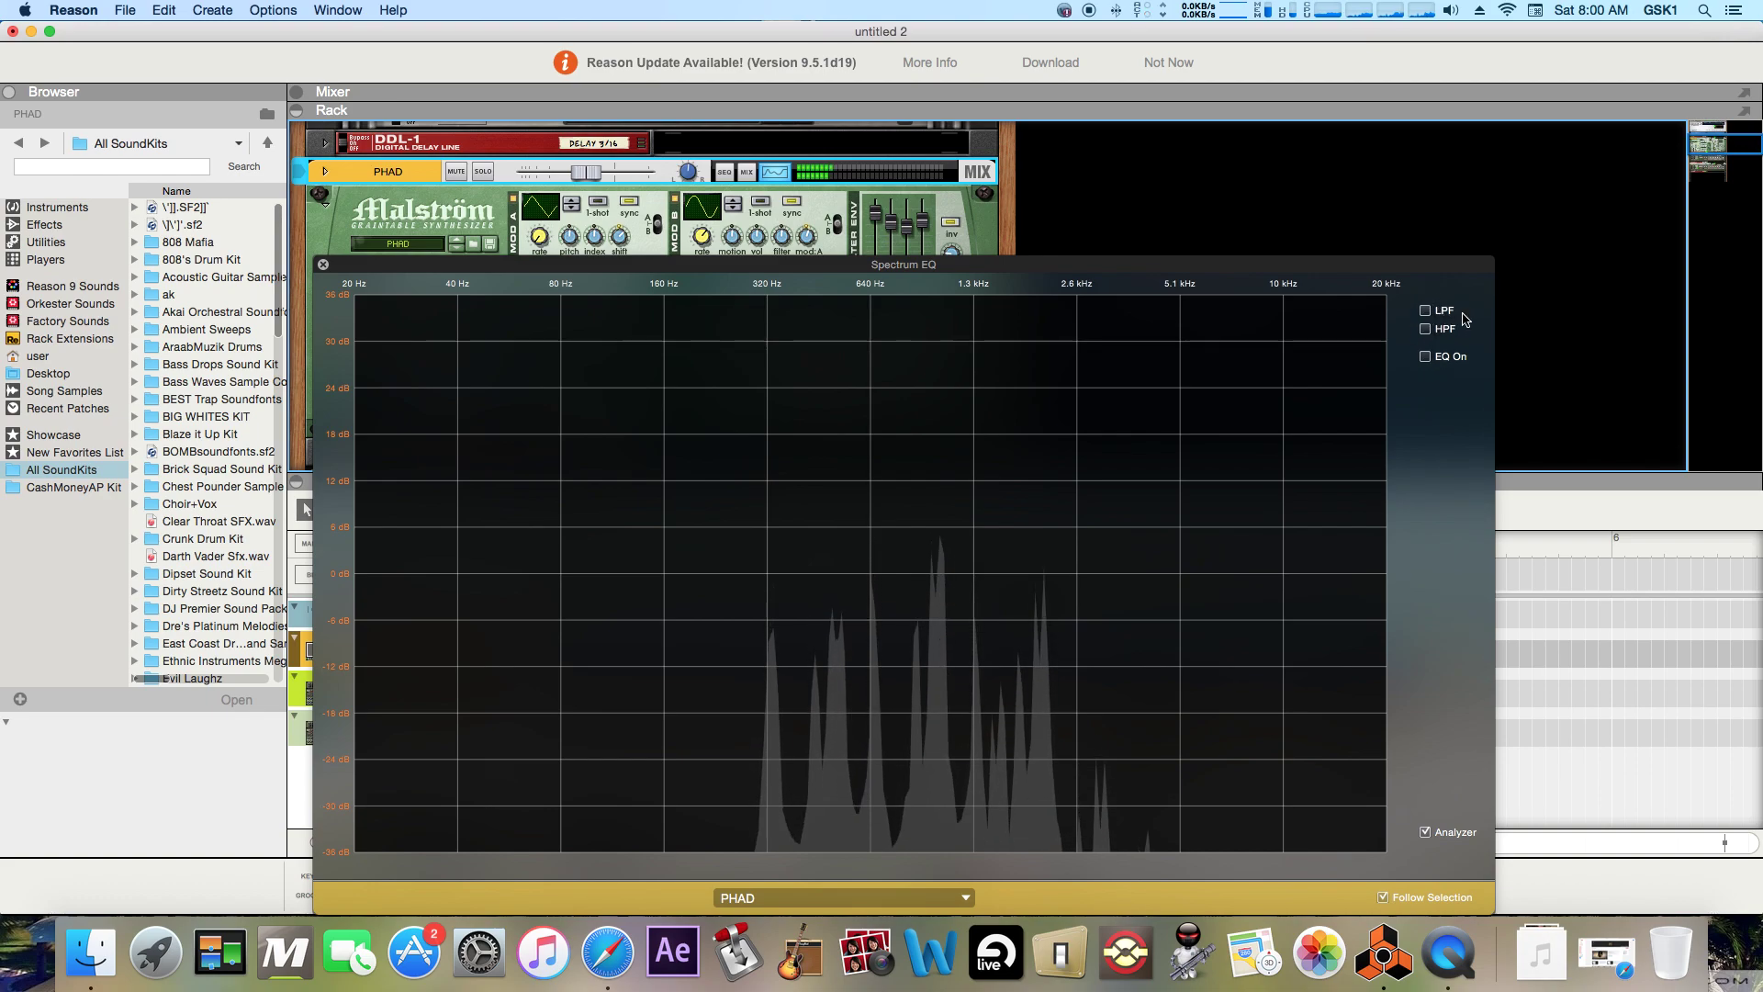
- Enable the low-pass filter on the PHAD channel and set its frequency to about 2.15 kHz
click(1425, 358)
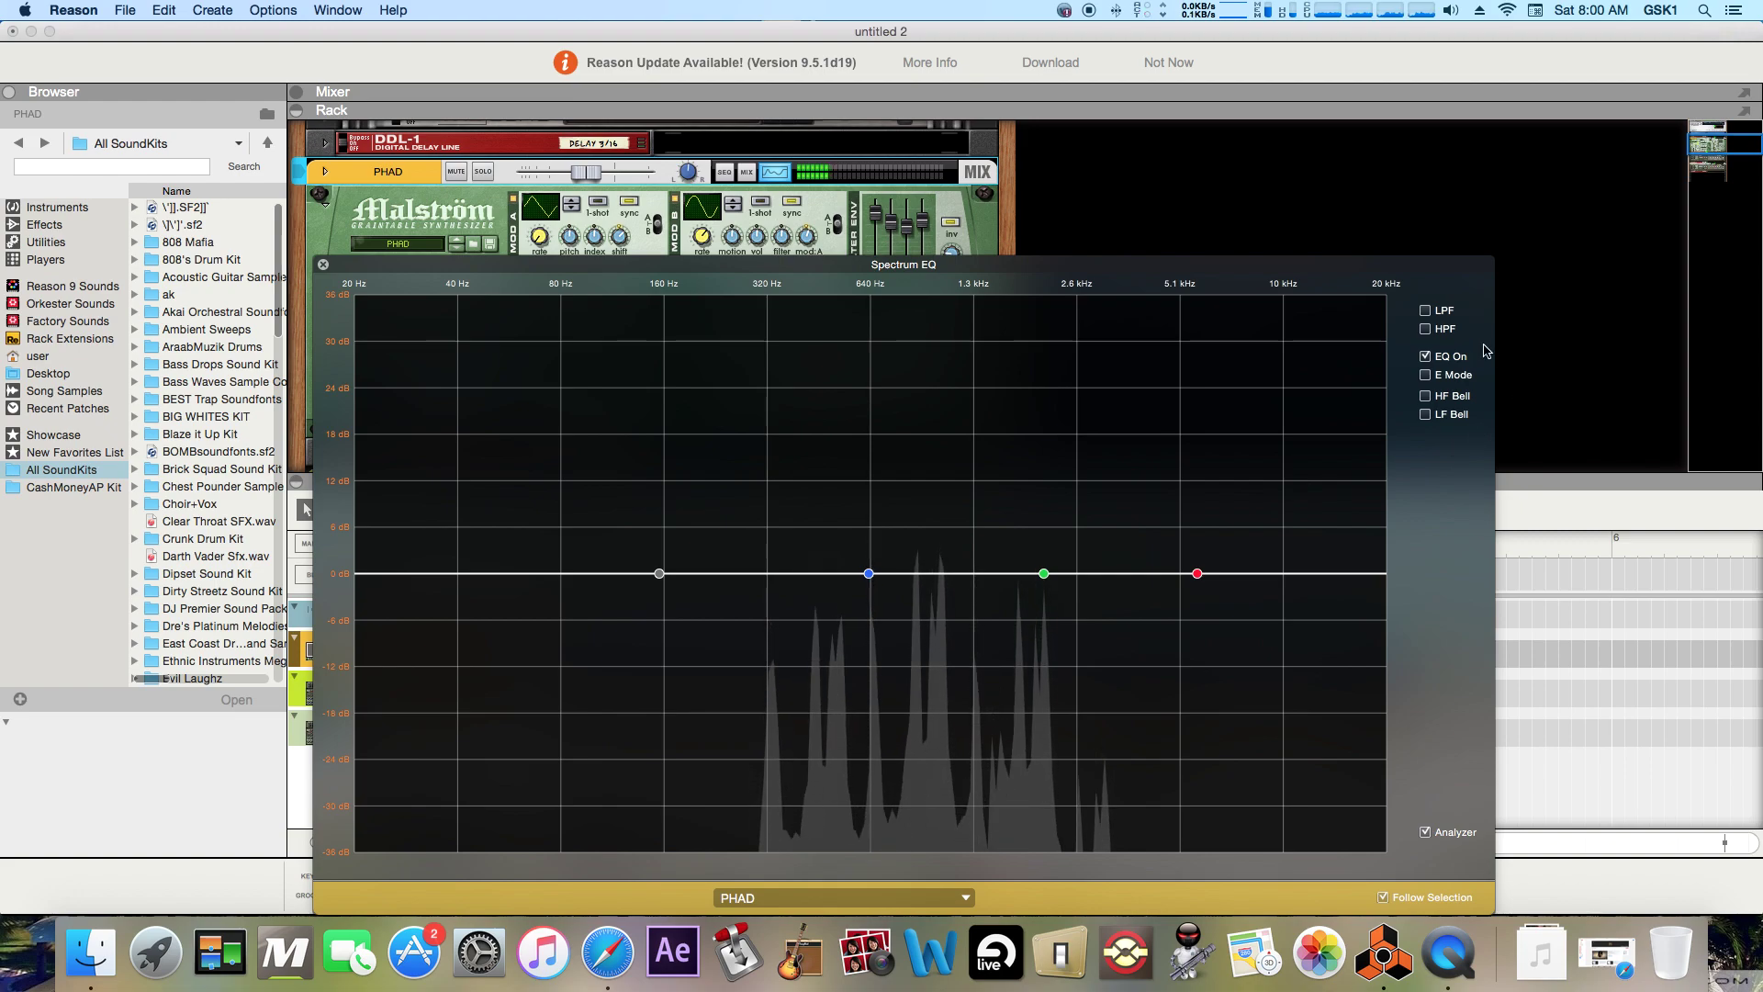
click(1425, 357)
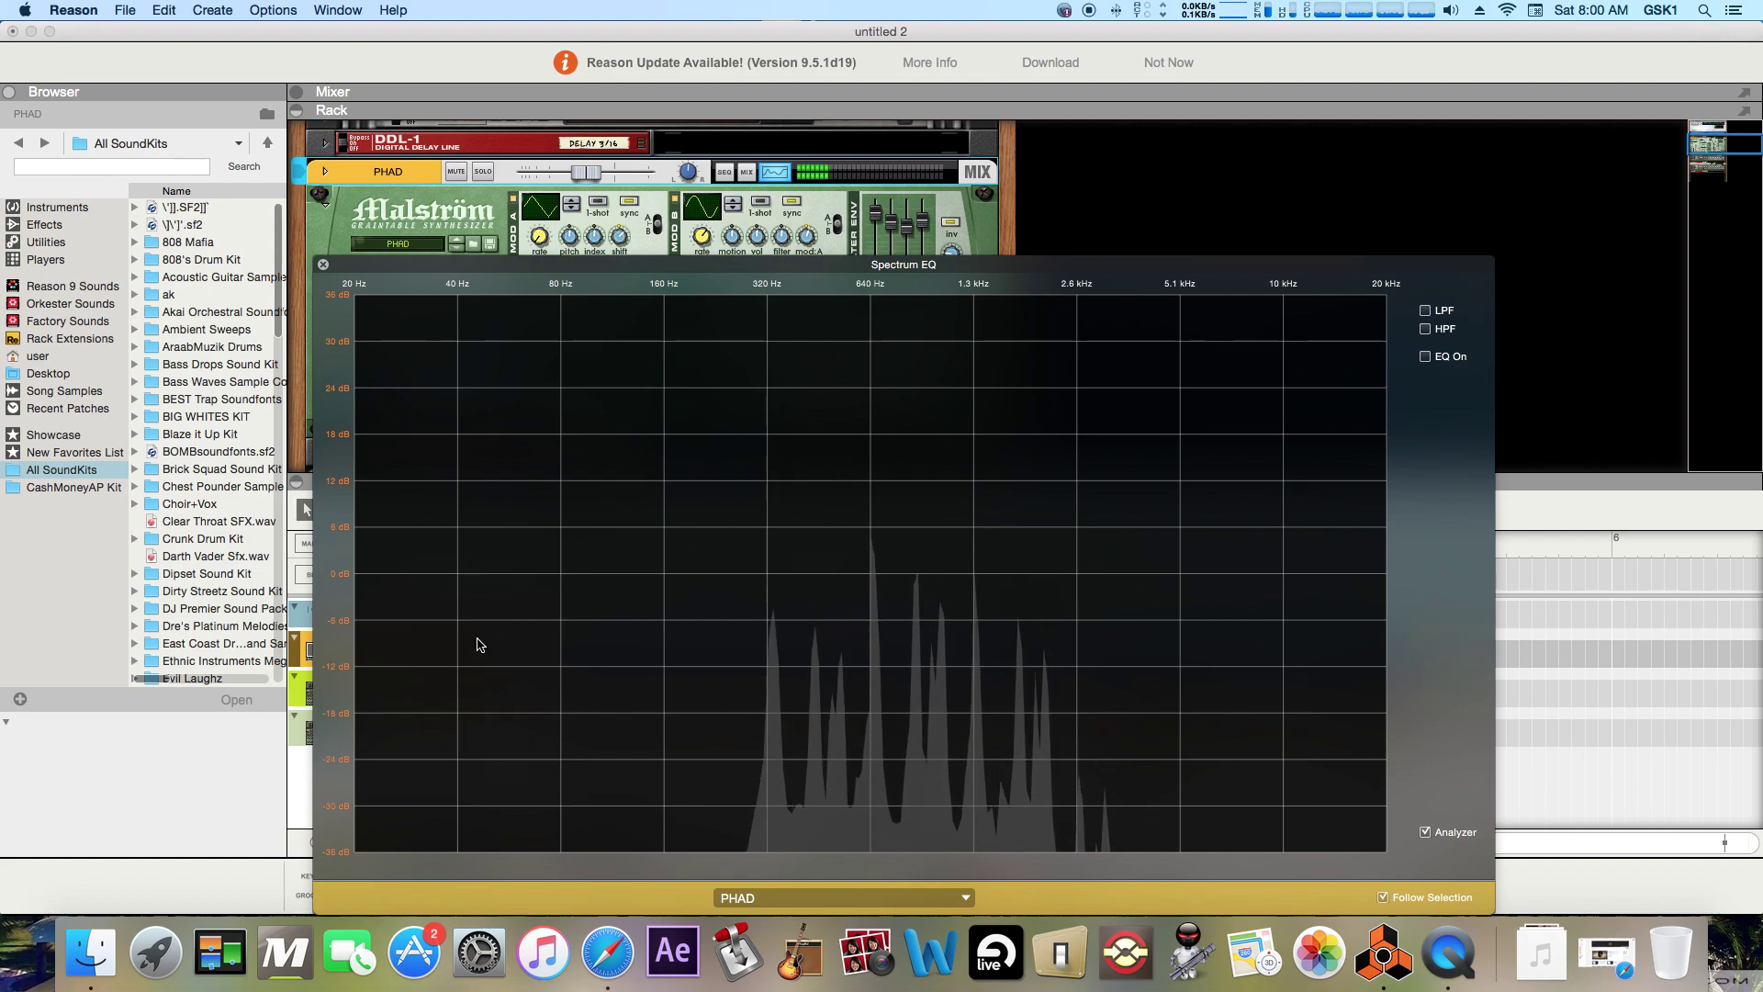
click(1425, 312)
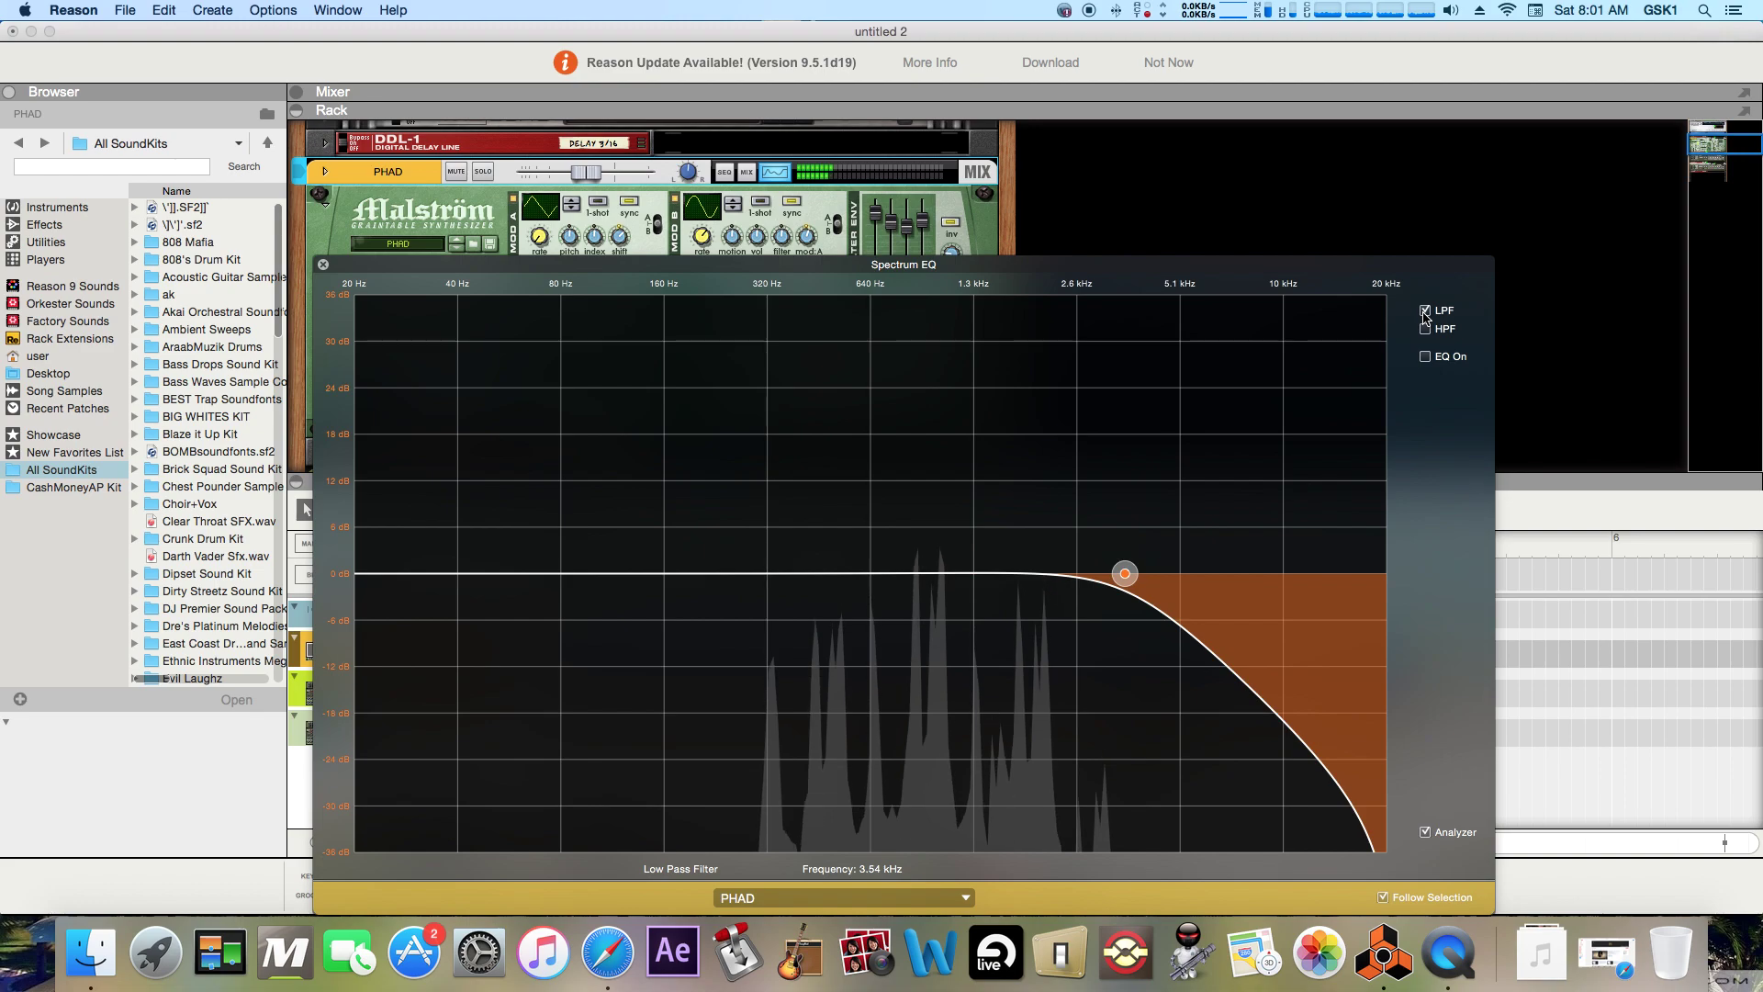
click(1124, 573)
drag(1125, 575, 1052, 578)
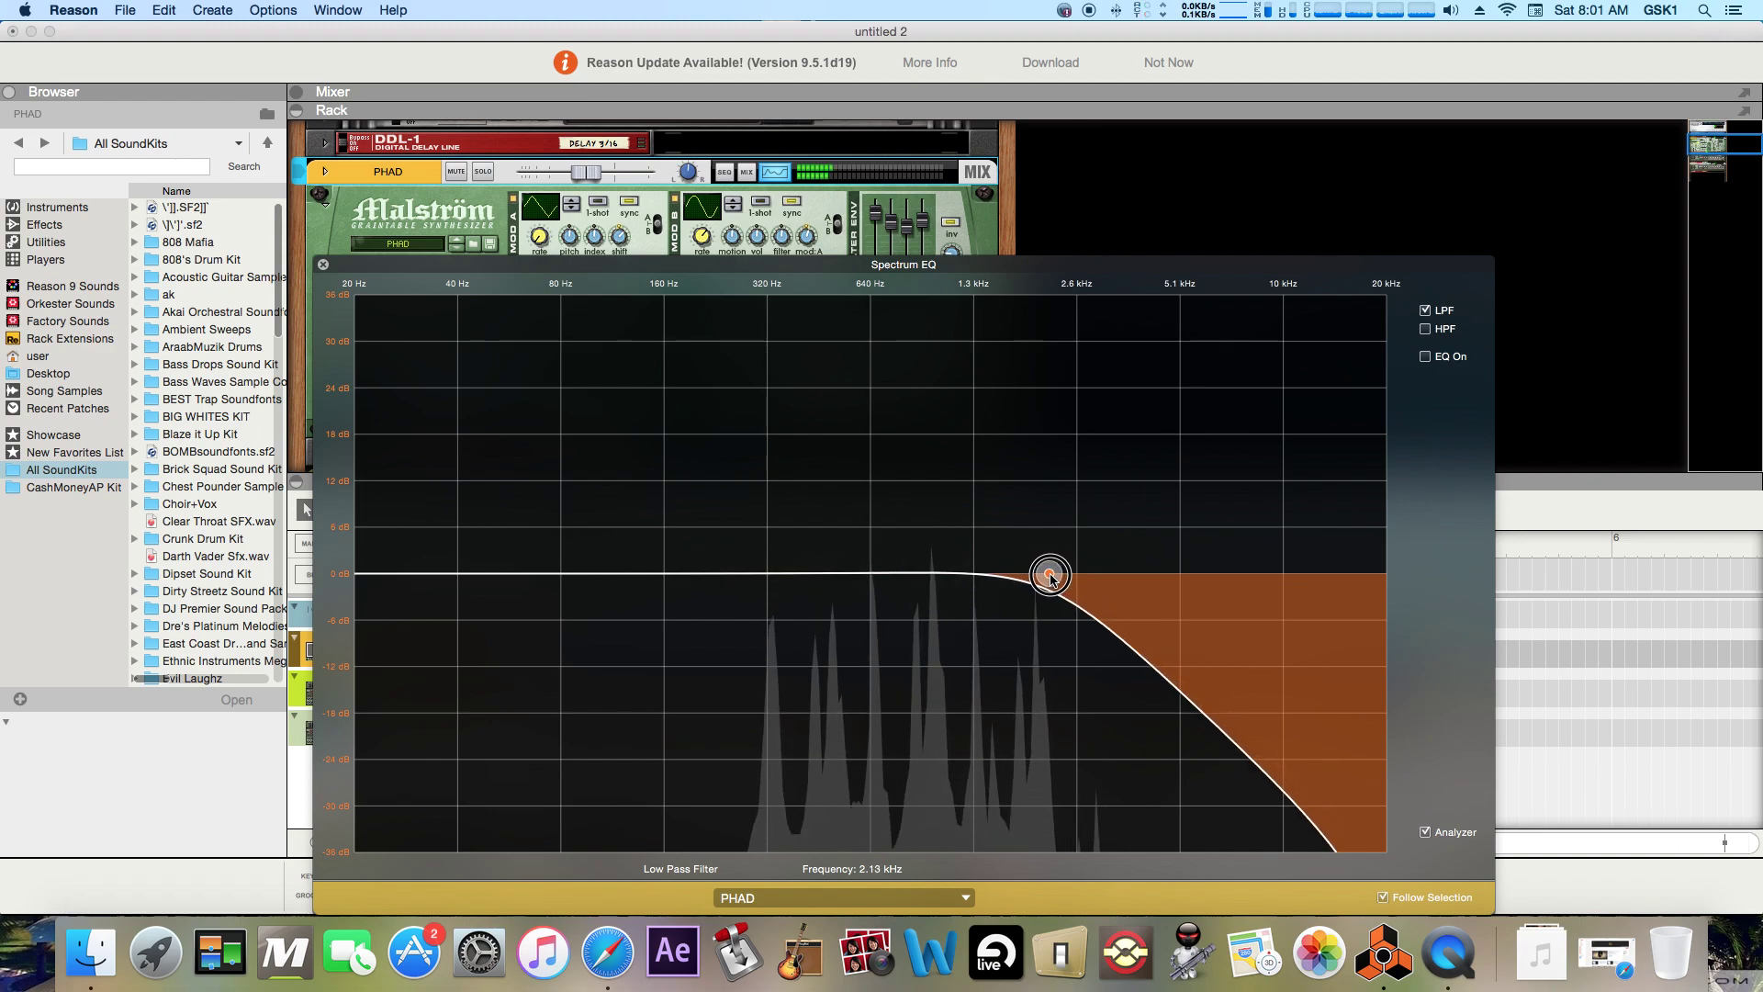
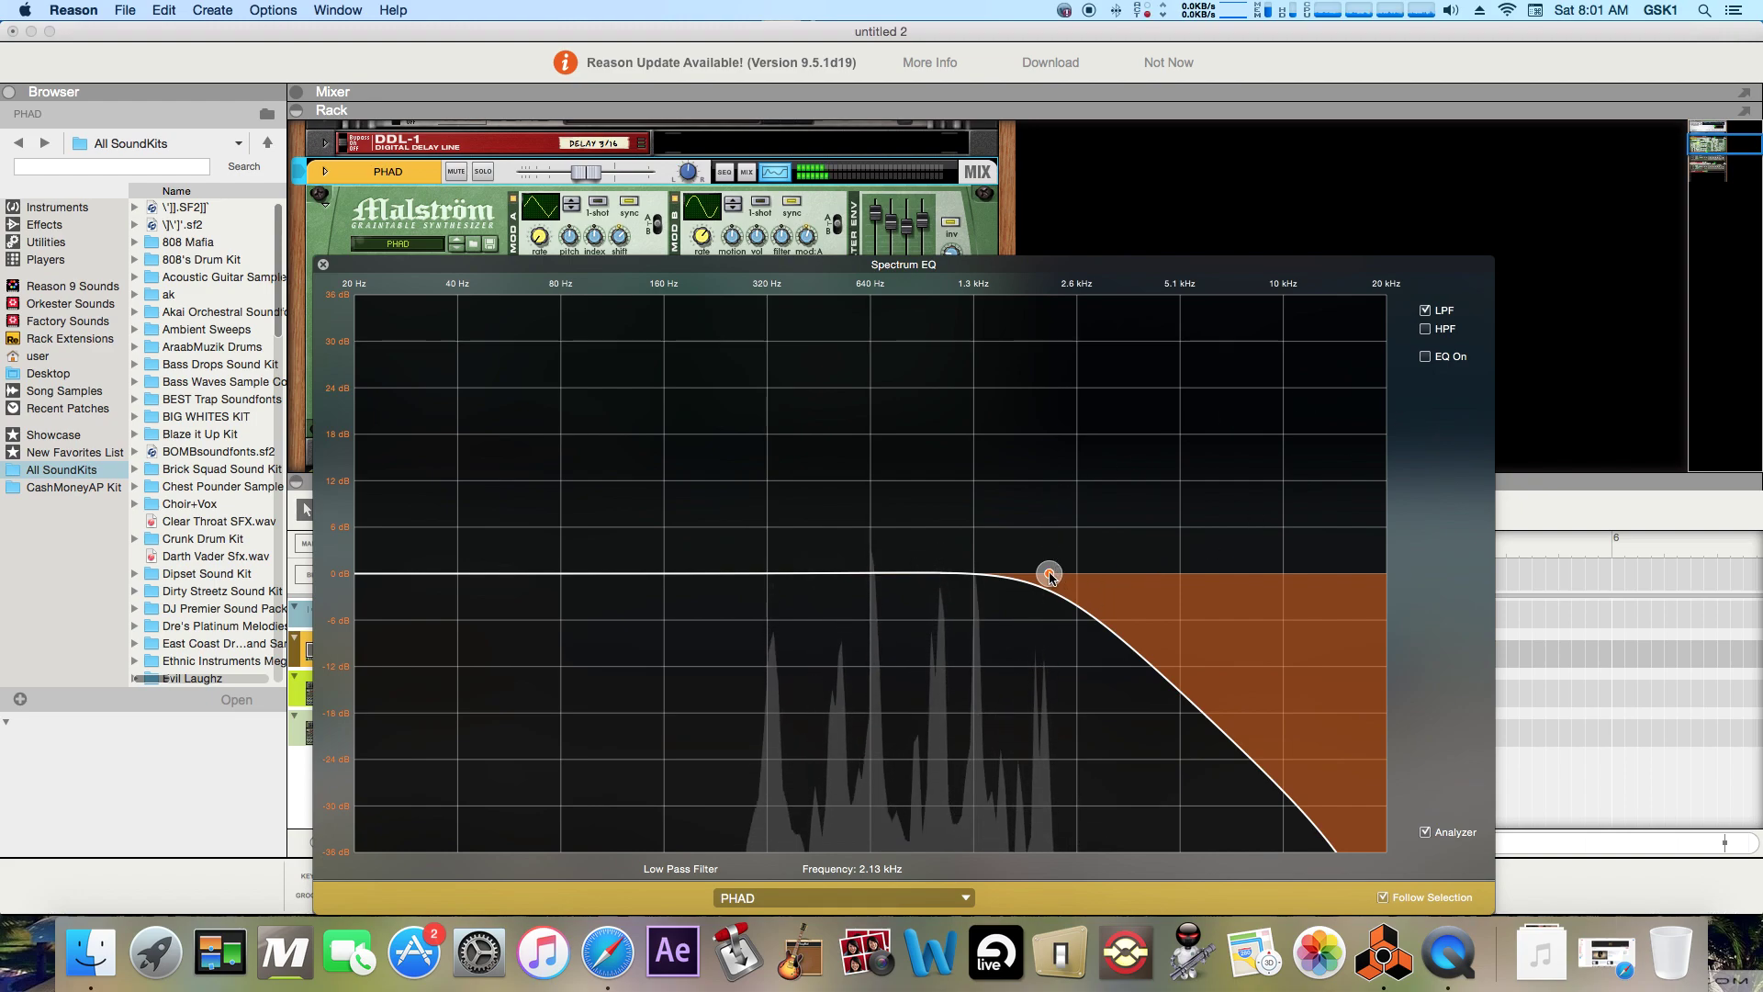
mouse_move(1050, 574)
mouse_down()
mouse_move(969, 585)
mouse_move(1051, 601)
mouse_up()
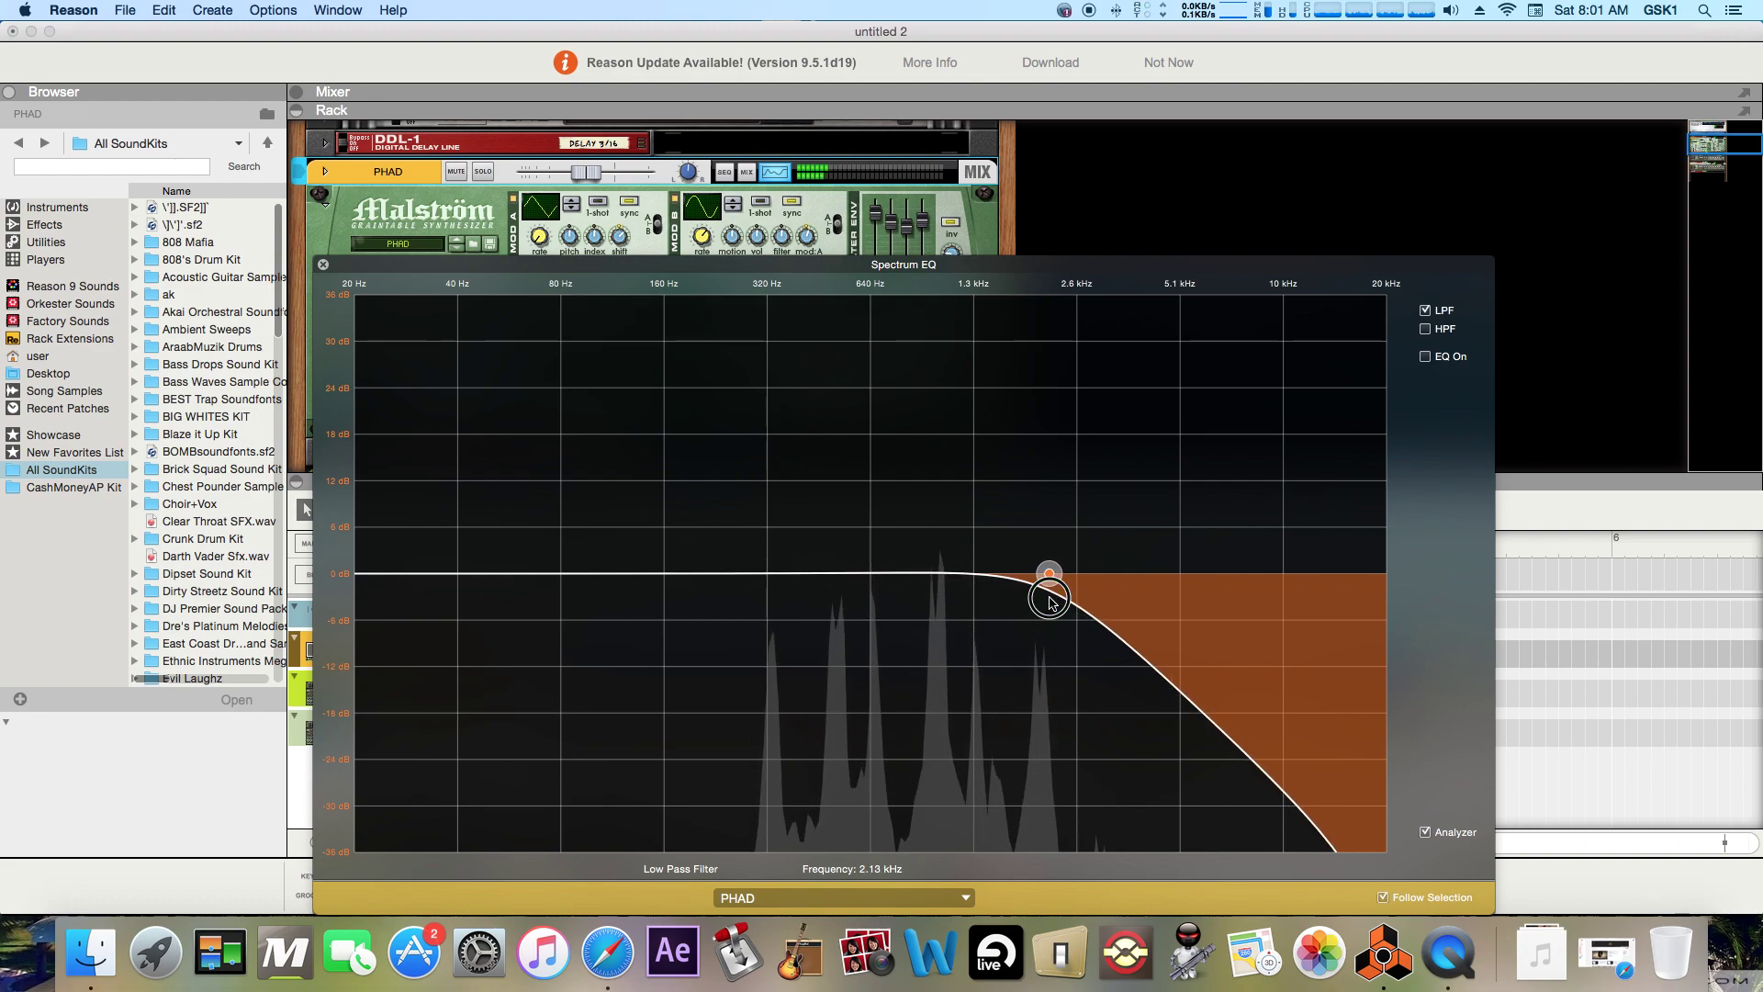
drag(1056, 603, 1053, 605)
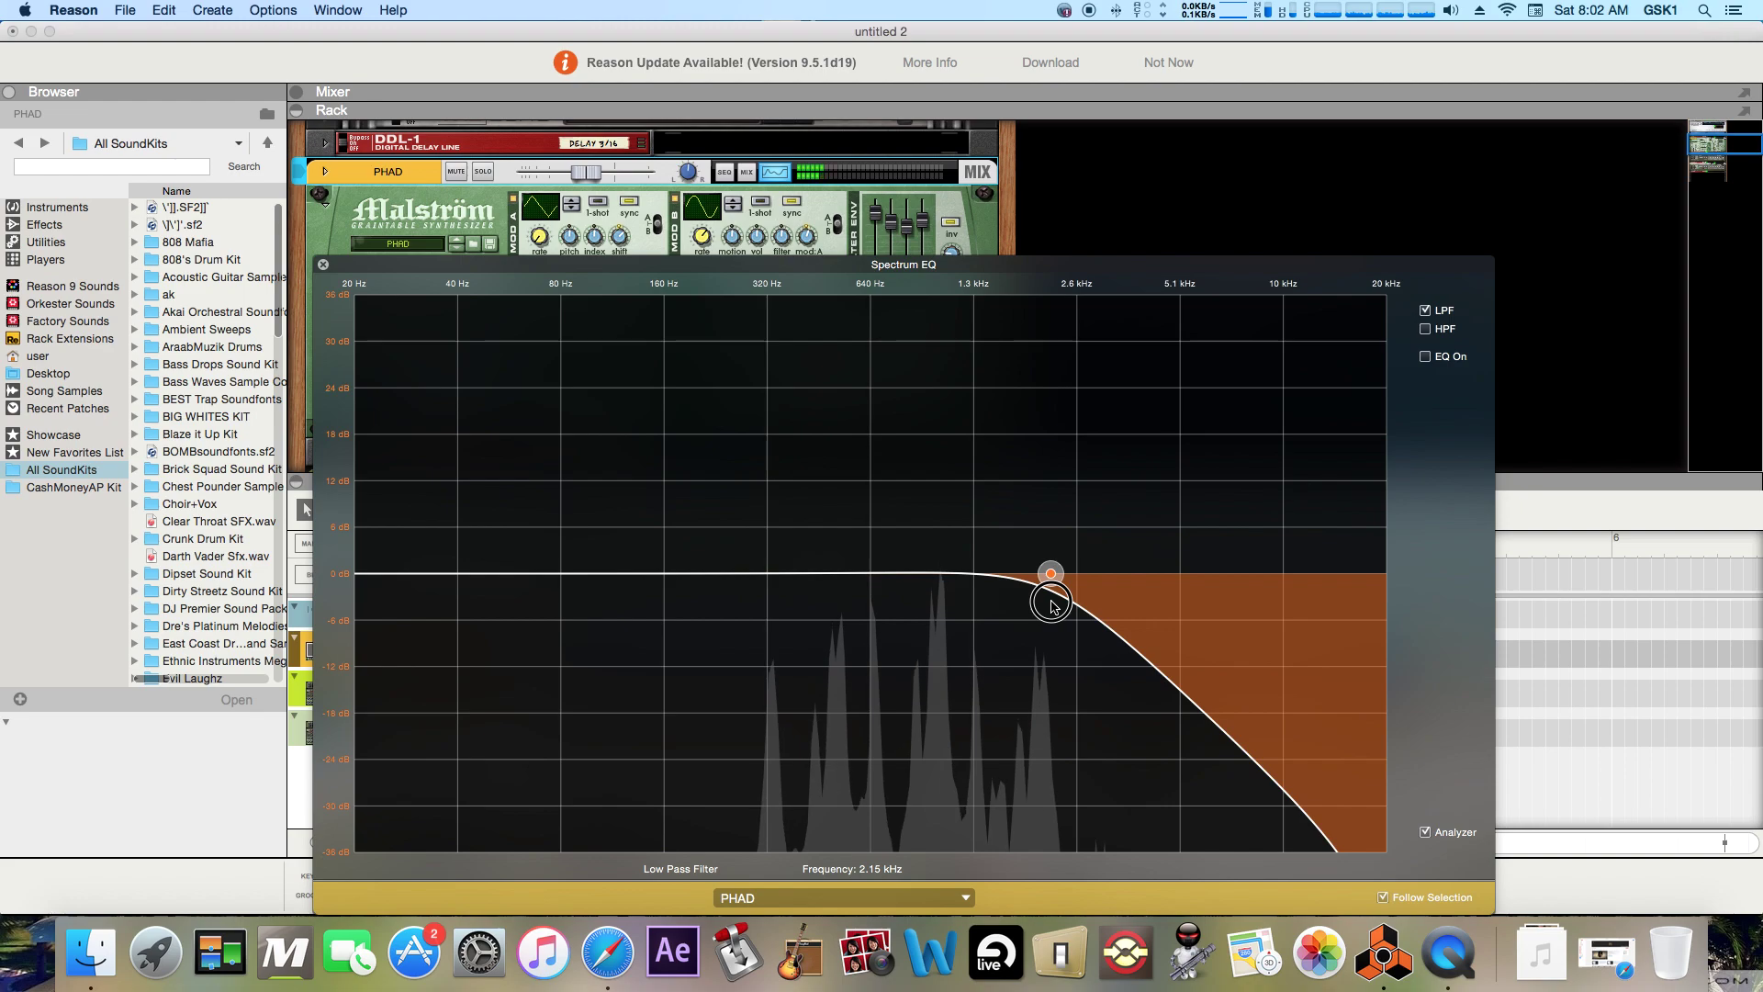
- Enable the high-pass filter on the PHAD channel and set its frequency to about 311 Hz
click(1426, 330)
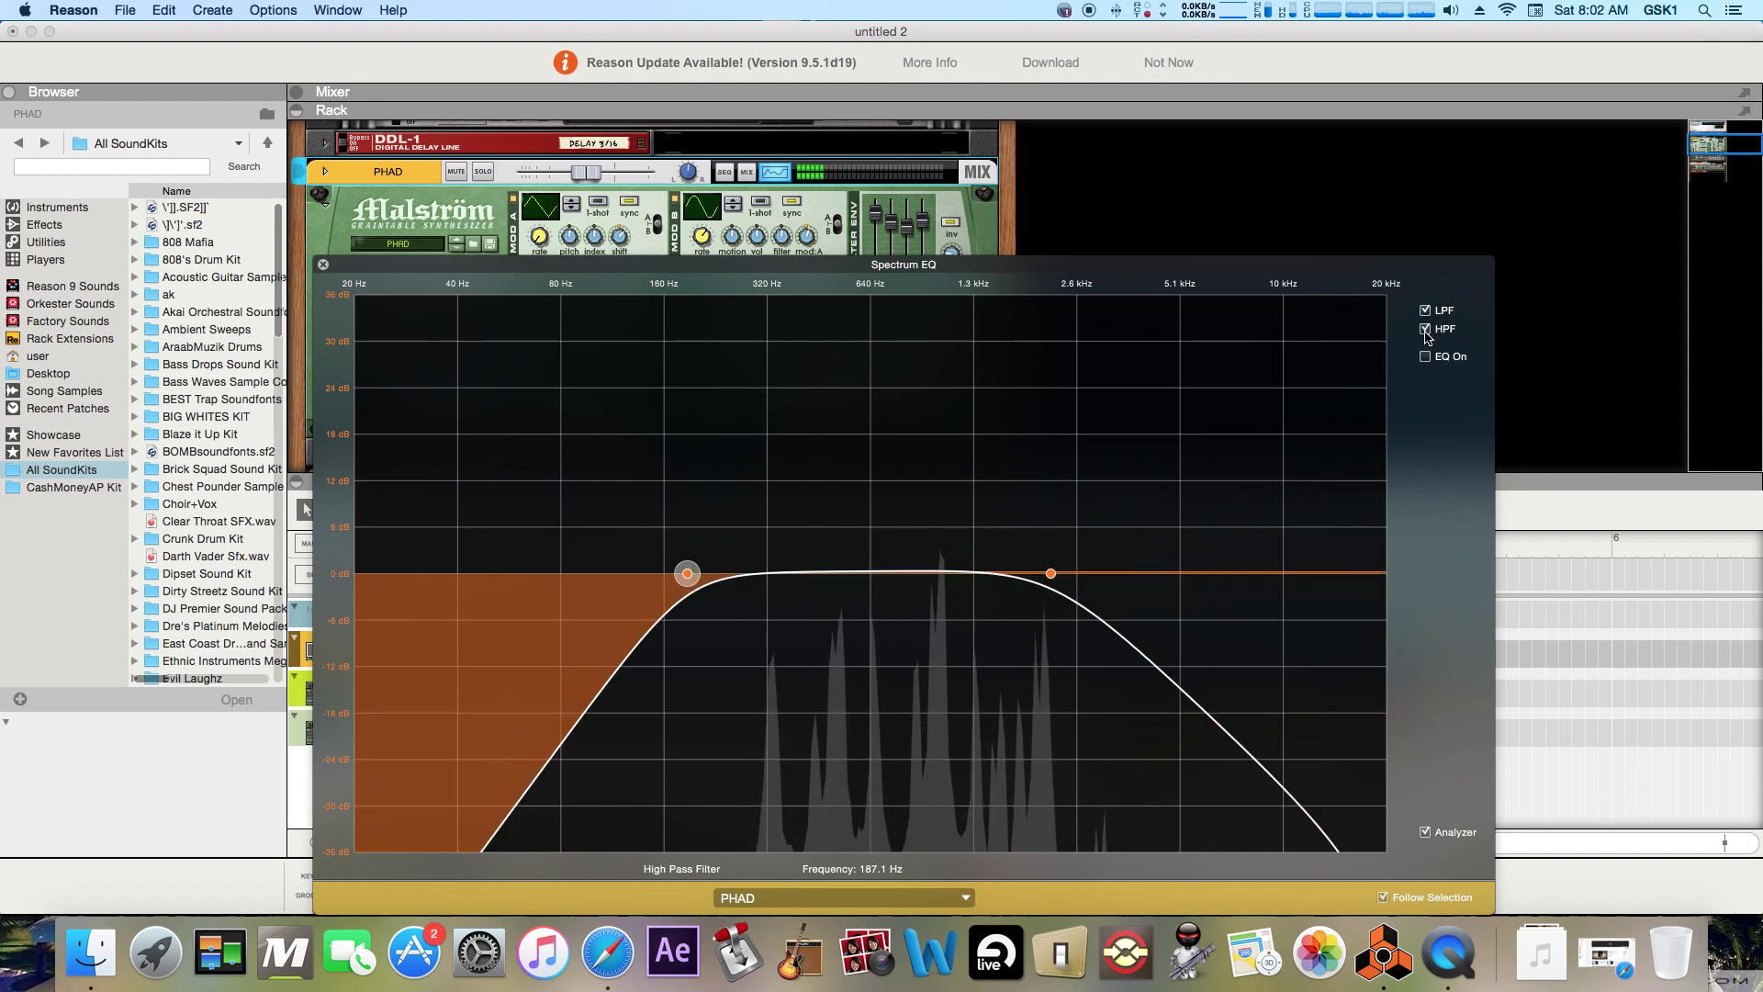
drag(683, 573, 761, 580)
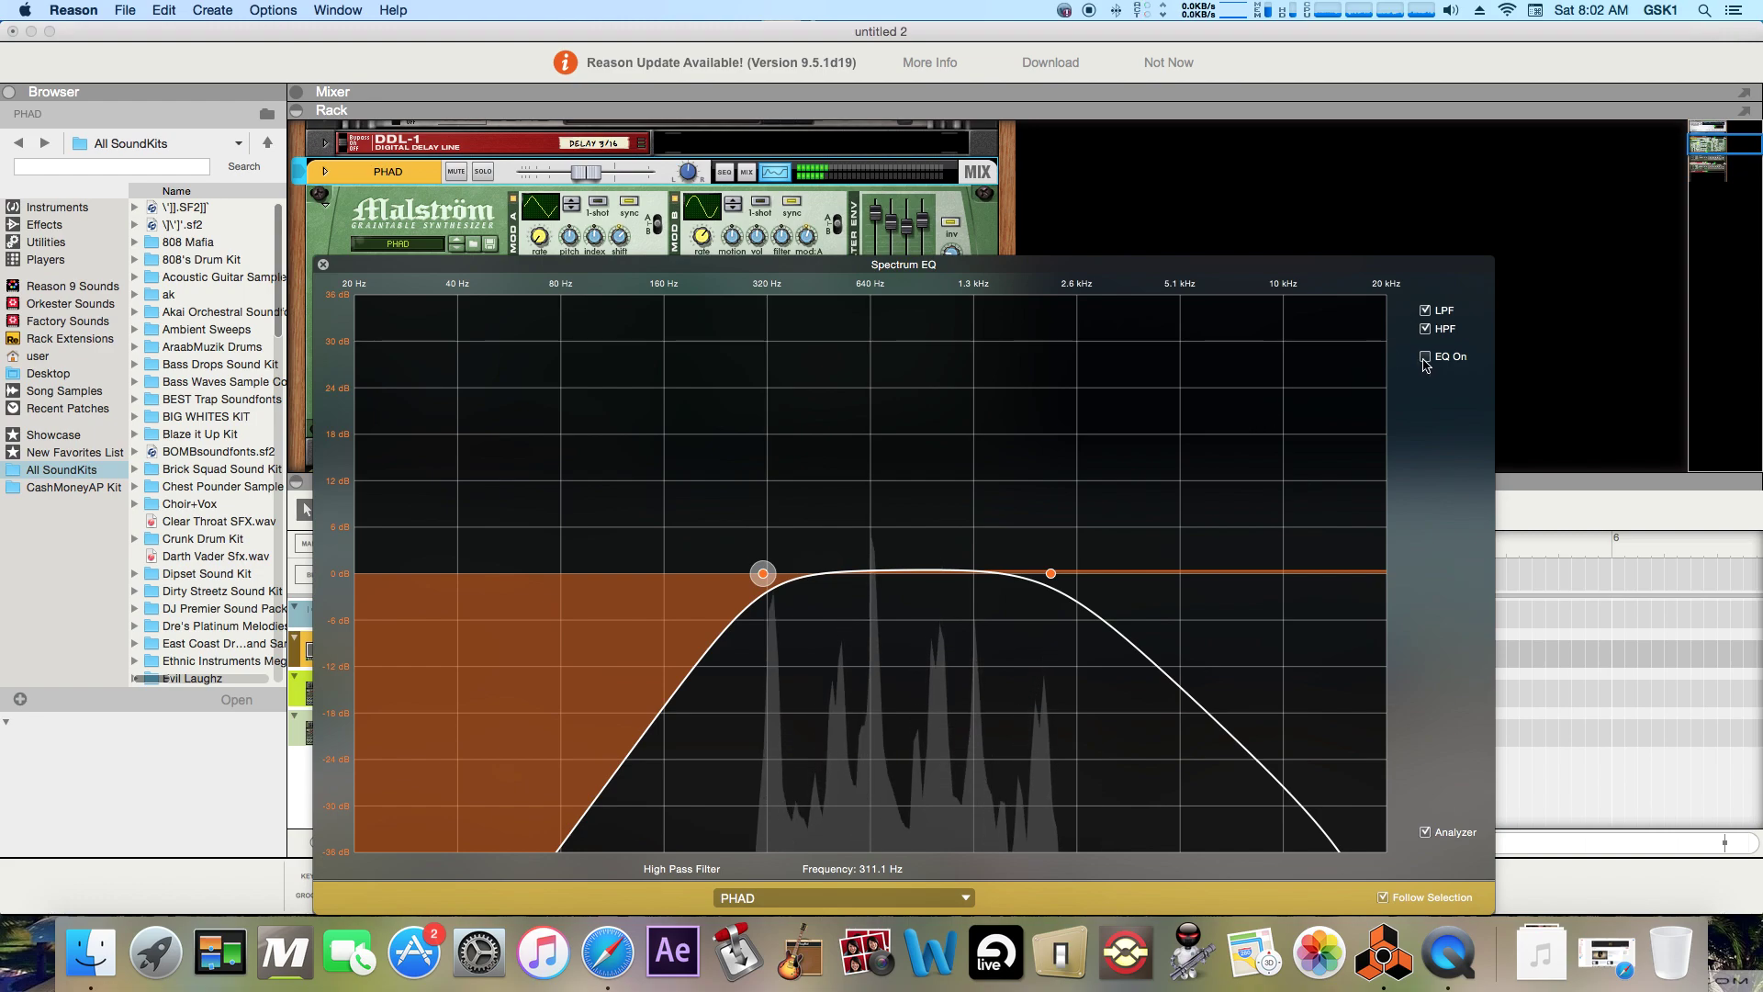
- Switch on the PHAD channel's EQ and boost the high-mid band by about 1.27 dB at 1.70 kHz
click(1426, 357)
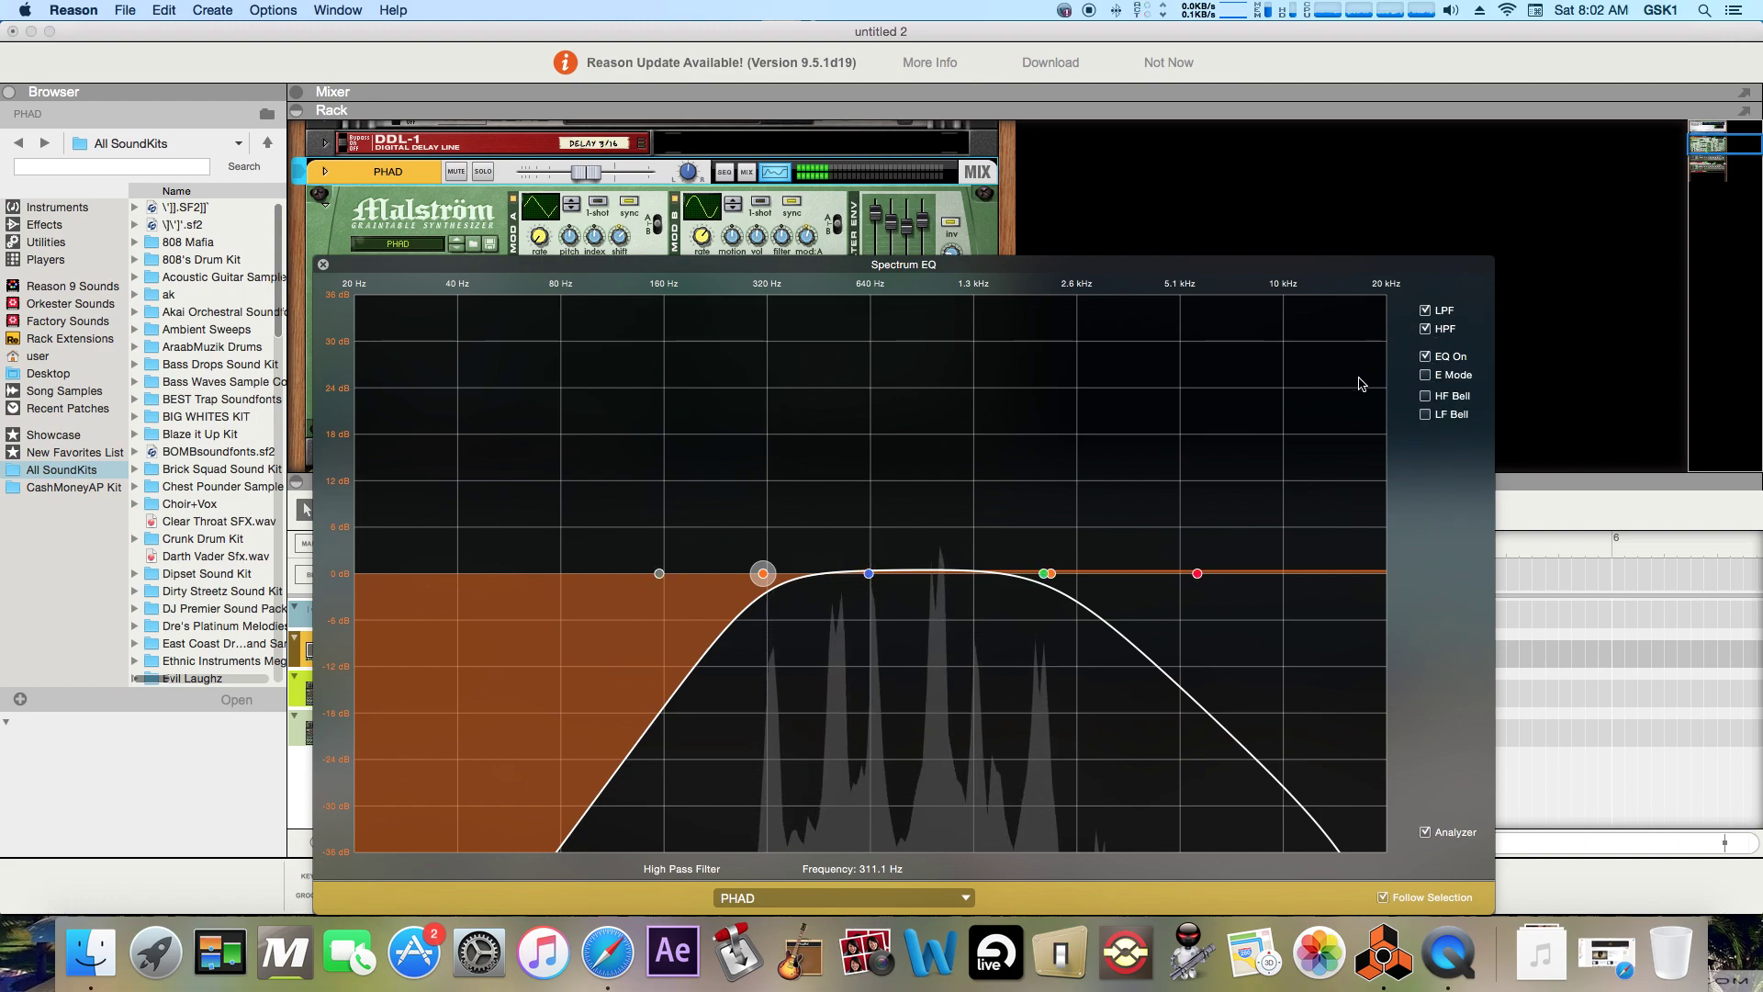
click(1042, 576)
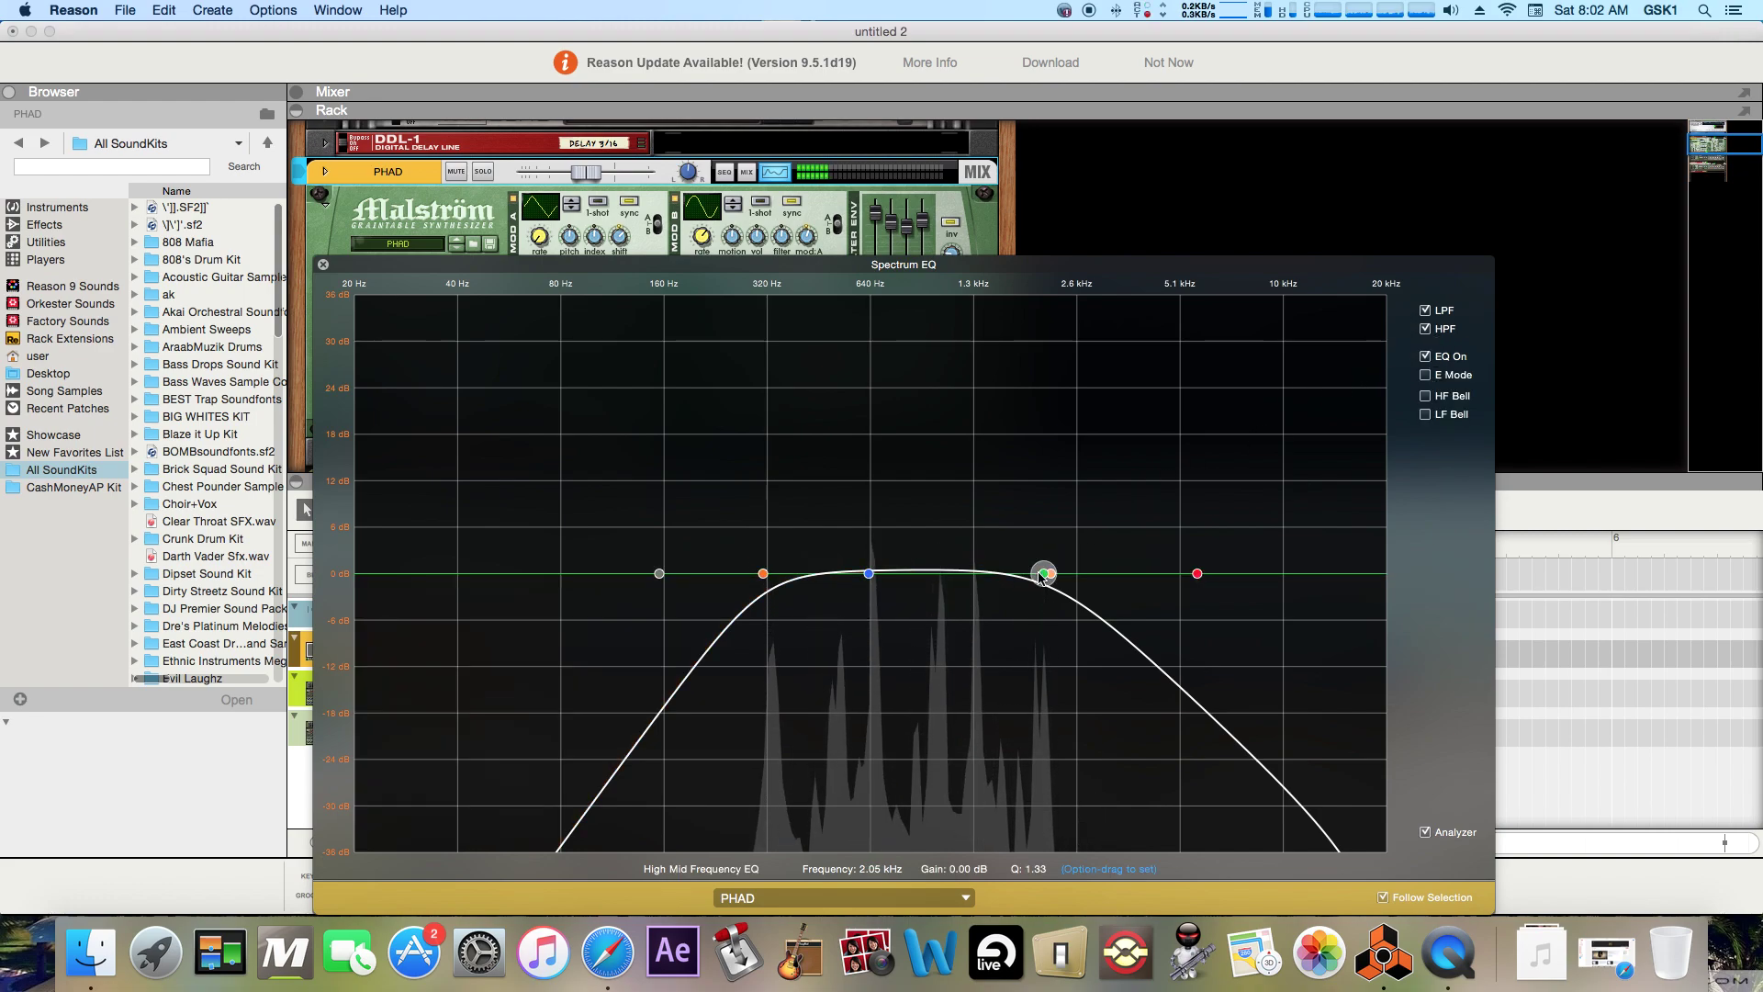
drag(1041, 577, 1024, 569)
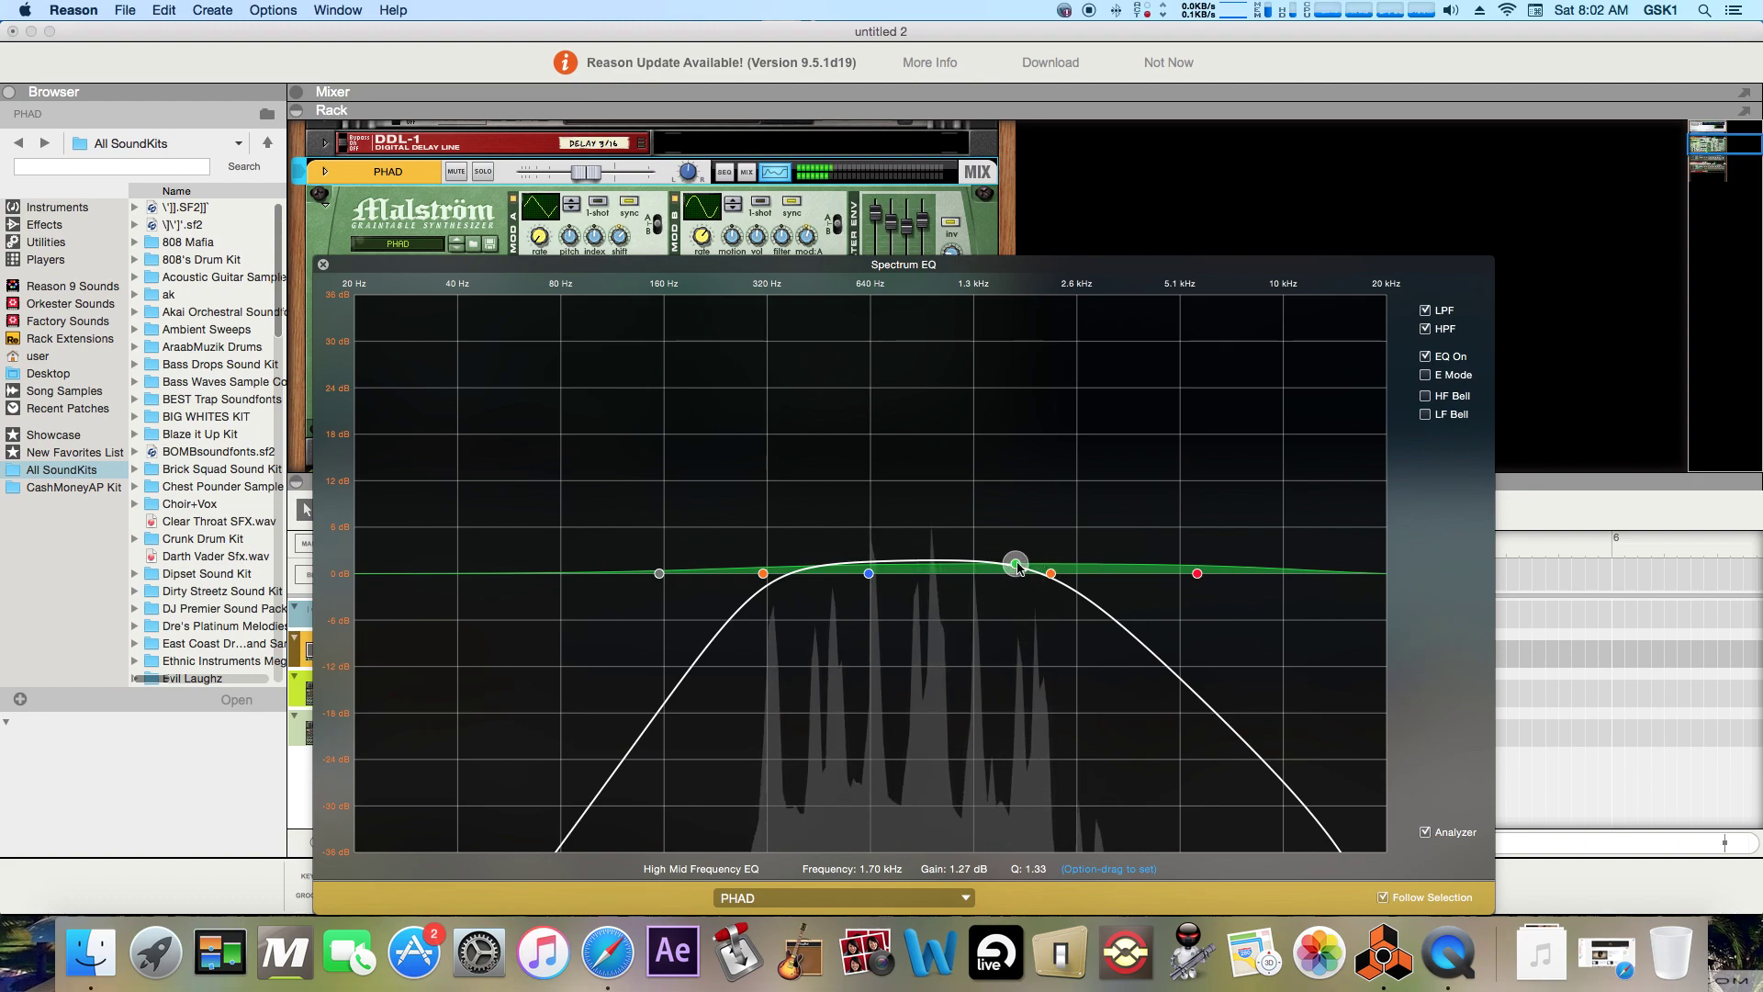
click(1051, 573)
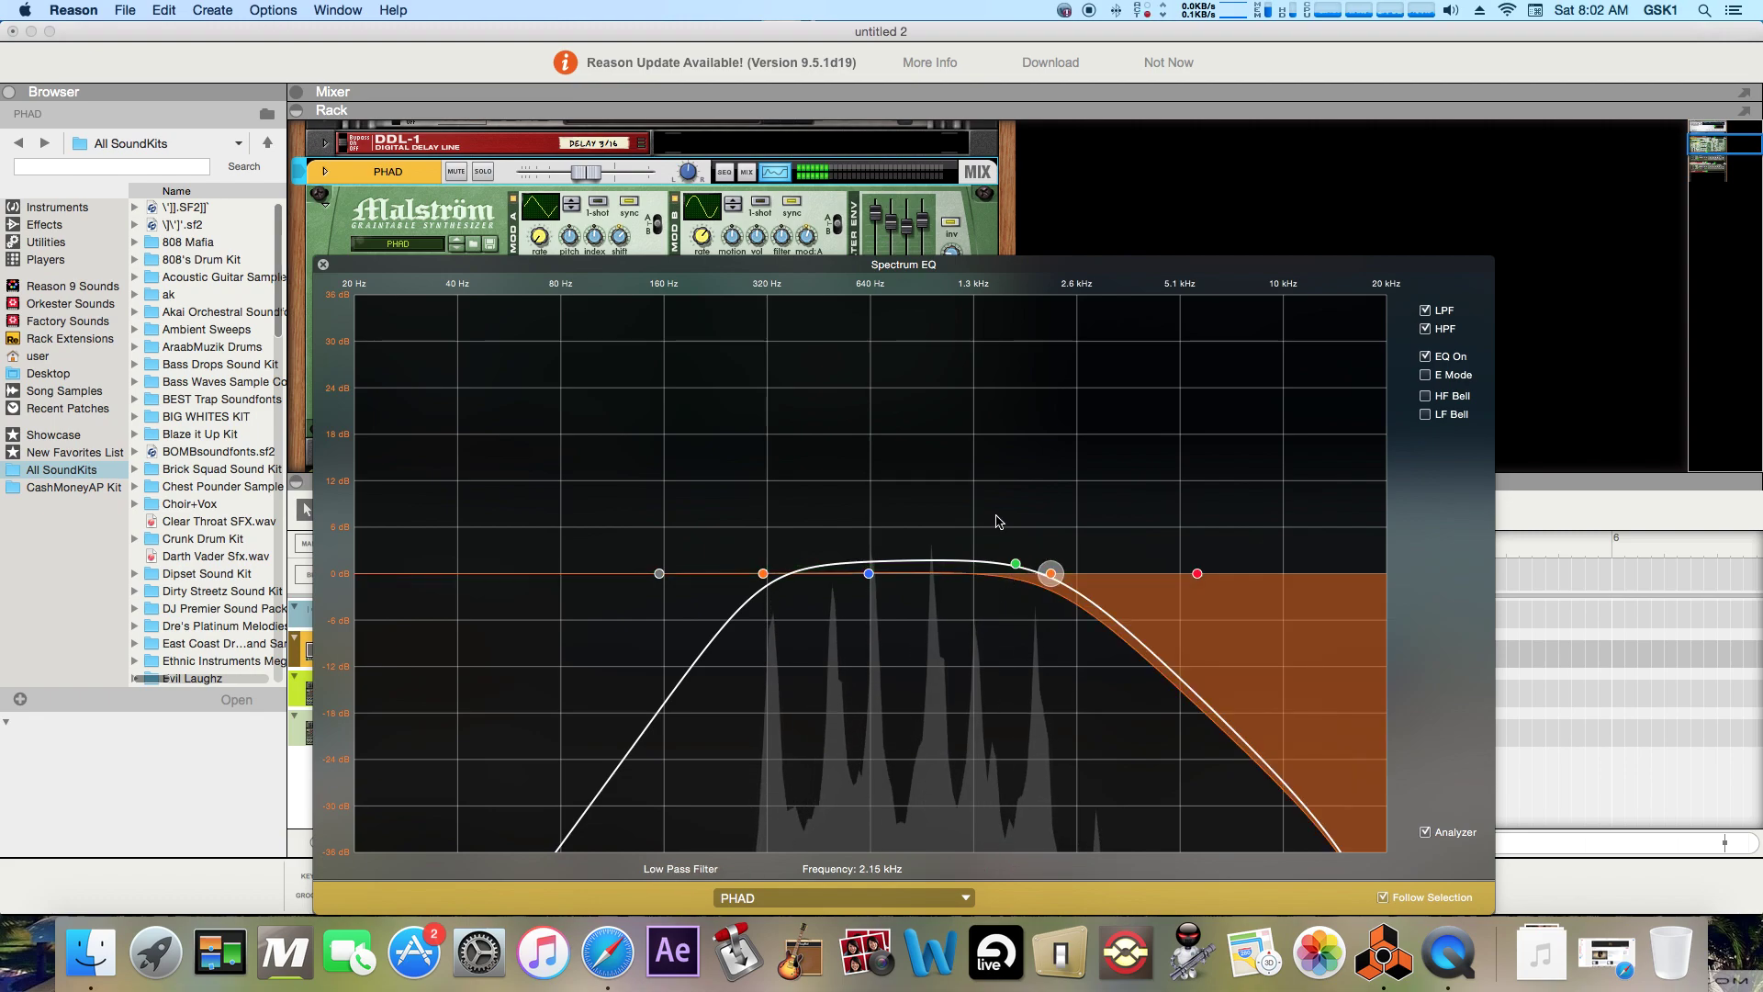
click(1016, 564)
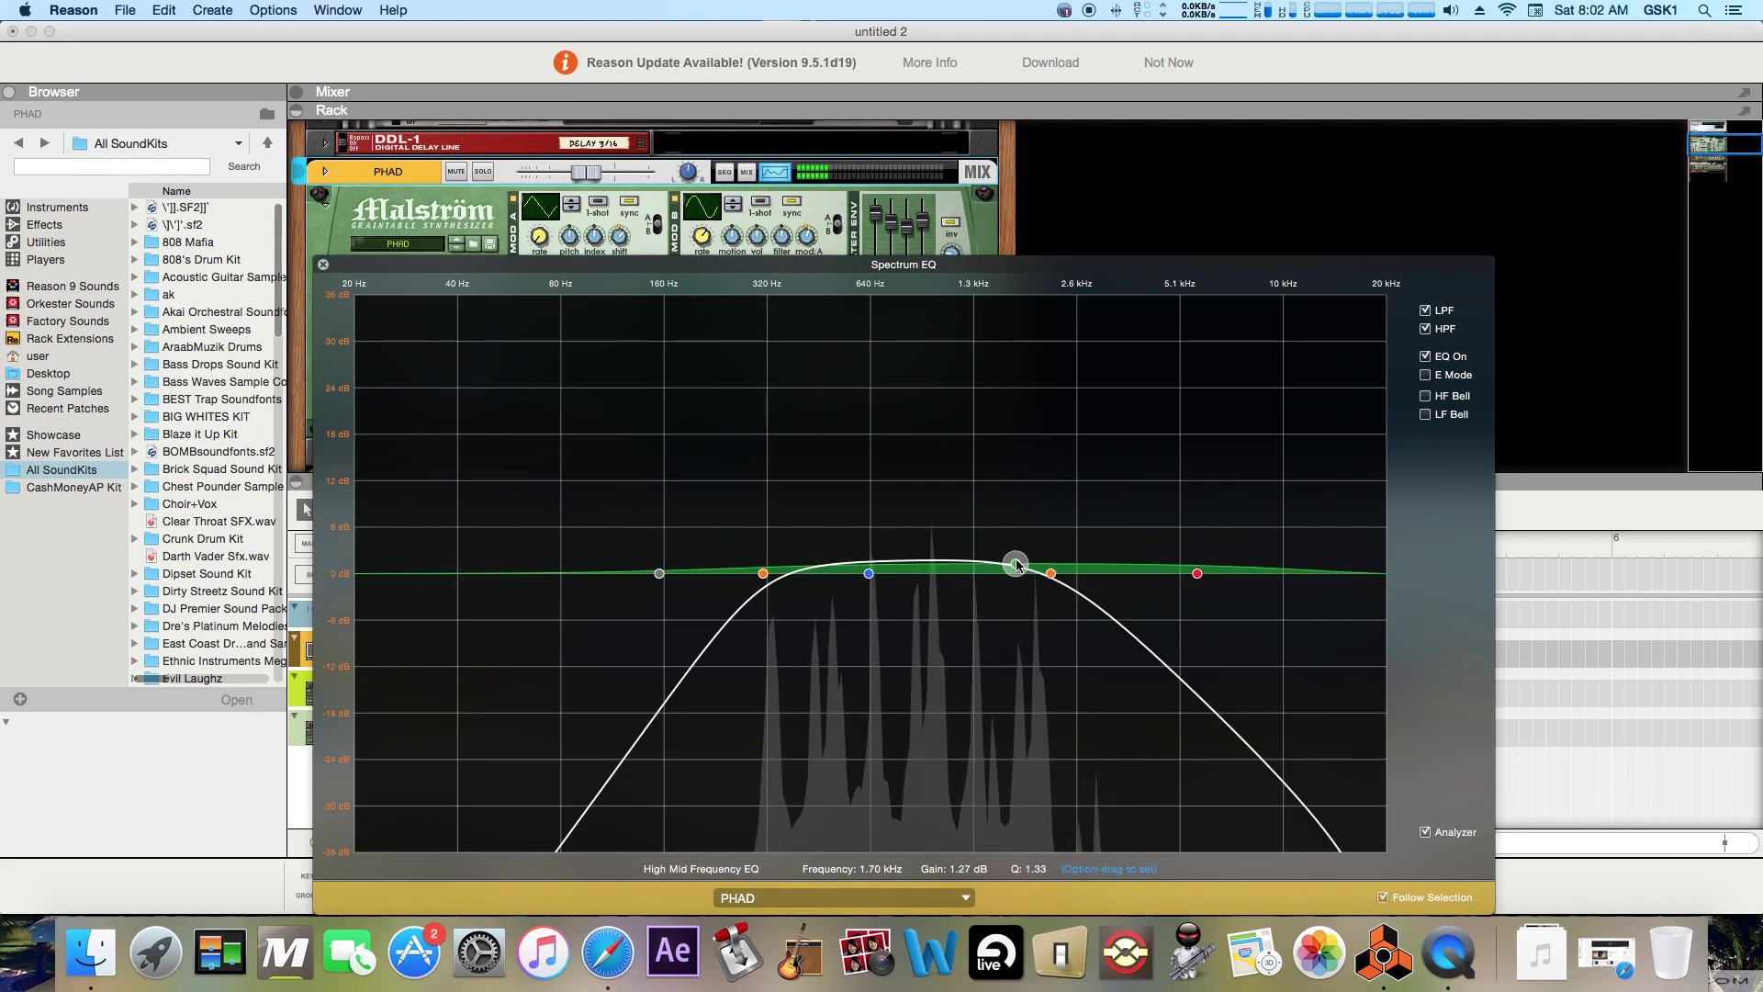
- Turn on E Mode, boost the high-mid band to about 10.16 dB at 1.70 kHz, and compare the curve with E Mode off and on
click(1426, 380)
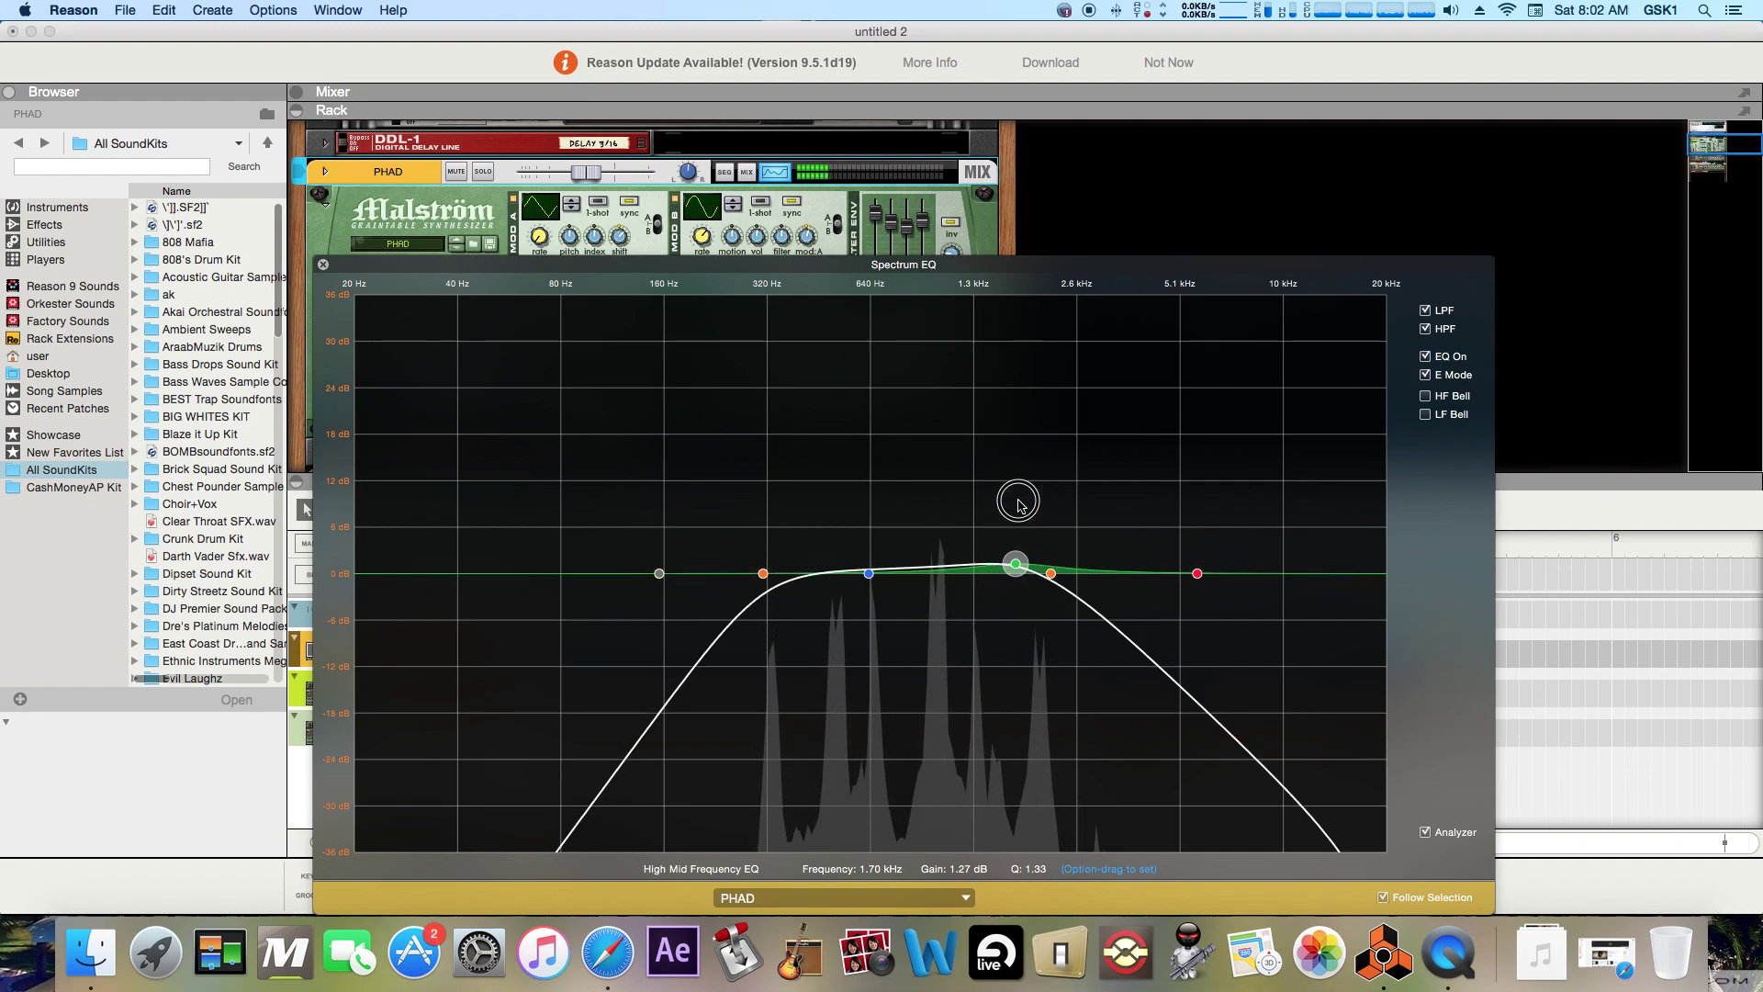
drag(1020, 511, 1015, 488)
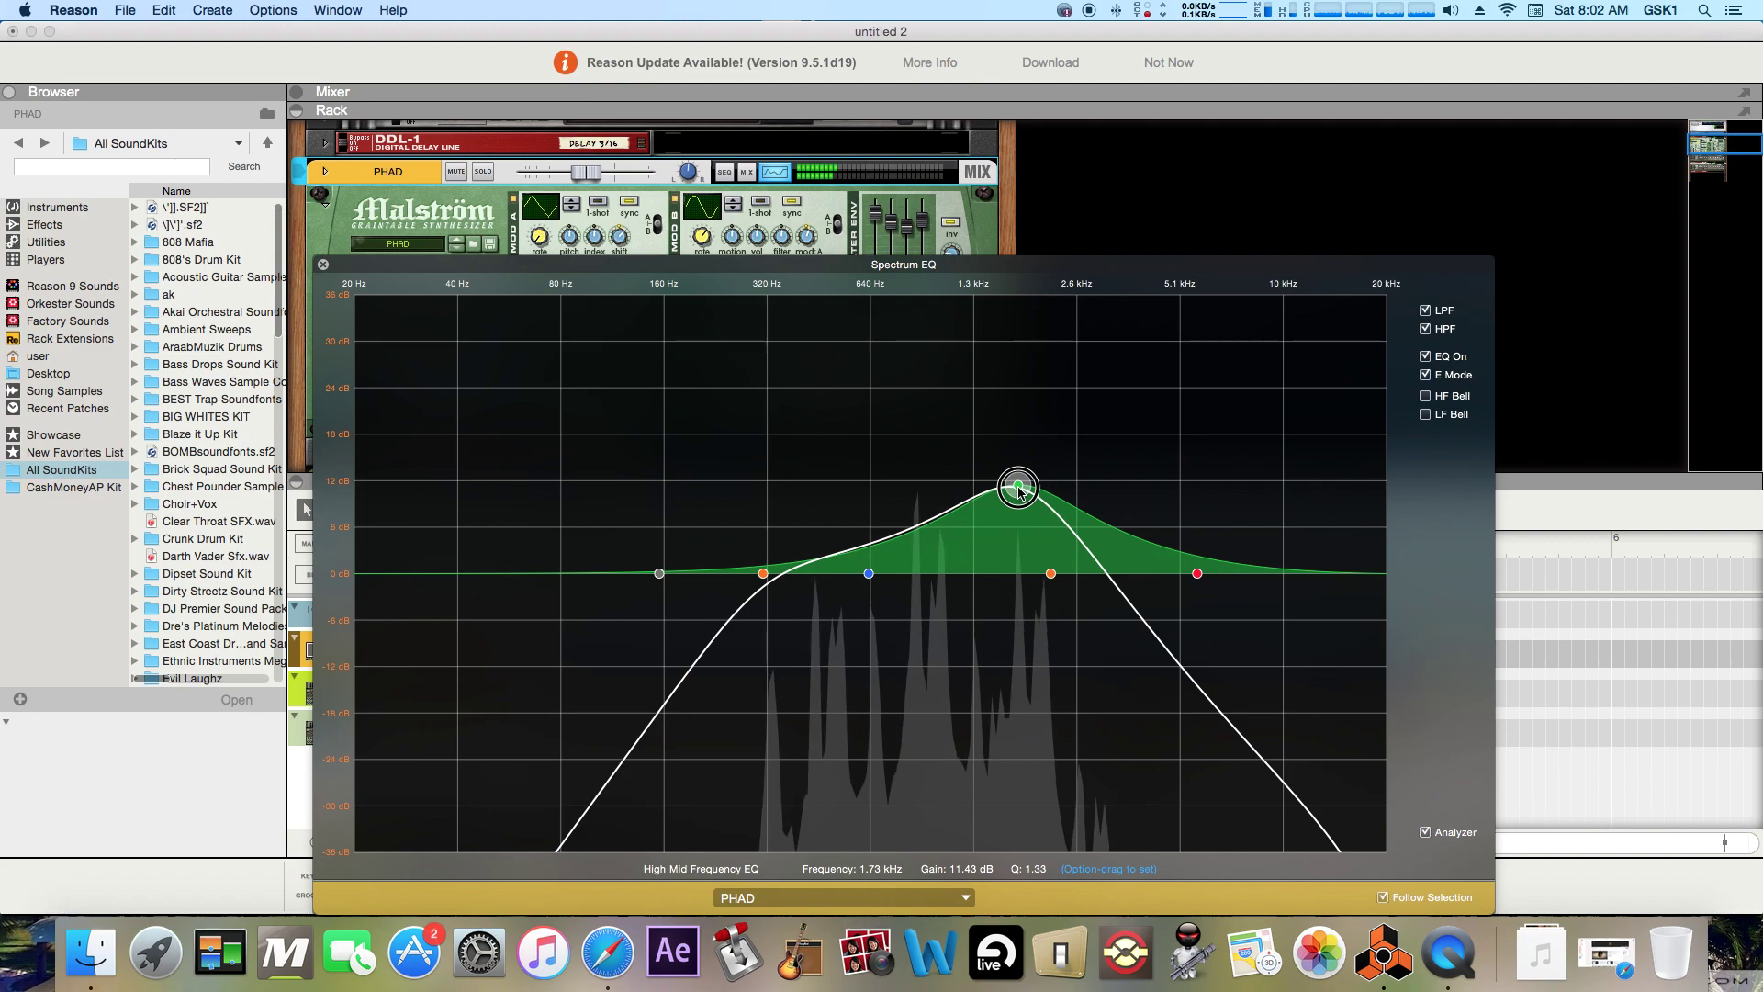
click(1427, 377)
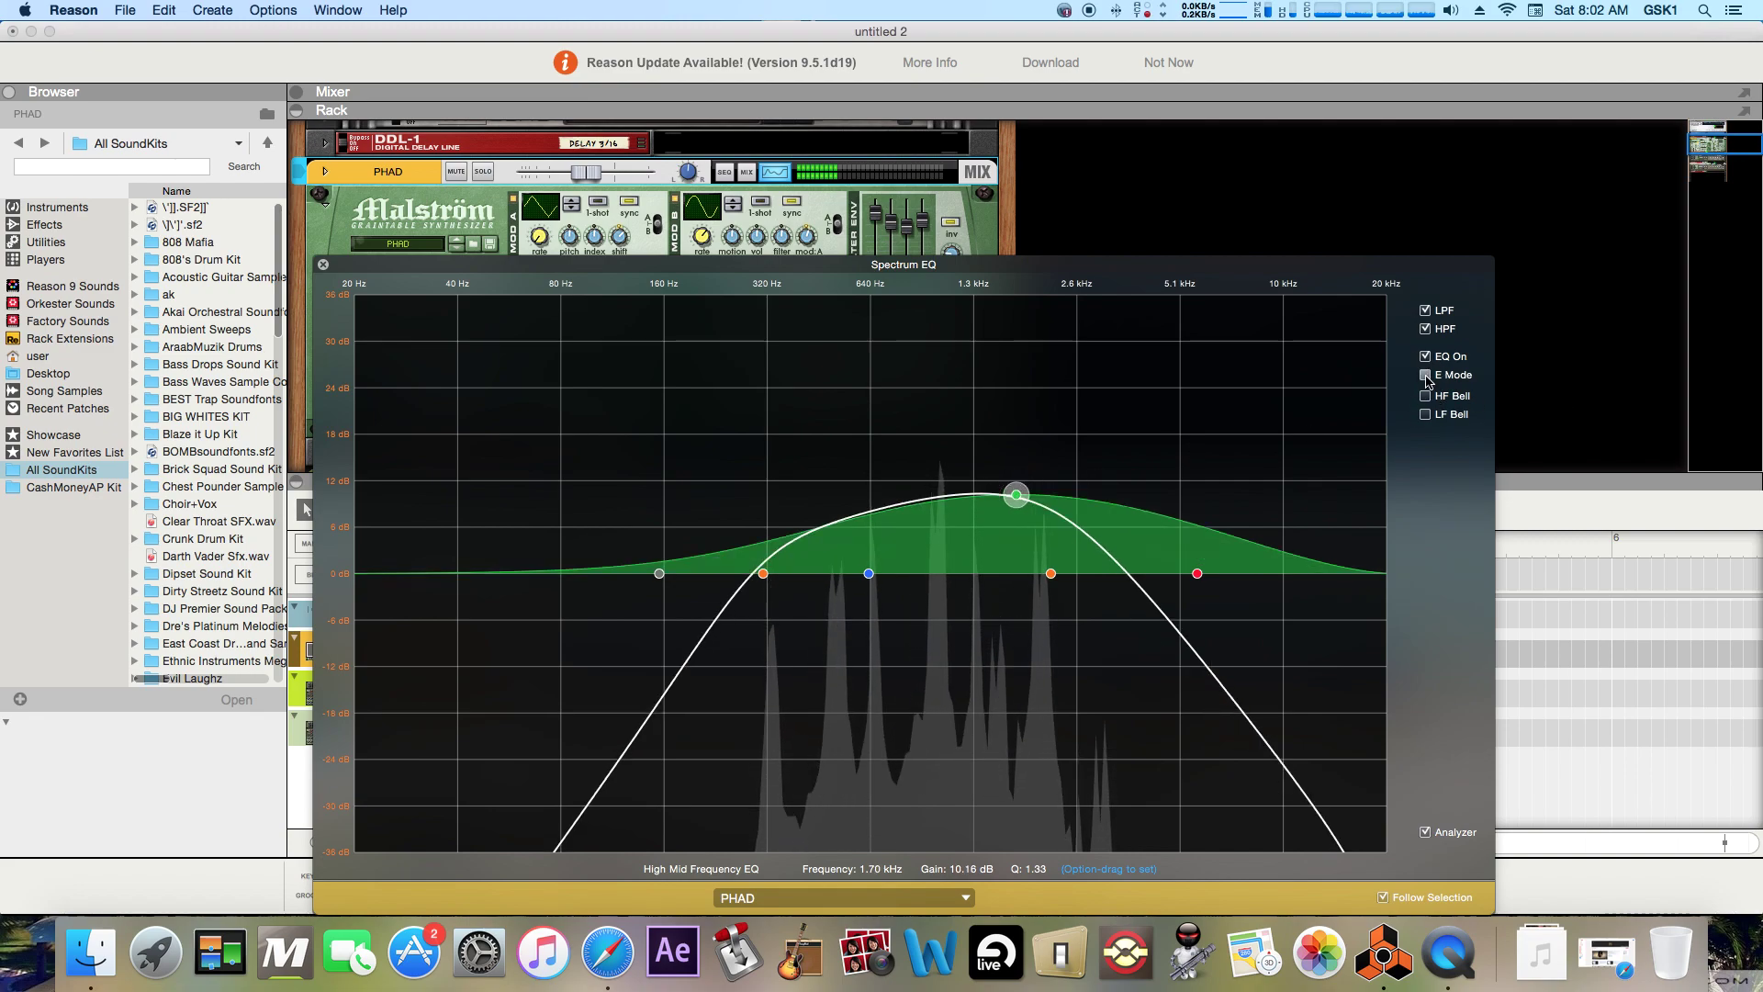
click(1425, 376)
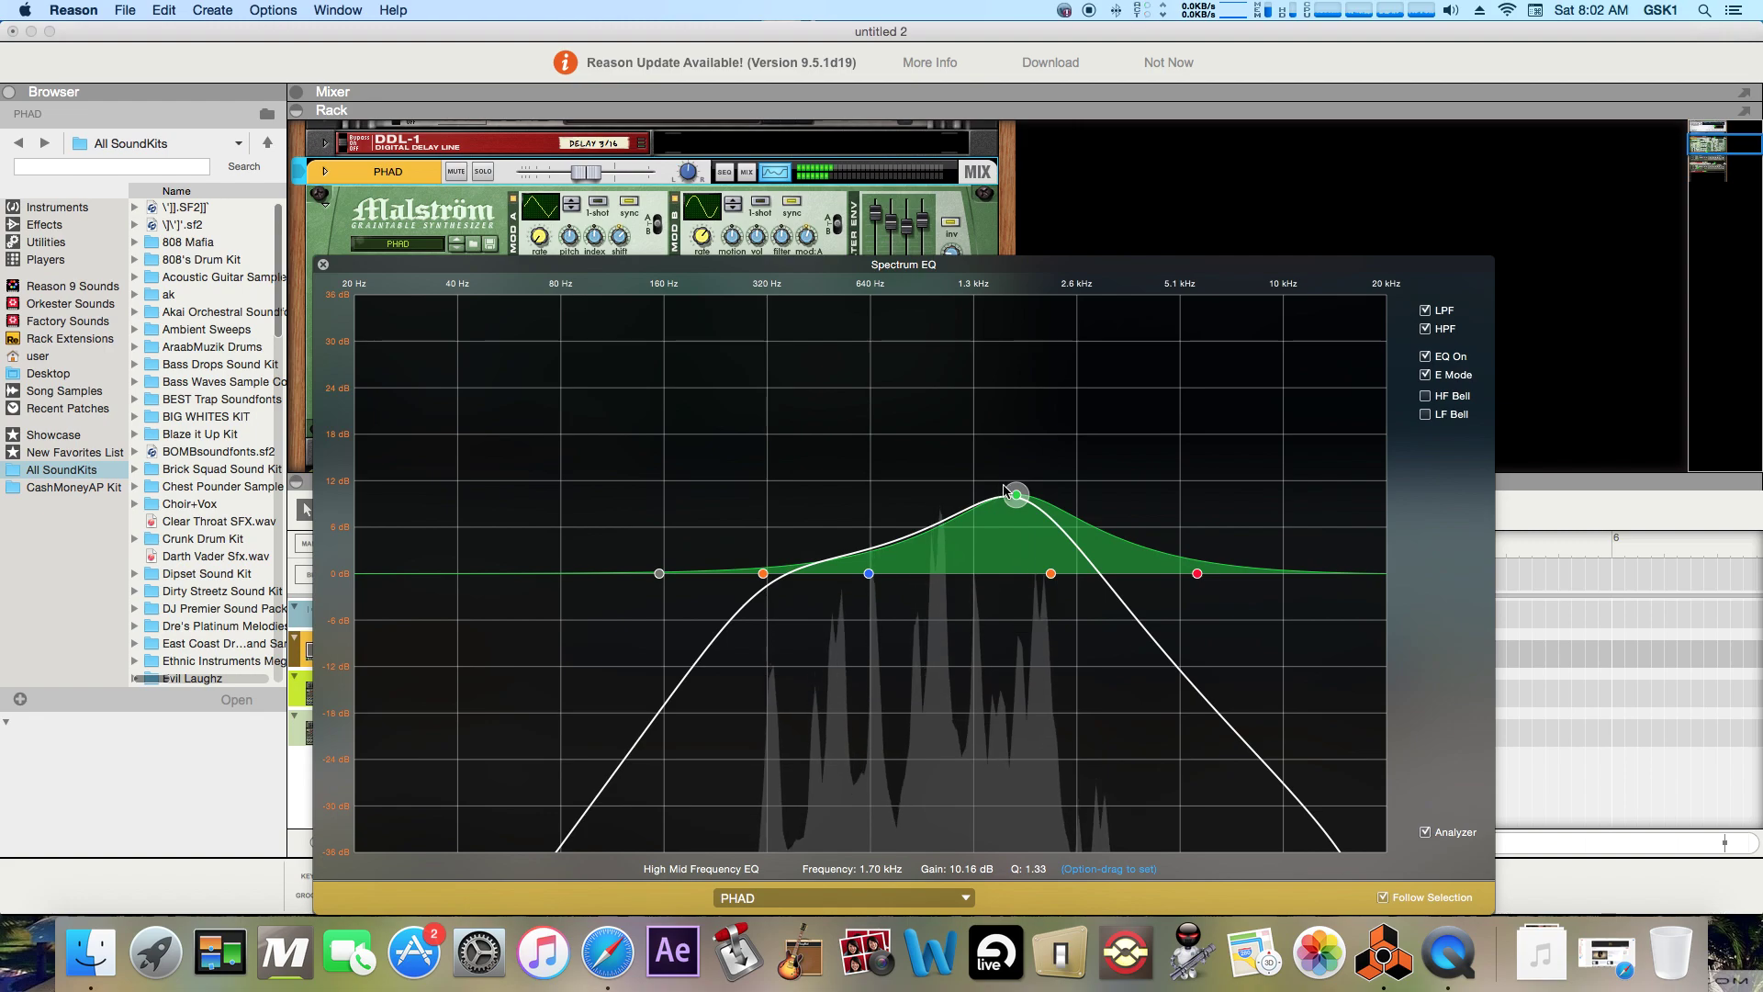
- Lower the high-mid band to a gain of about 0.95 dB and move it to about 1.01 kHz
drag(1016, 495, 1037, 562)
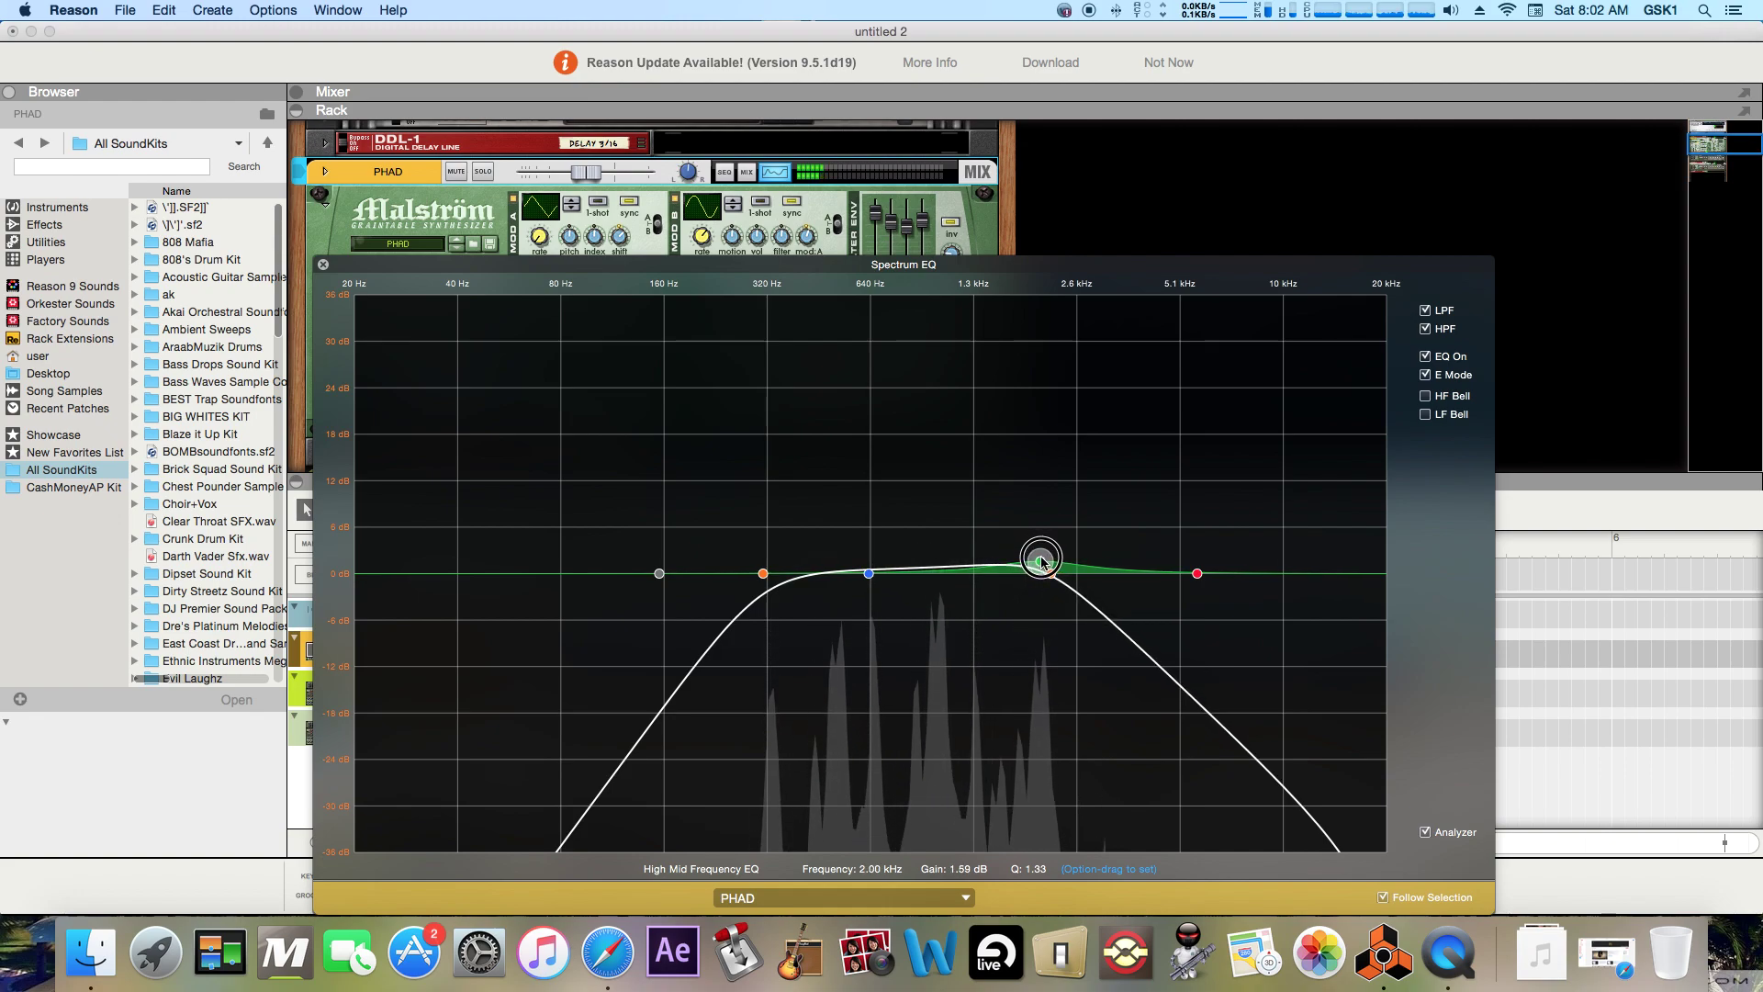
drag(1042, 562, 941, 556)
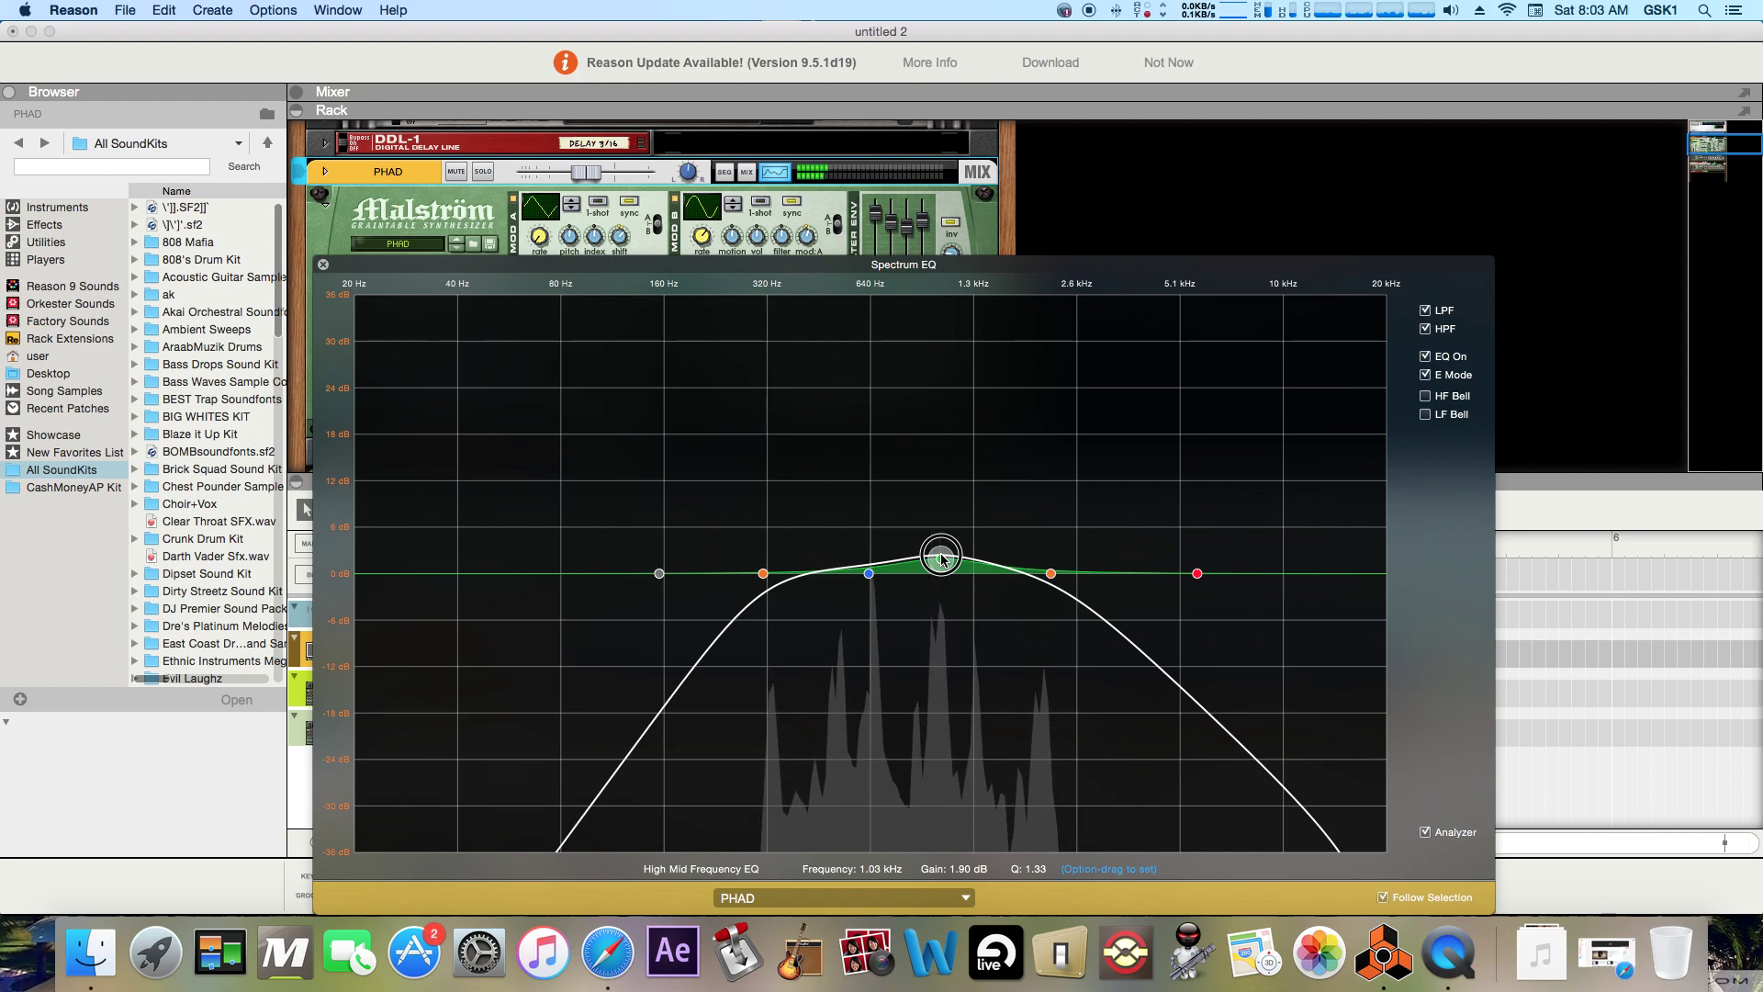
drag(943, 557, 939, 557)
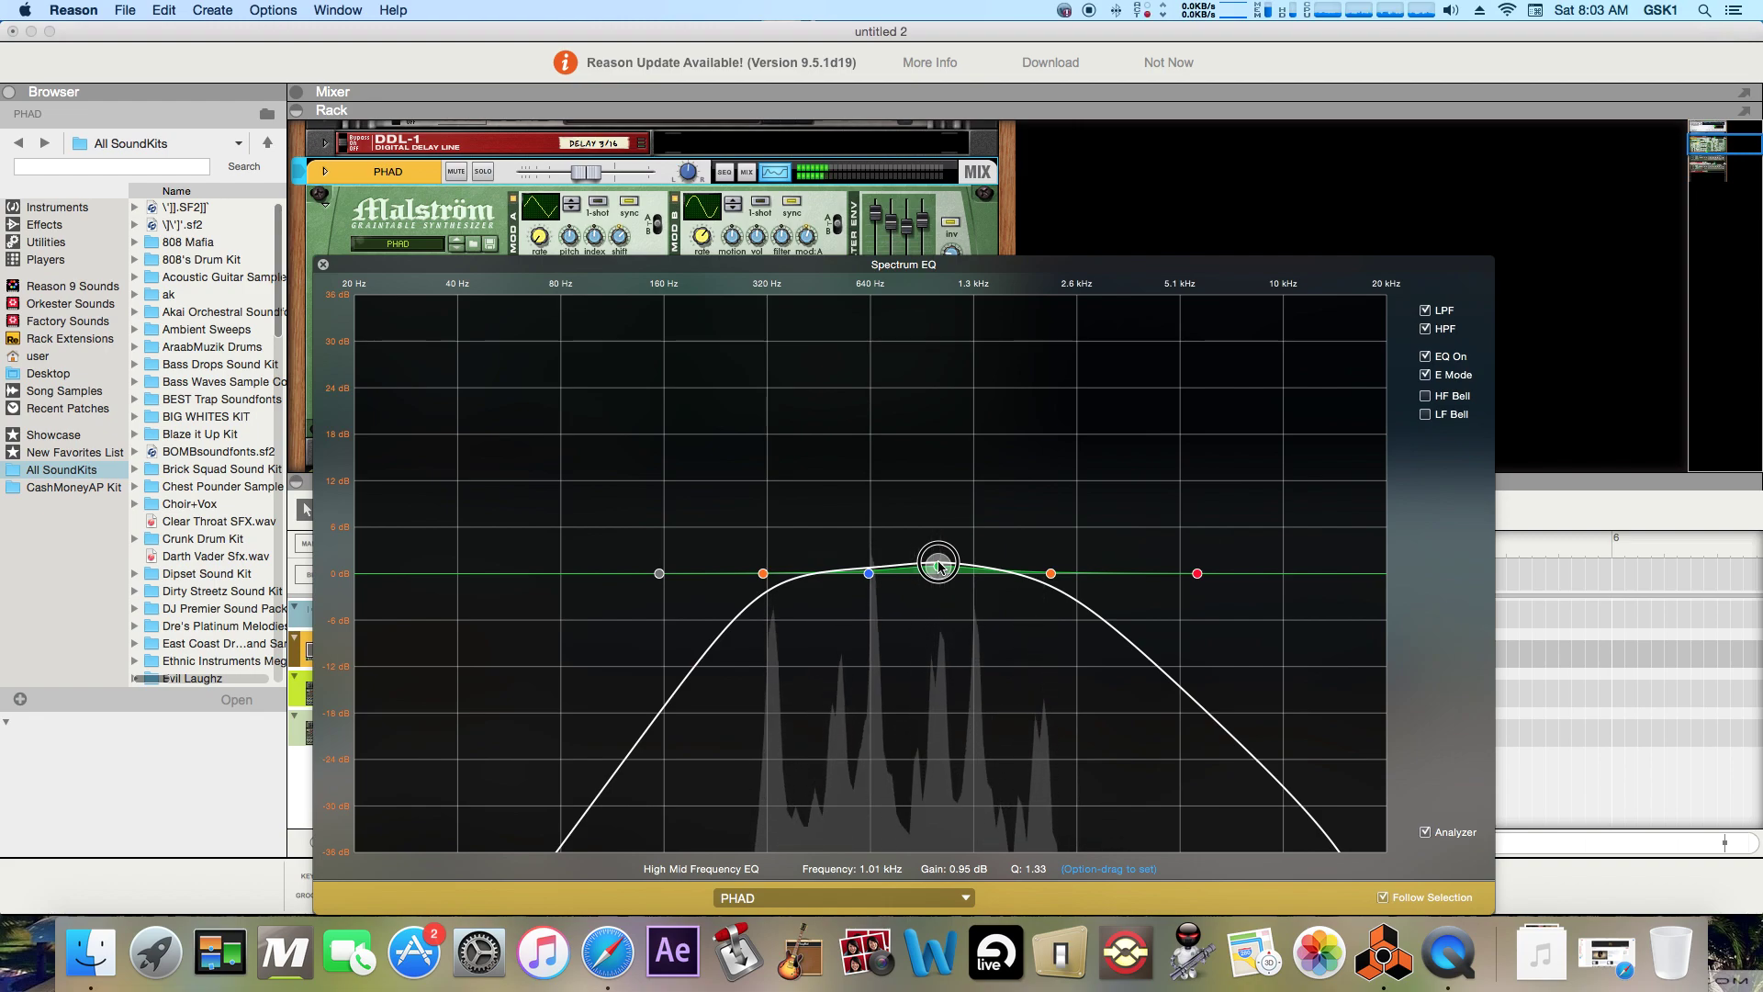
- Fine-tune the PHAD channel's high-mid band to about 1.07 kHz with a gain of about 0.95 dB
drag(971, 563, 1039, 564)
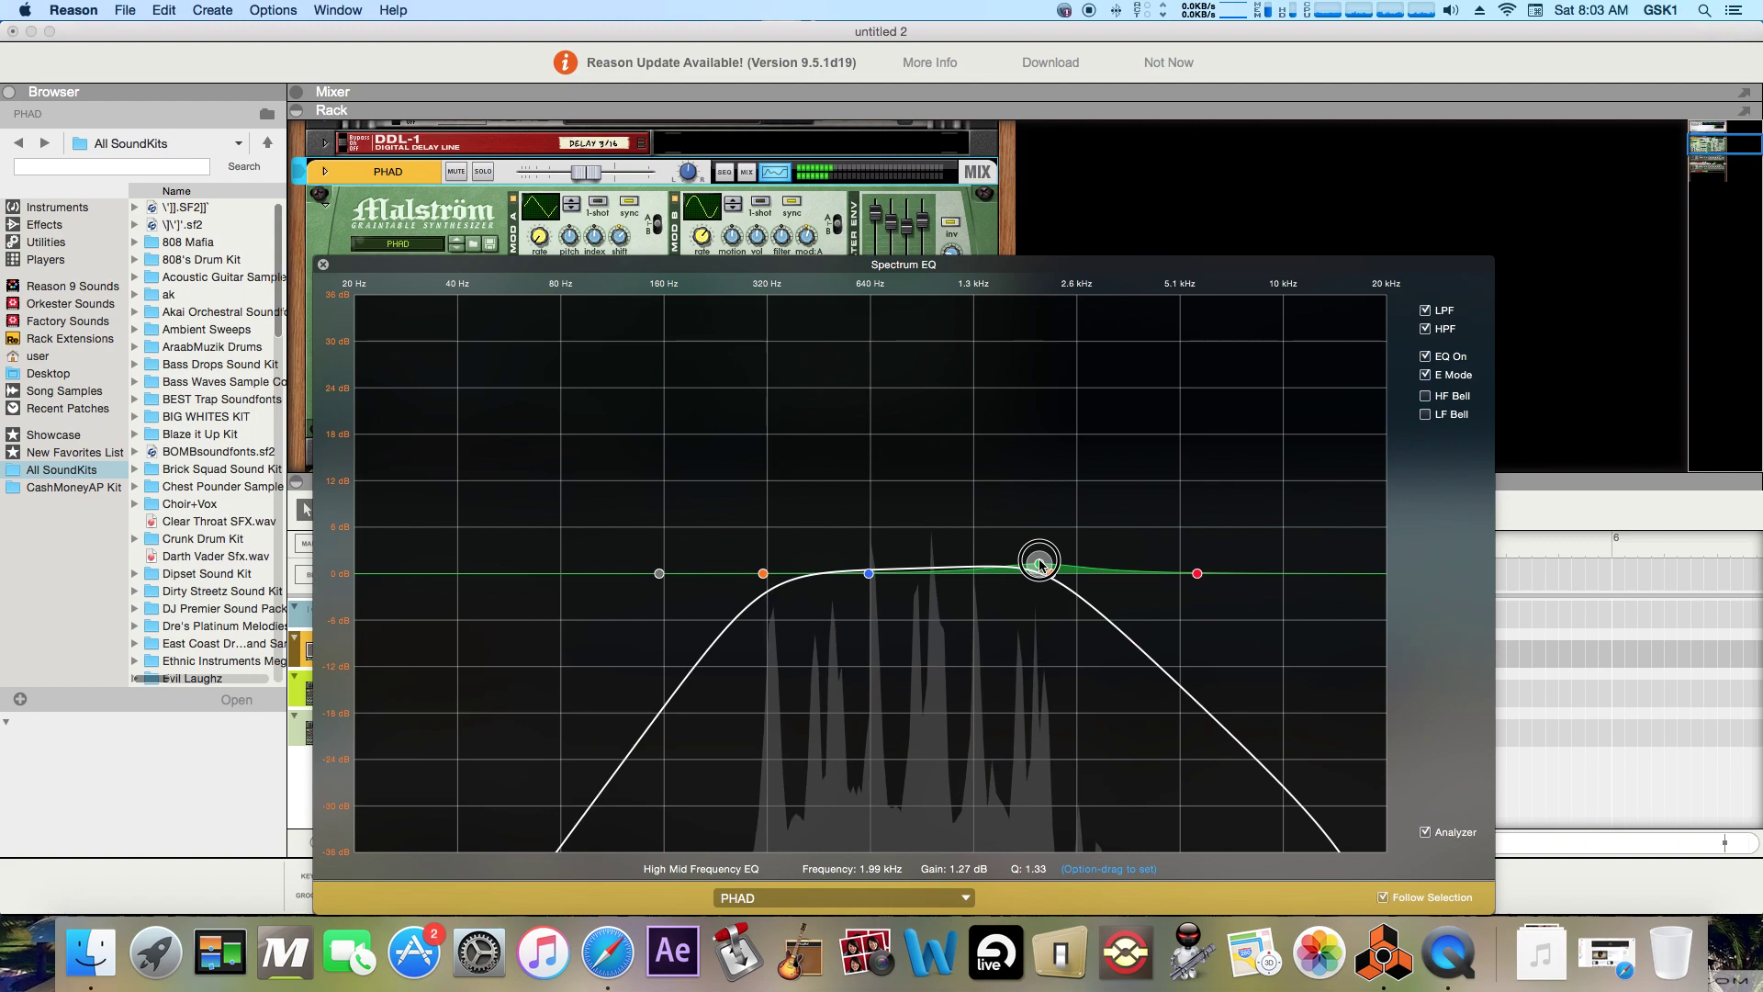
drag(1040, 564, 972, 567)
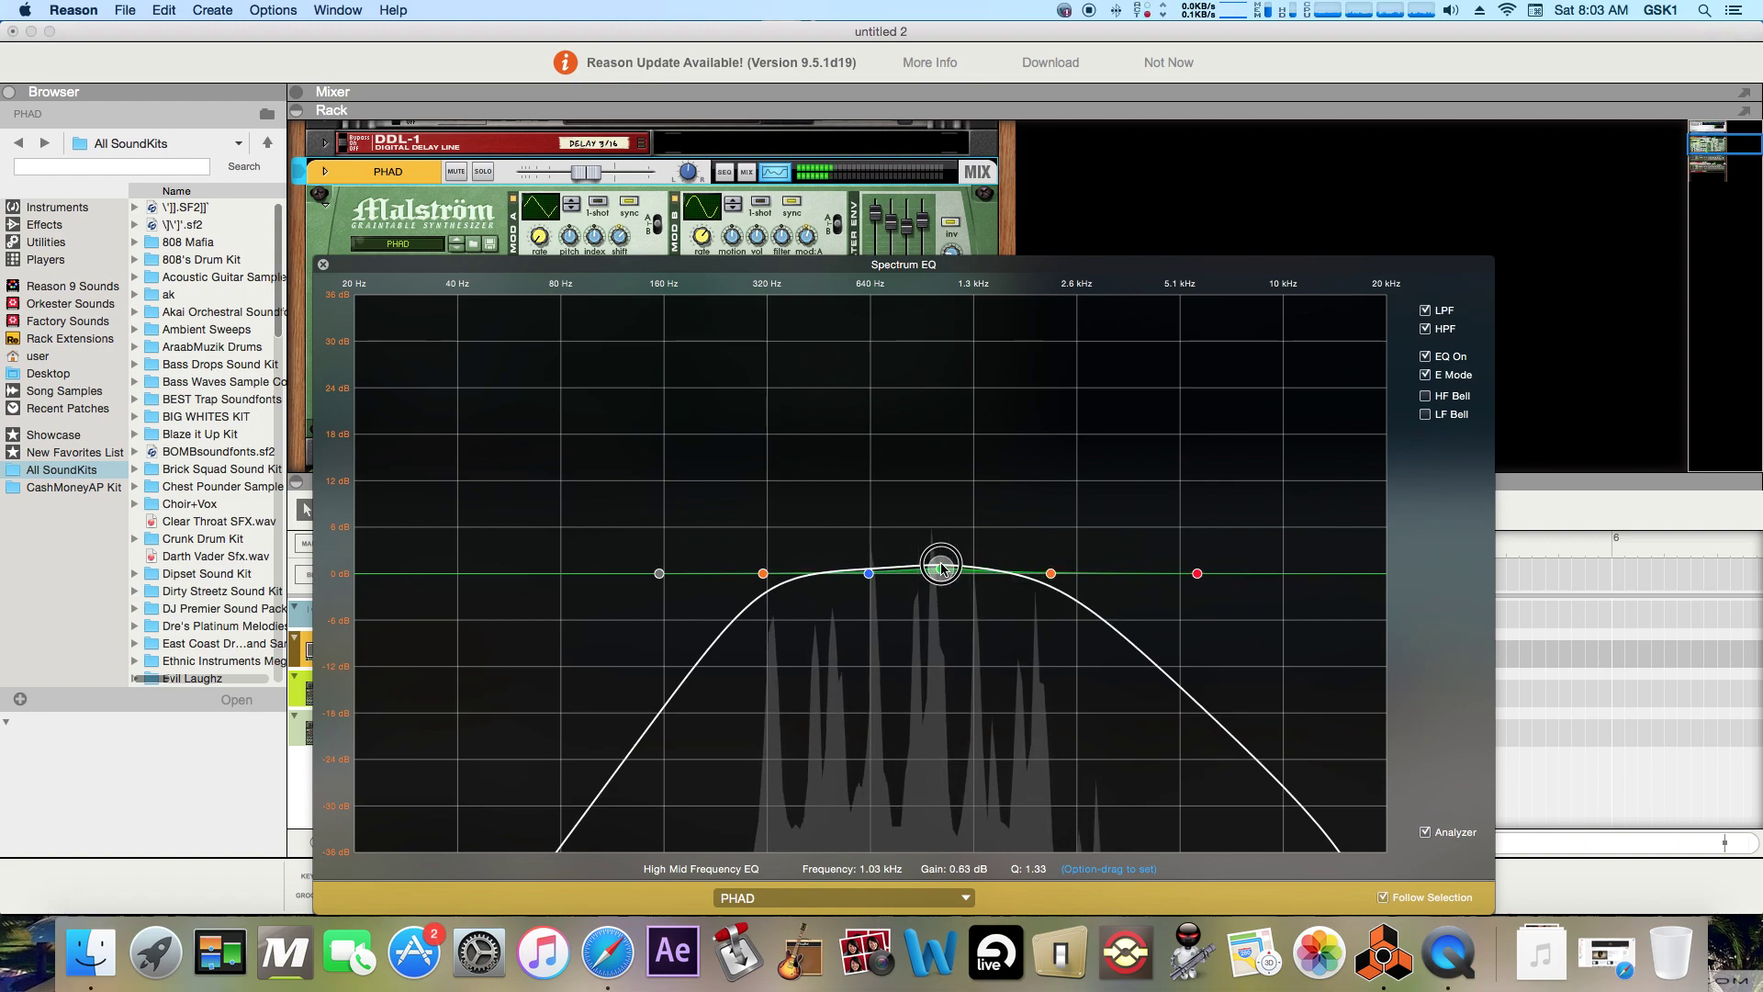
drag(941, 567, 948, 565)
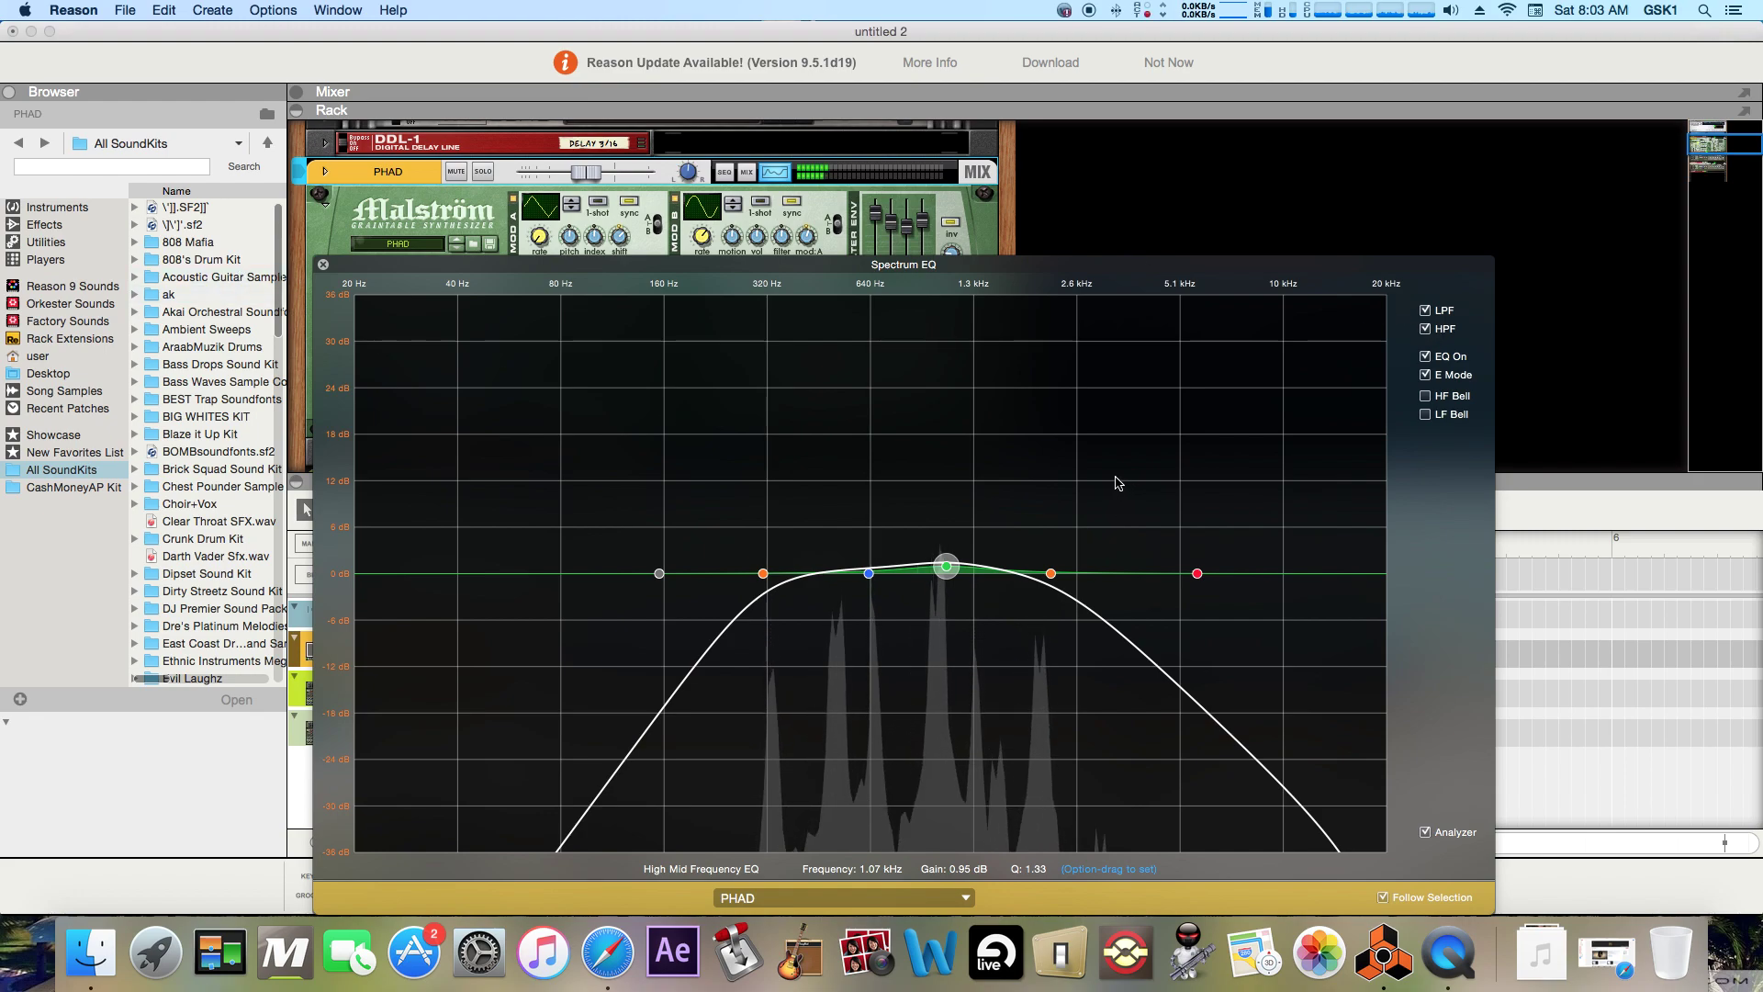
click(1051, 573)
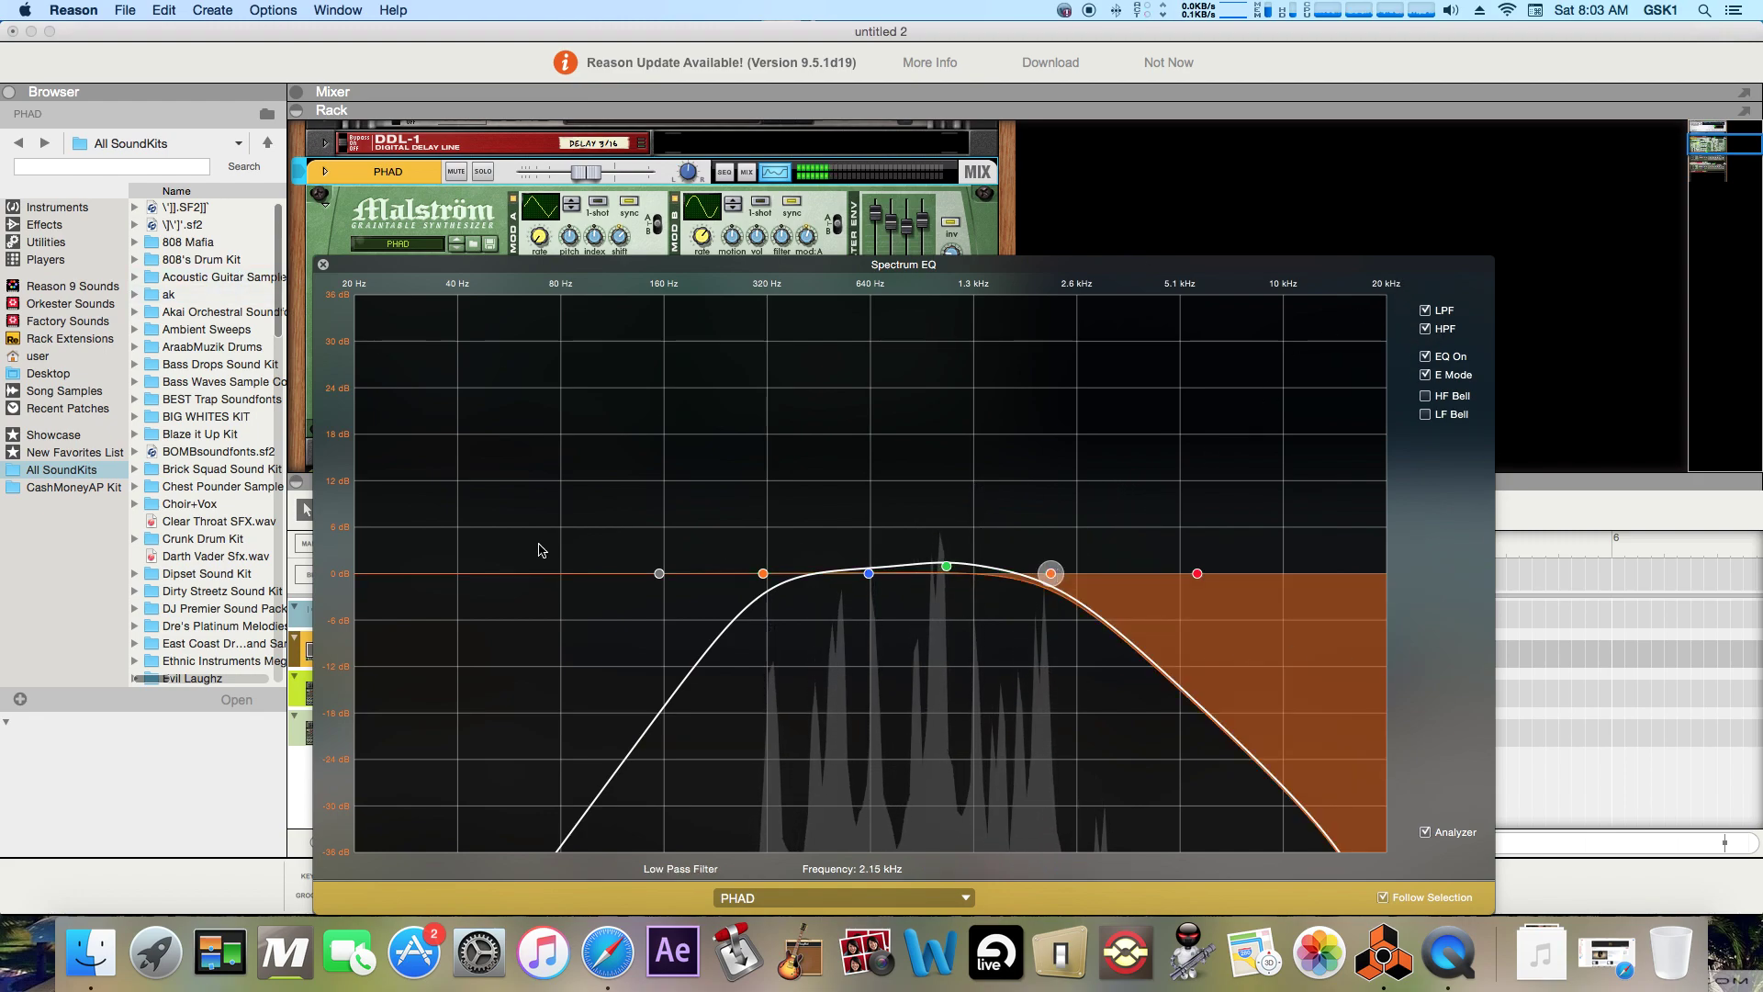
click(659, 573)
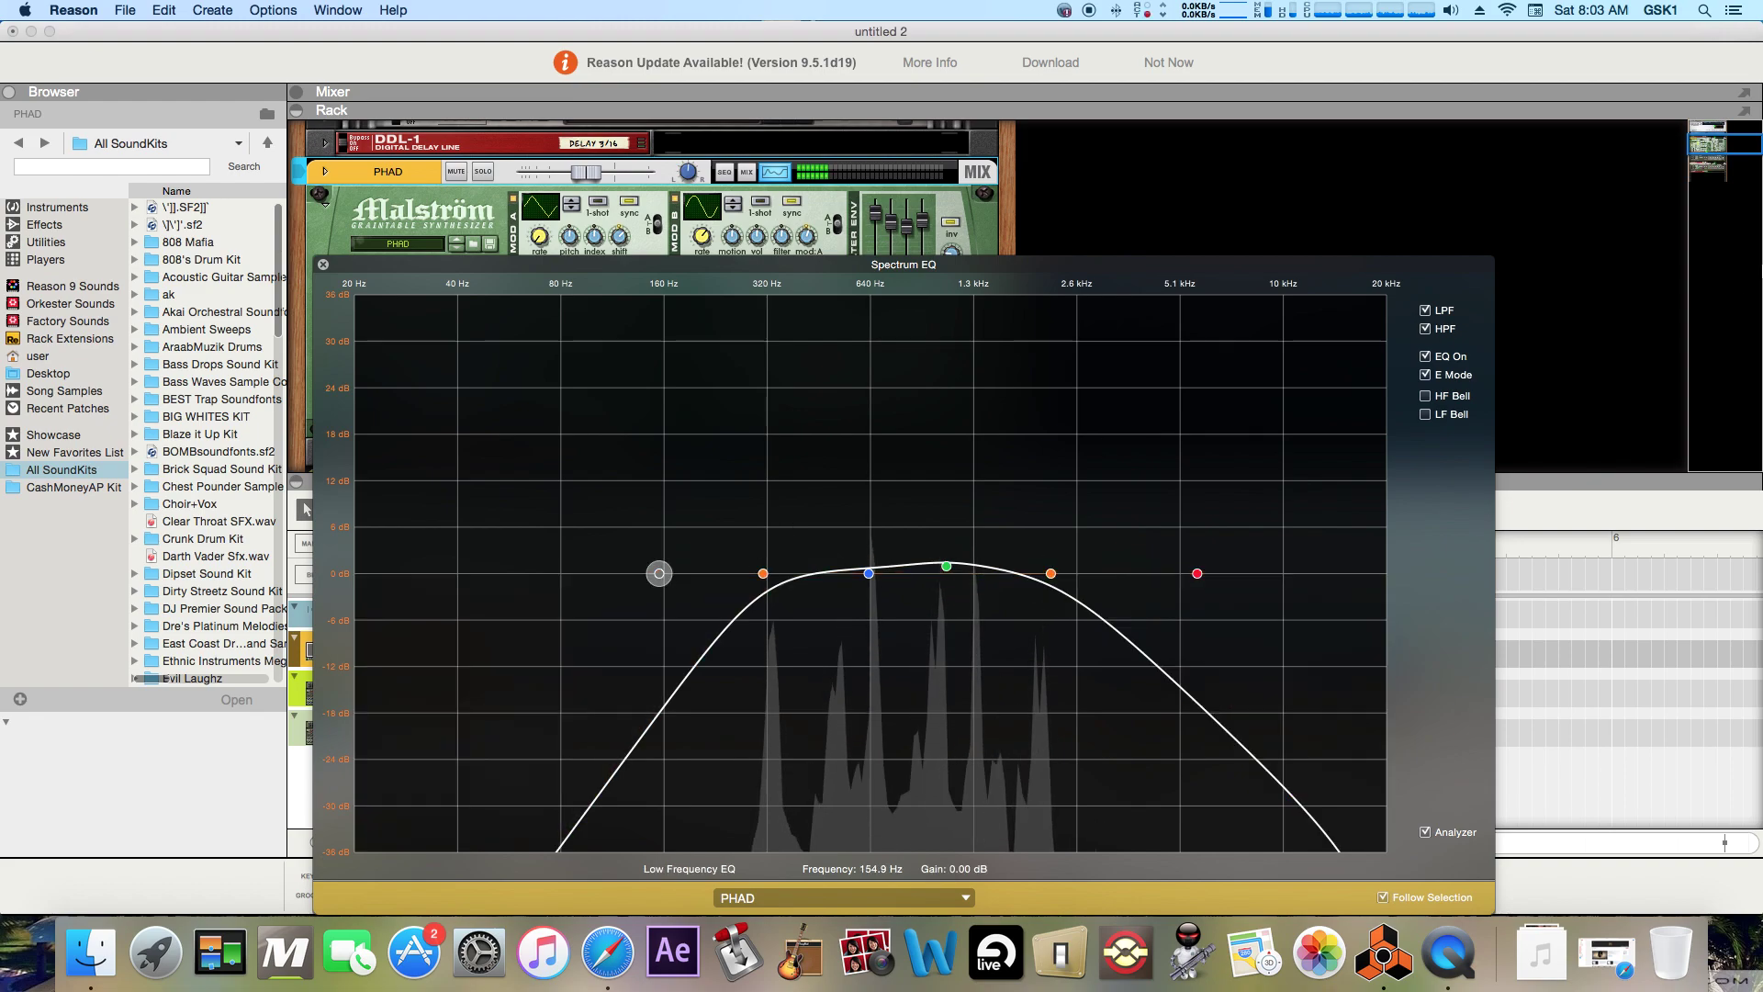
- Switch off the PHAD channel's low-pass filter, high-pass filter and EQ, and turn all three back on to compare the sound
click(1426, 311)
click(1427, 329)
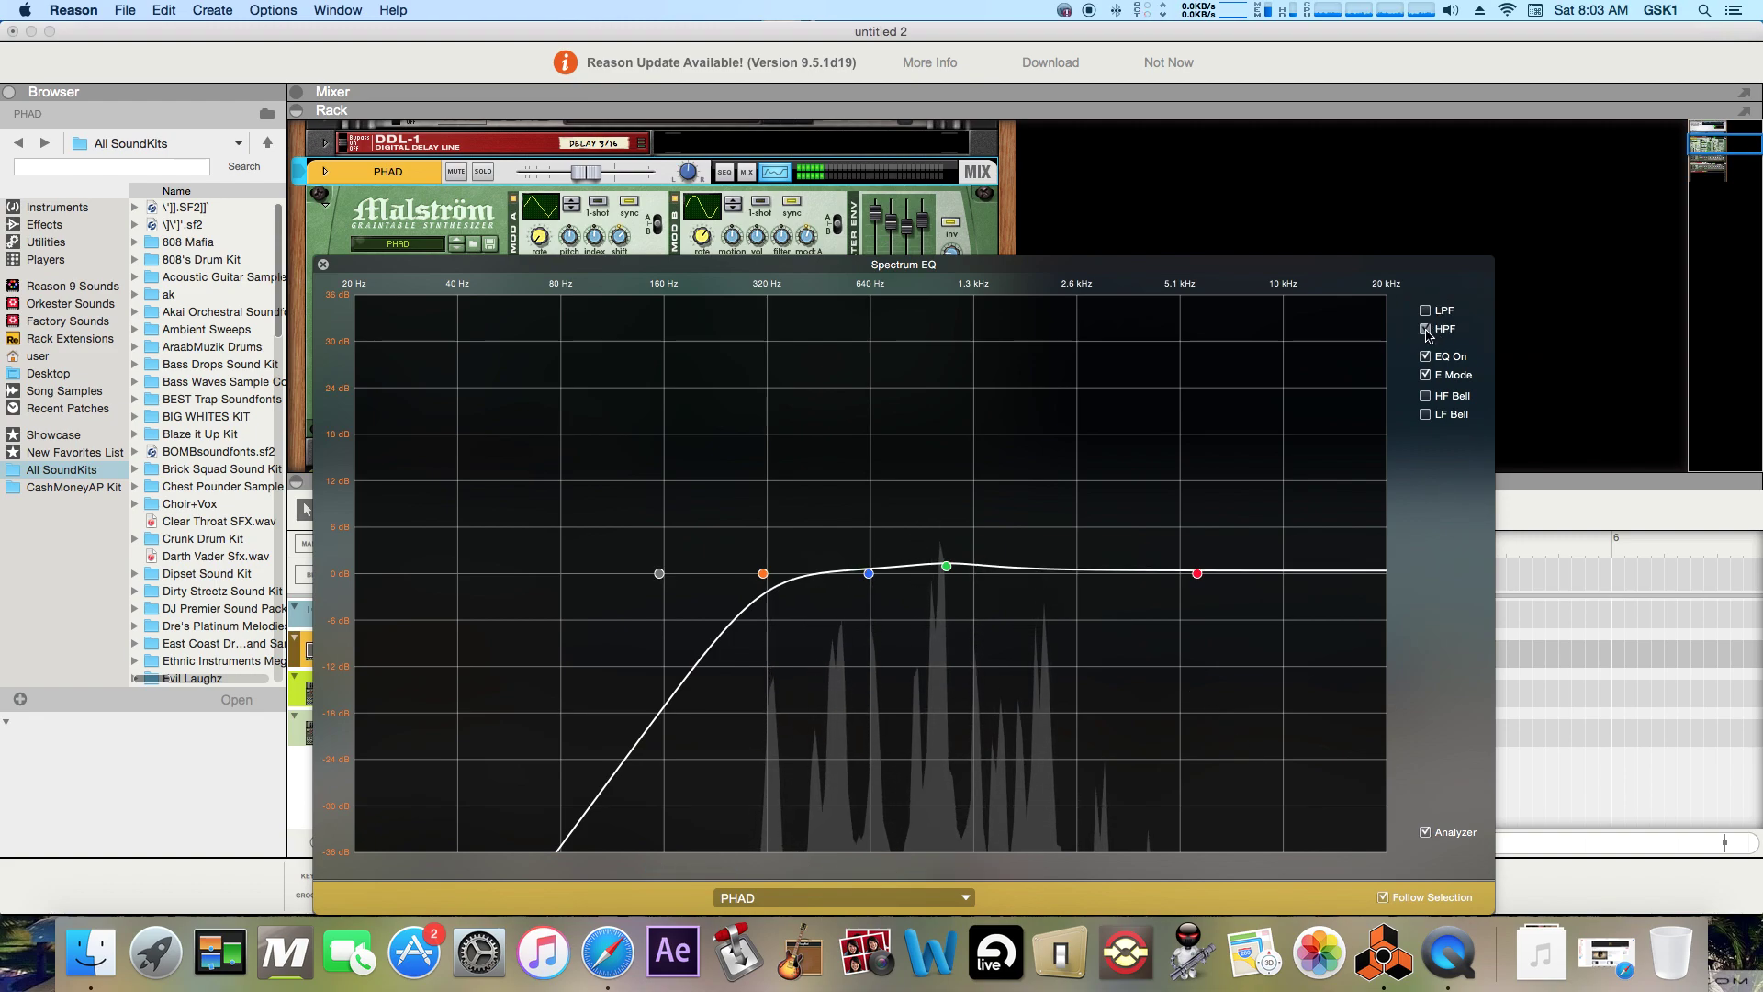
click(1426, 357)
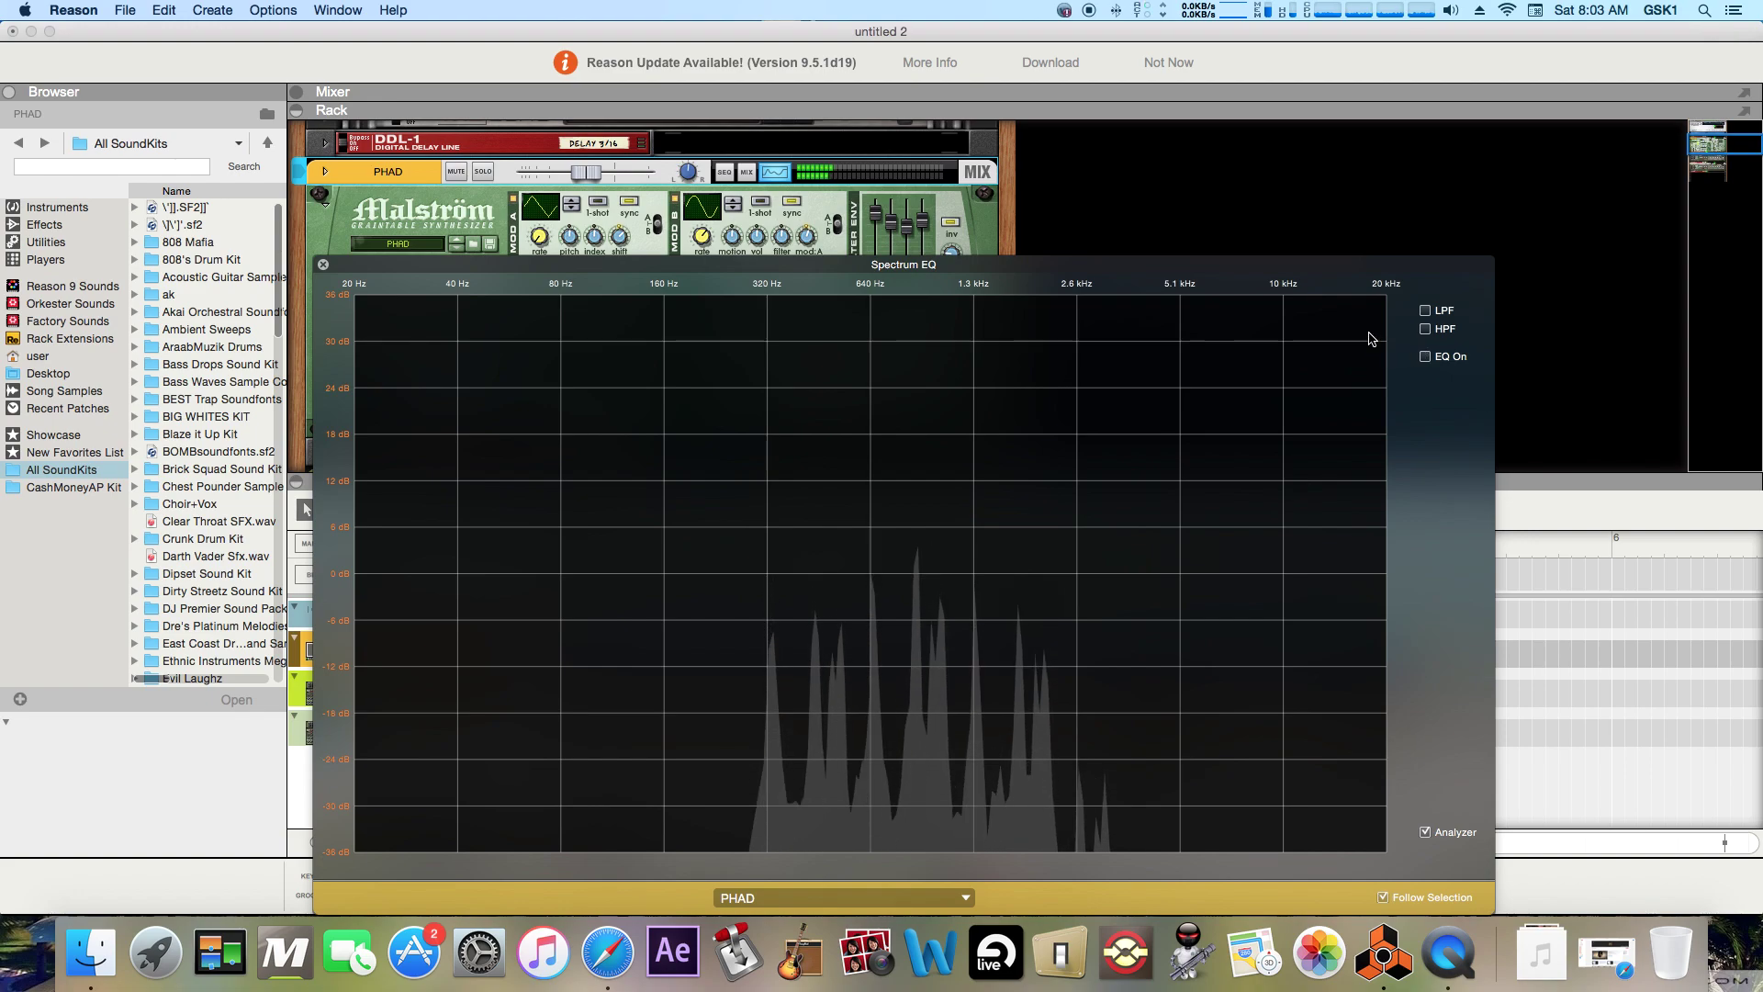
click(1425, 311)
click(1425, 329)
click(1425, 356)
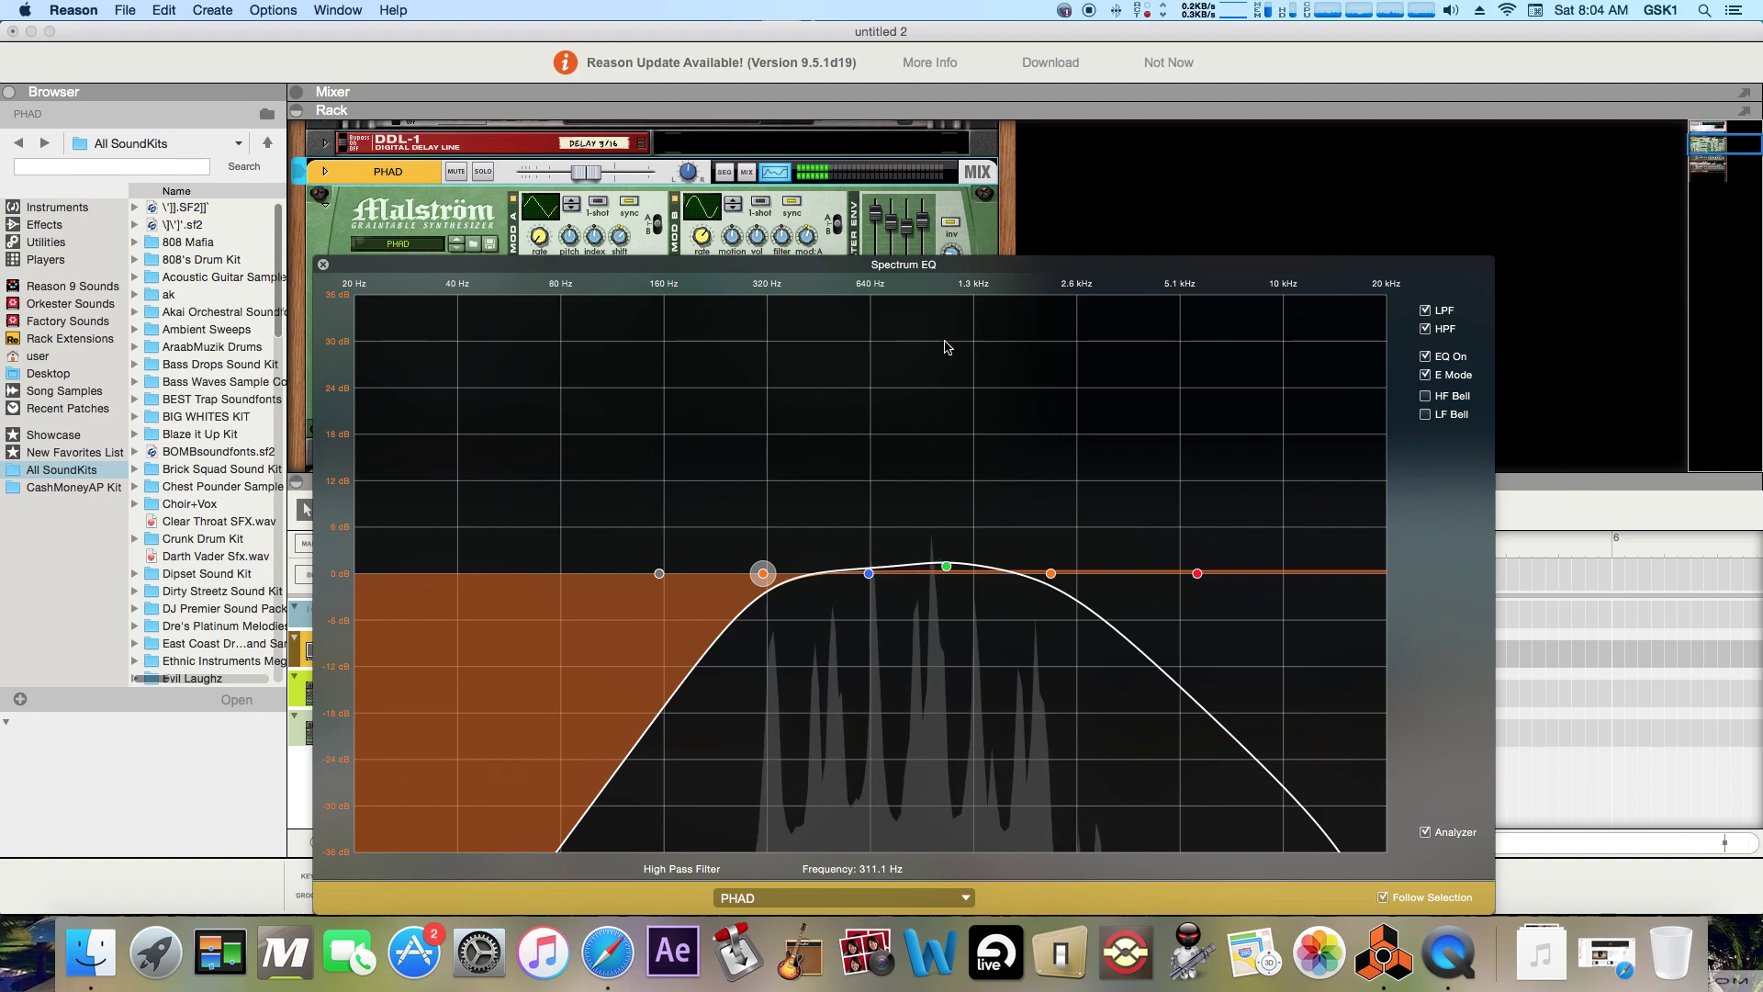
- Close the PHAD channel's EQ, select the Snare track and open its Spectrum EQ
click(322, 265)
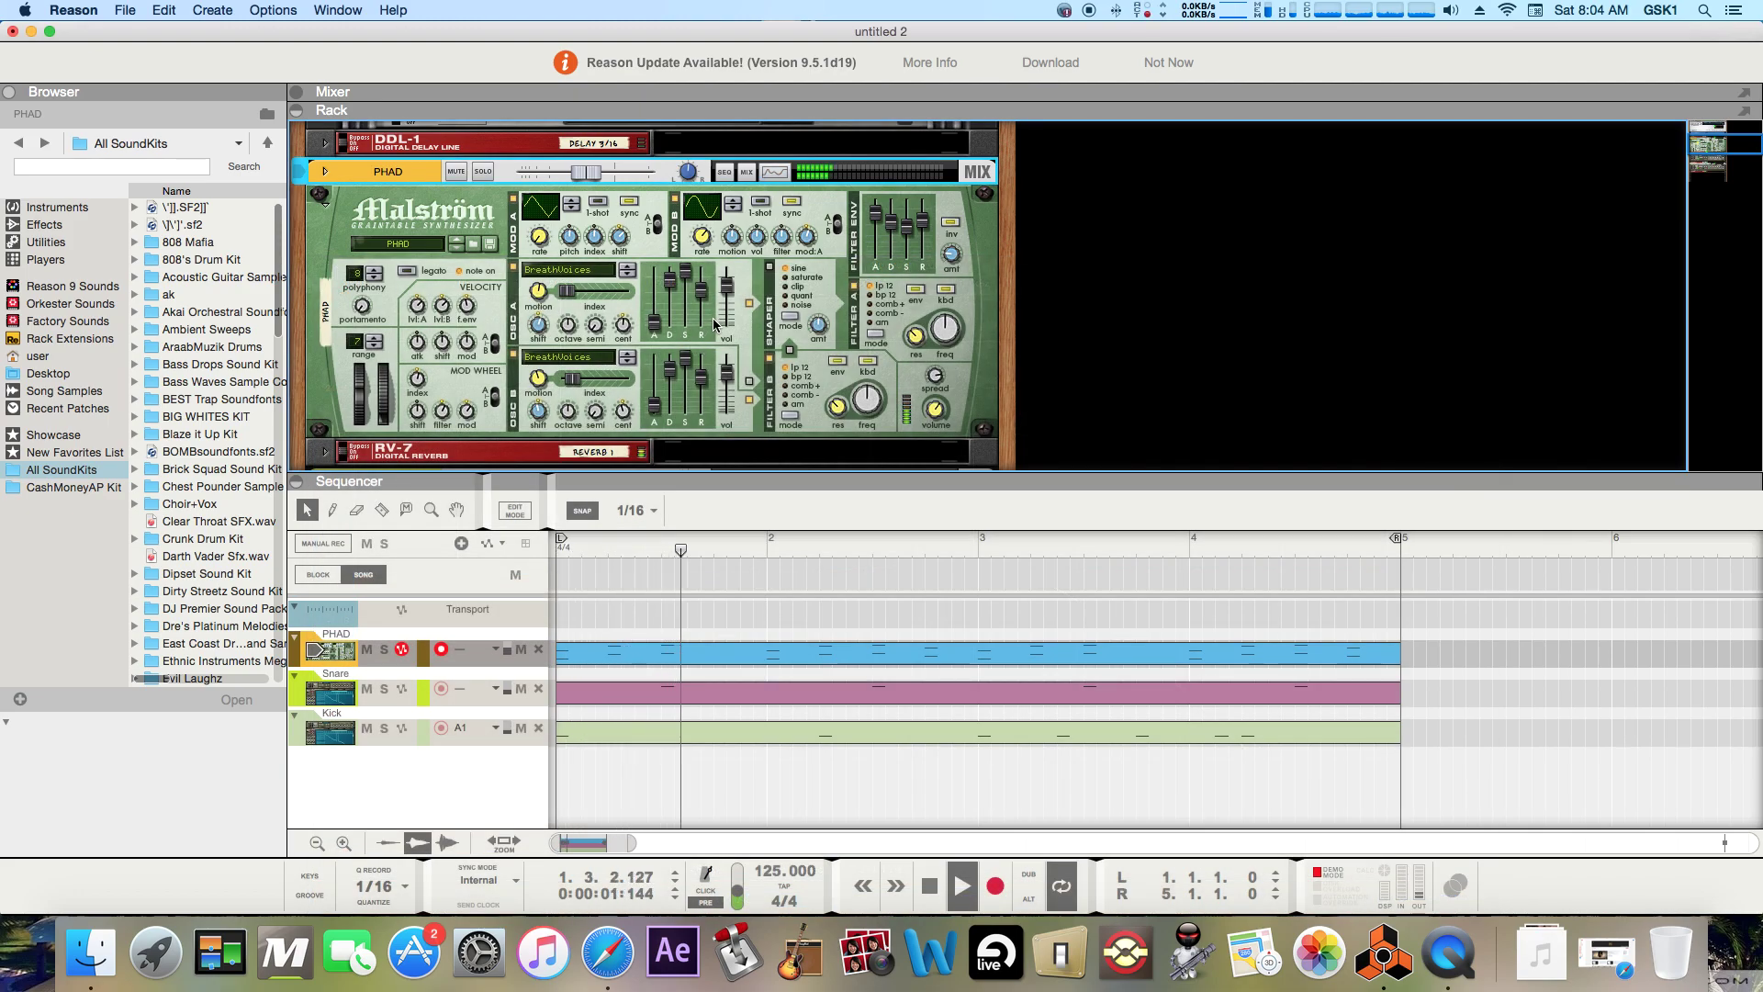
scroll(713, 323, down, 3)
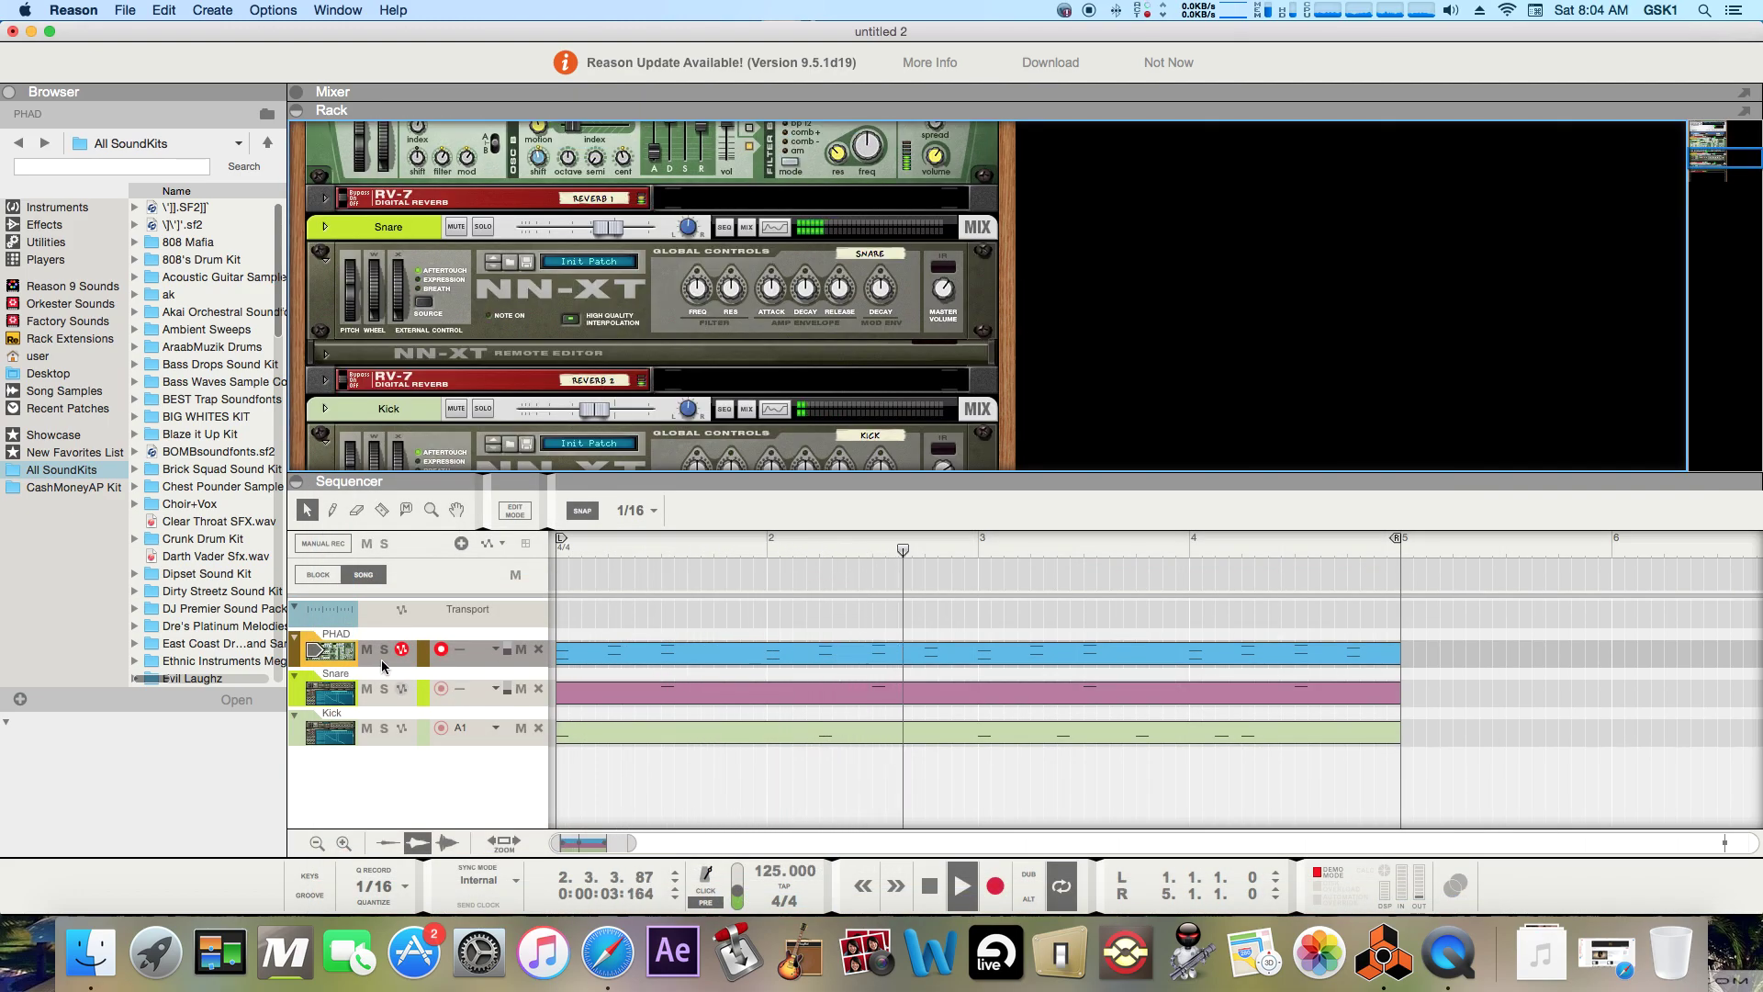
click(375, 702)
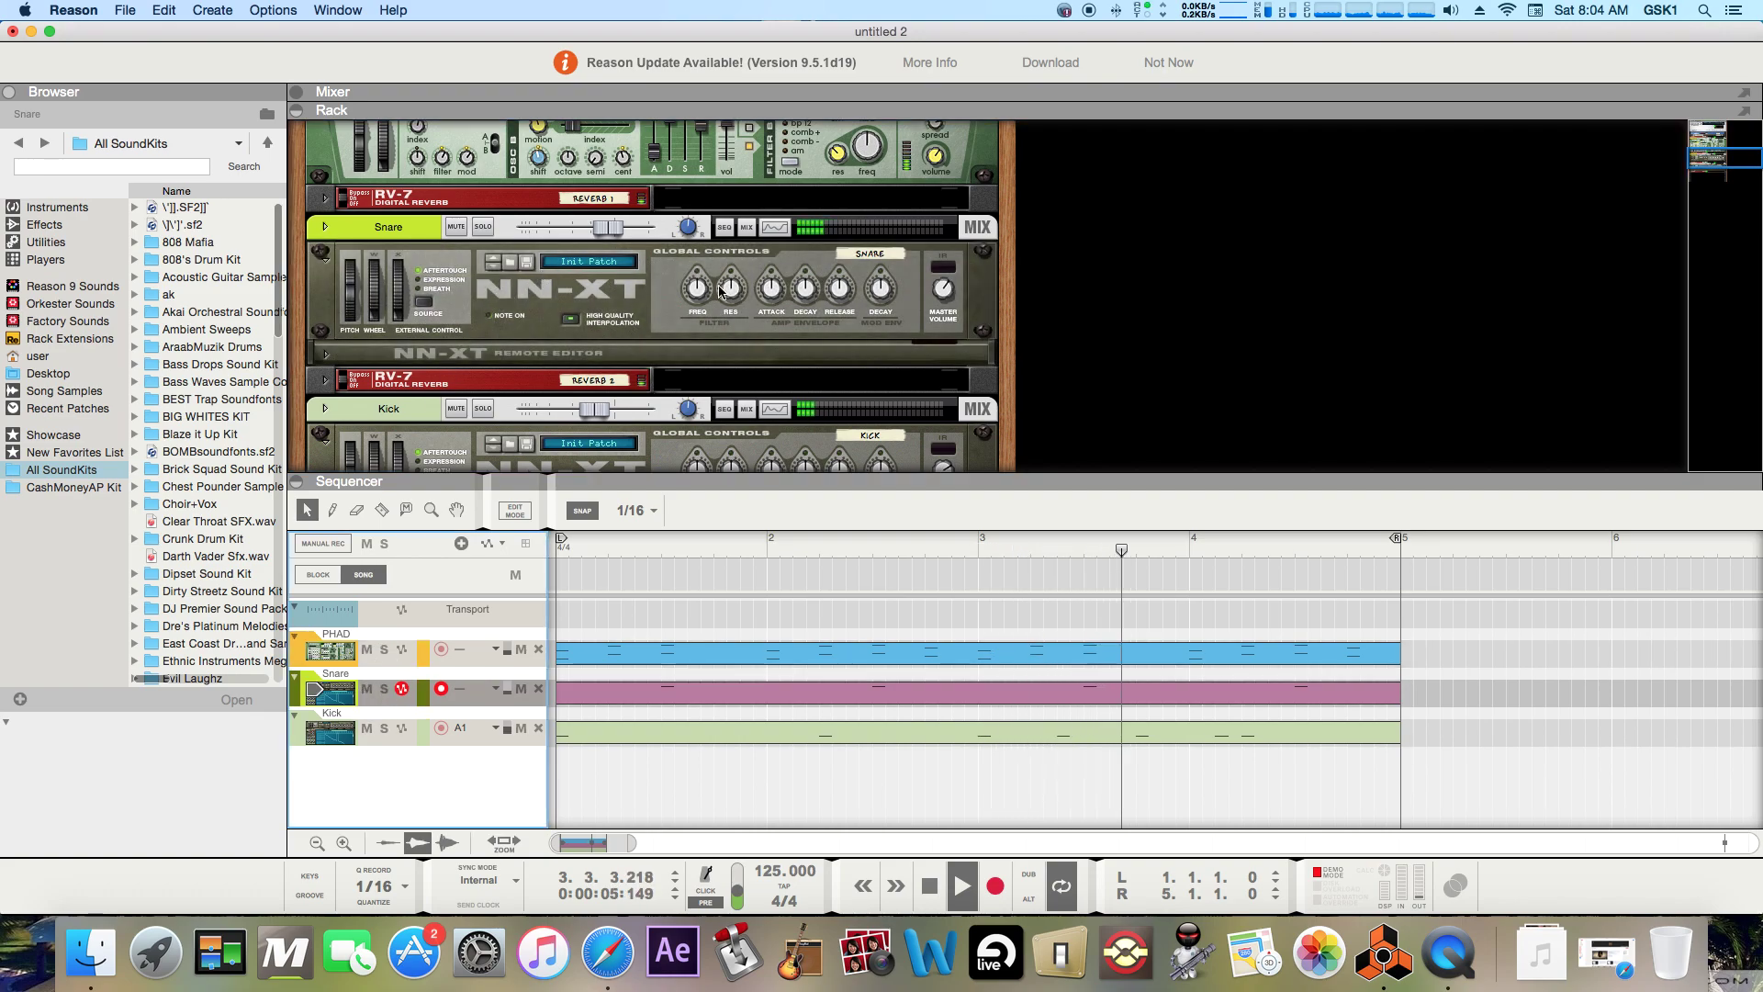
click(776, 229)
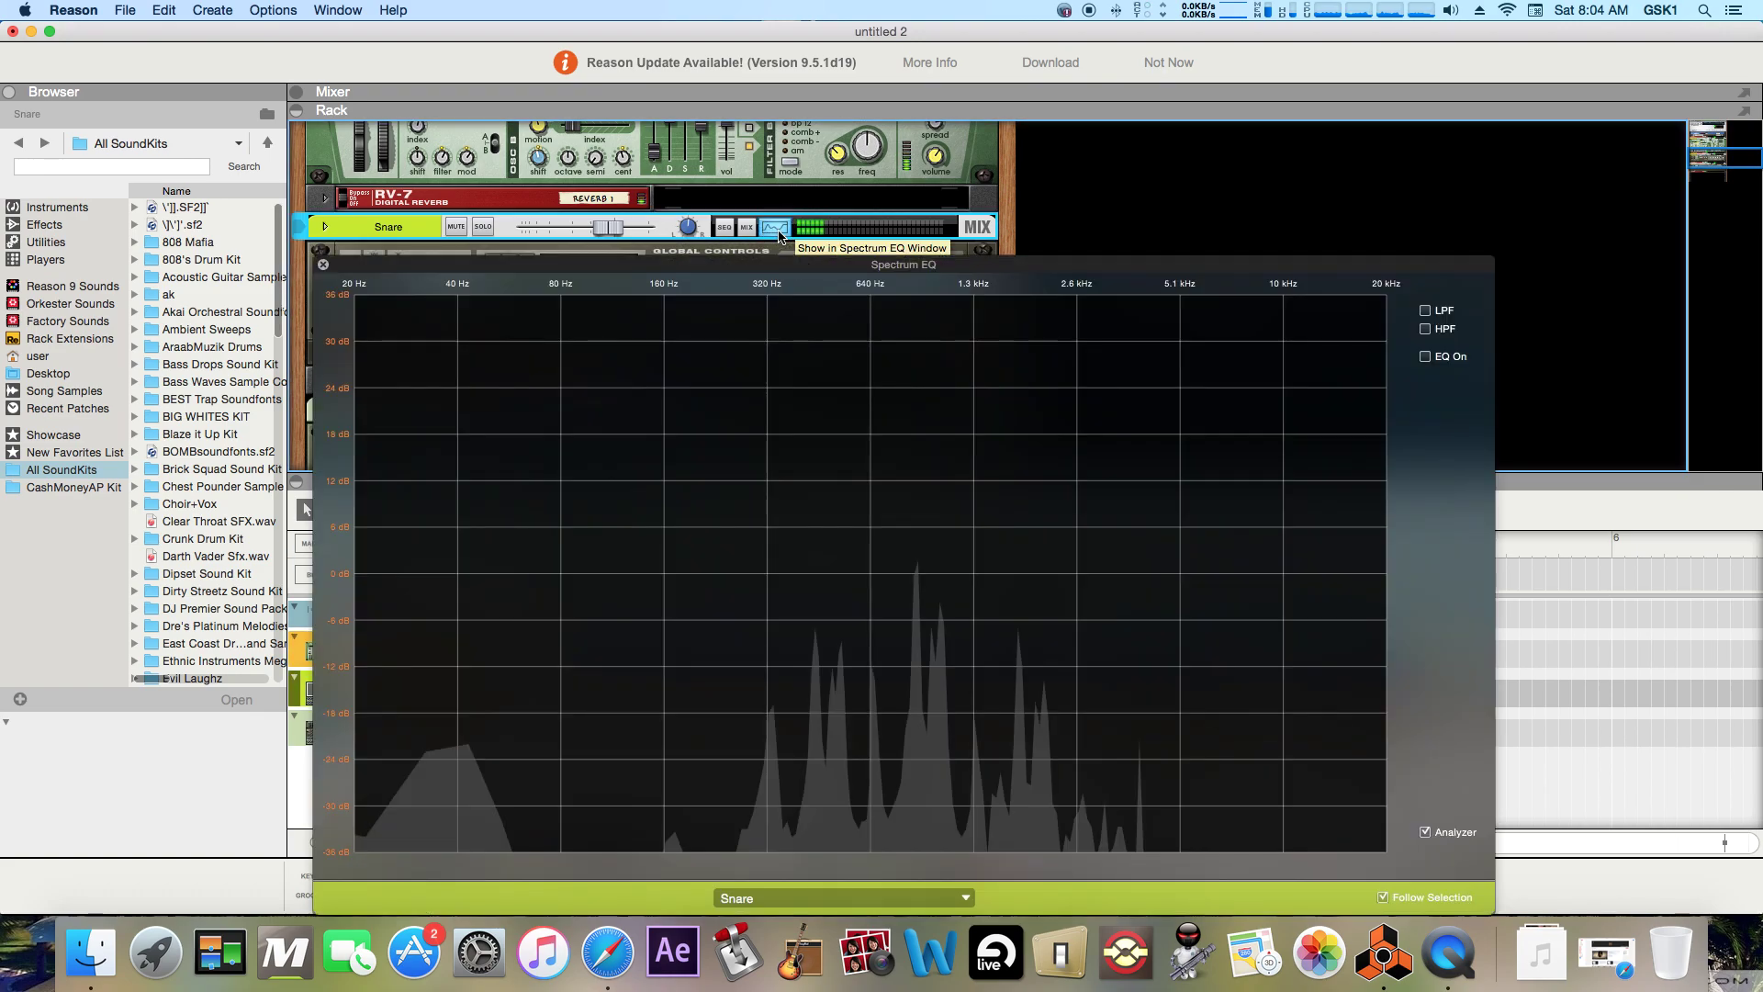
- Enable the low-pass filter on the Snare channel and set its frequency to about 5.58 kHz
click(1426, 315)
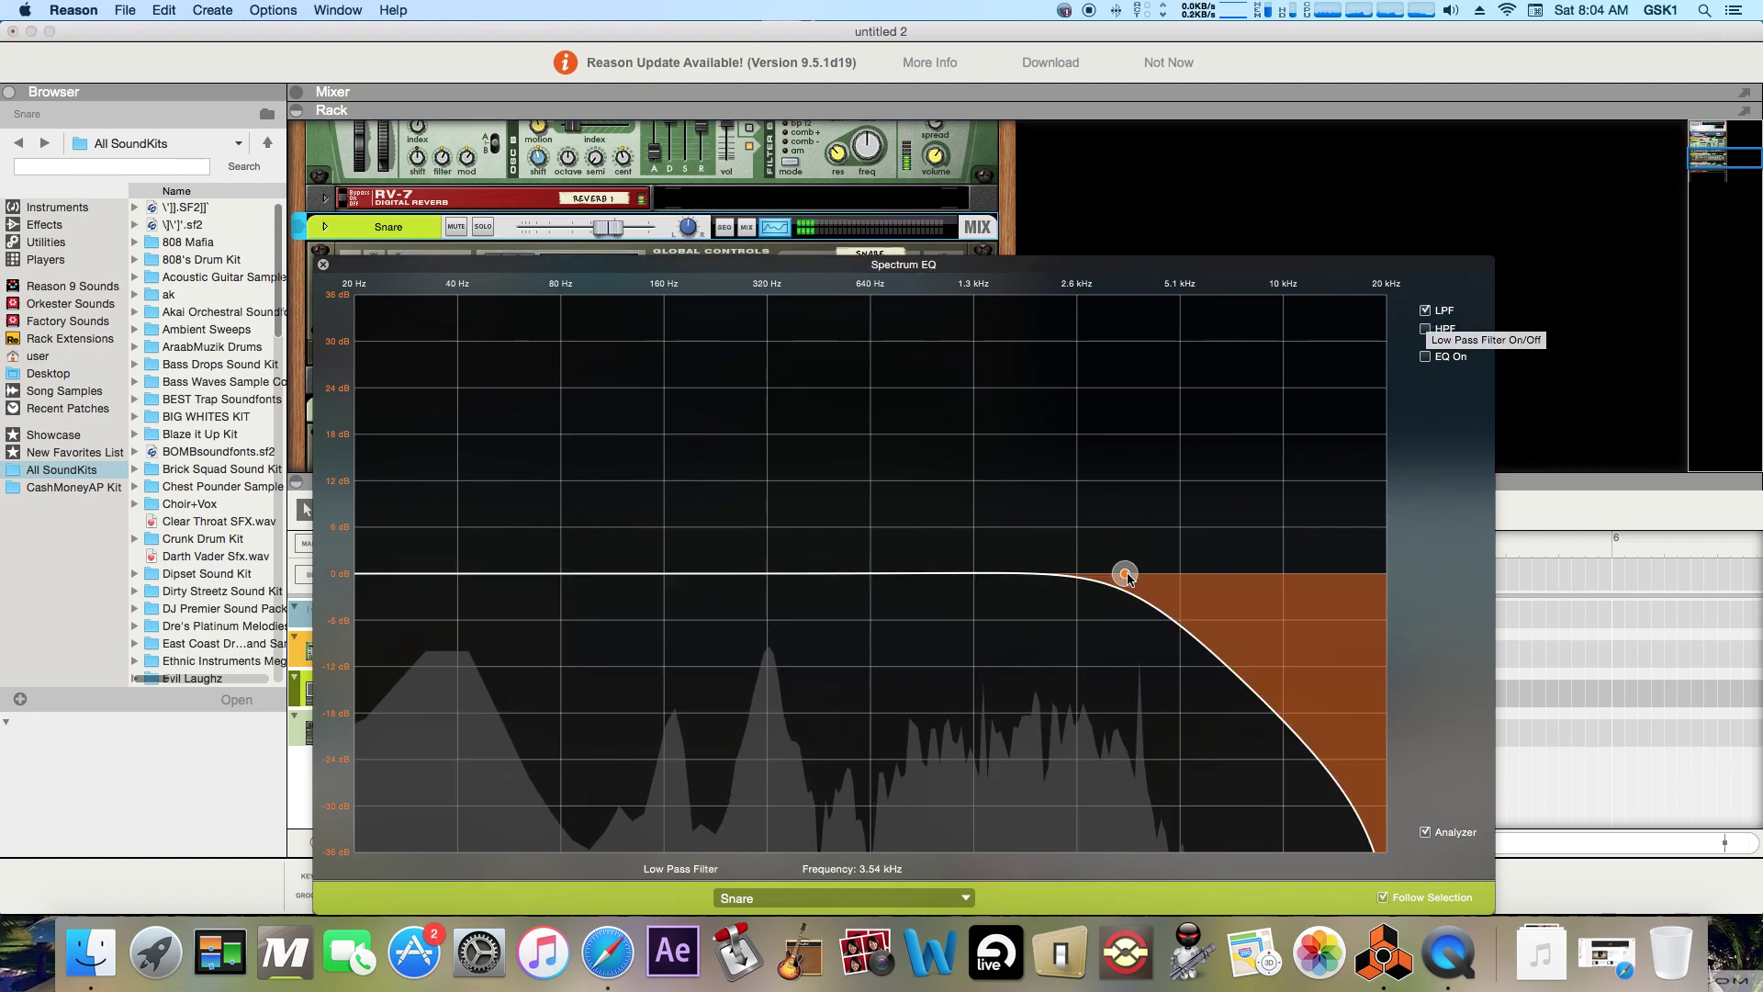
drag(1125, 574, 1195, 591)
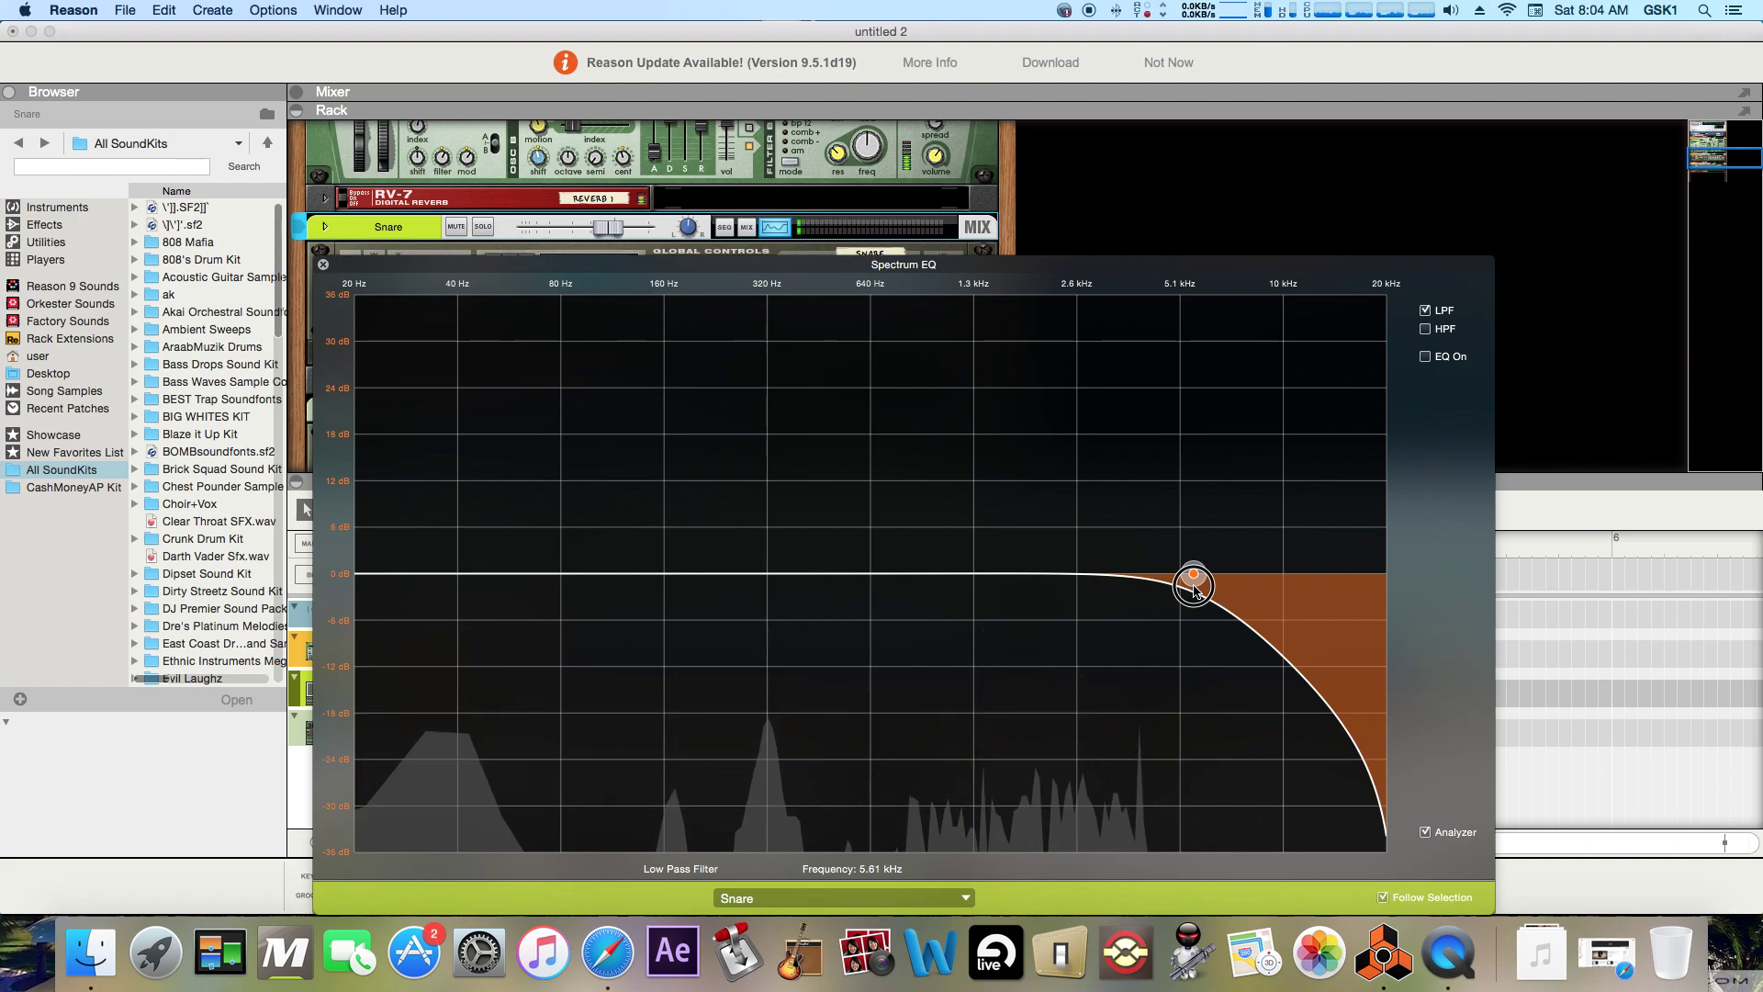
drag(1195, 590, 1193, 591)
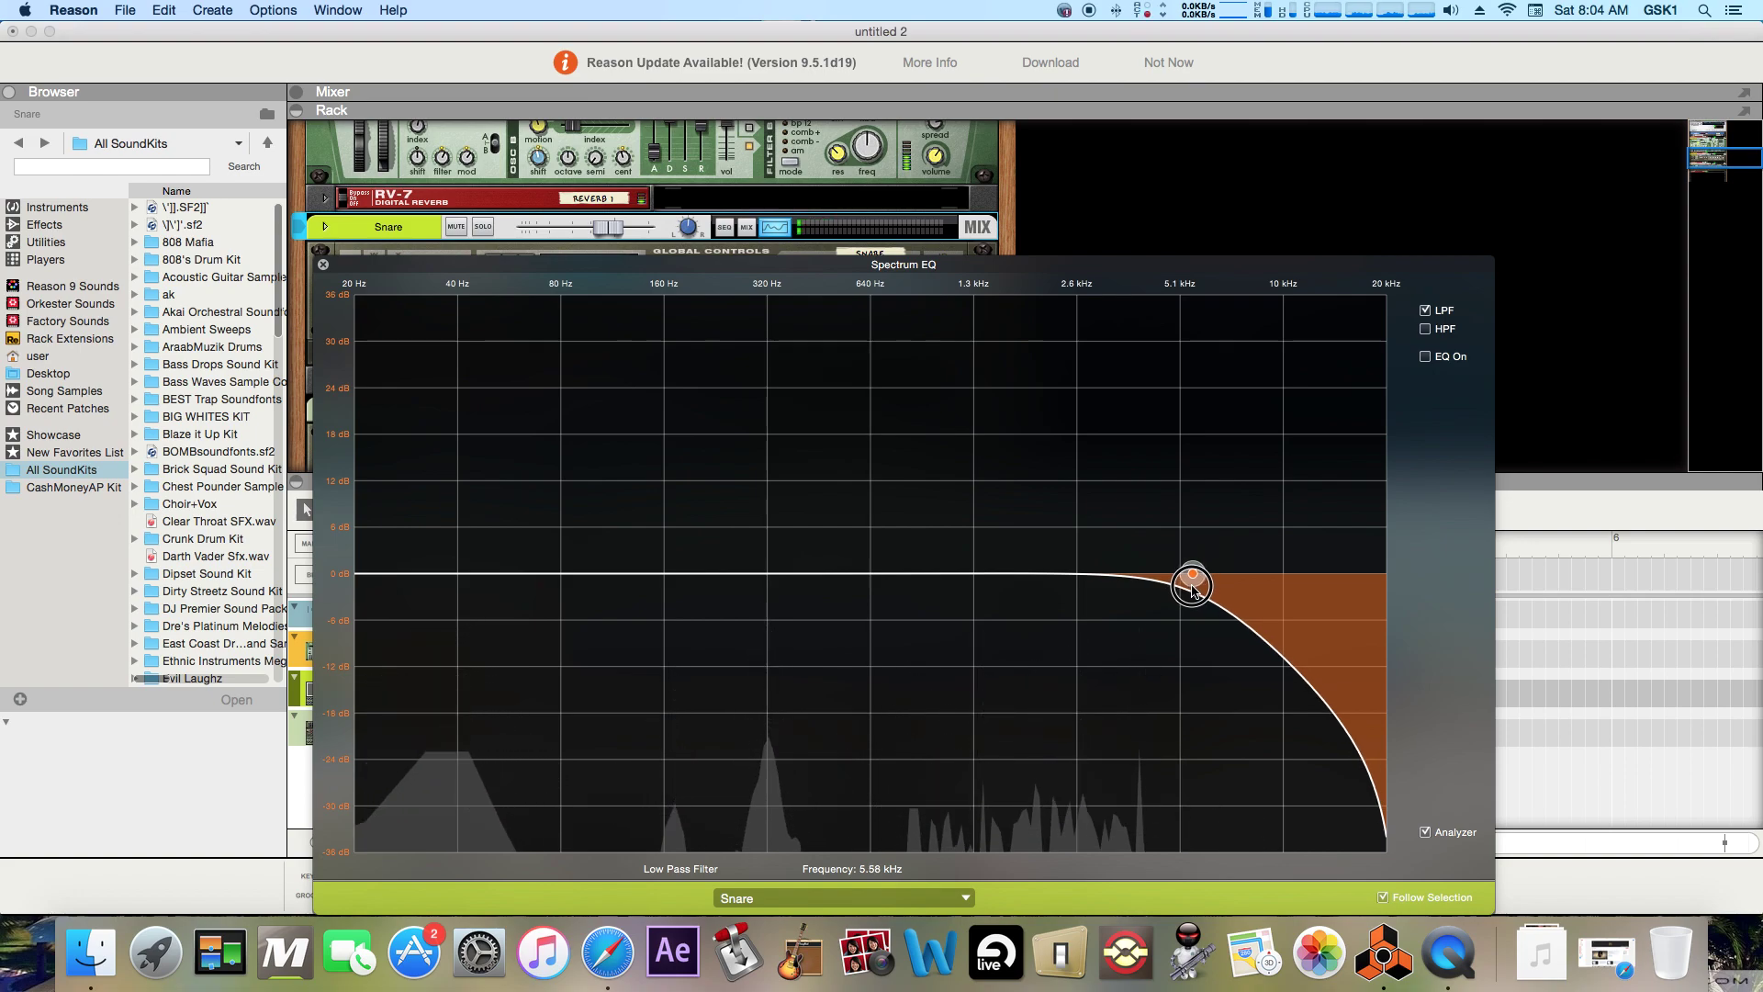
- Enable the high-pass filter on the Snare channel and set its frequency to about 176.5 Hz
click(1428, 331)
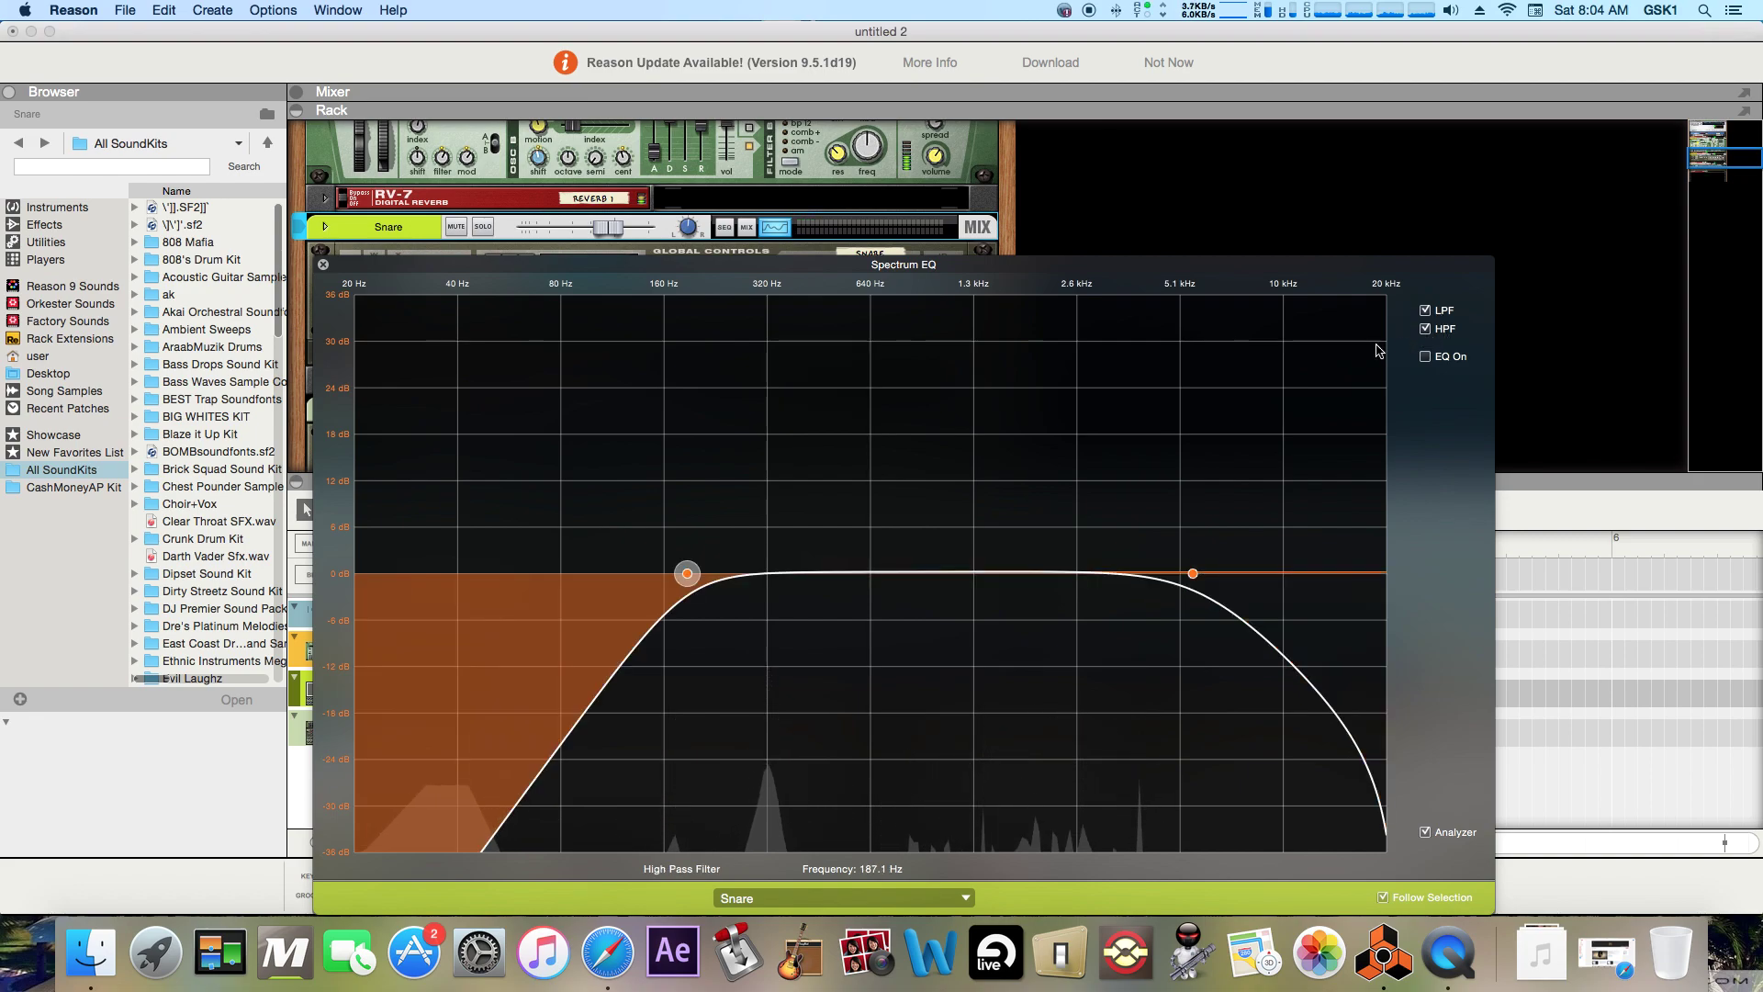
drag(690, 581, 715, 607)
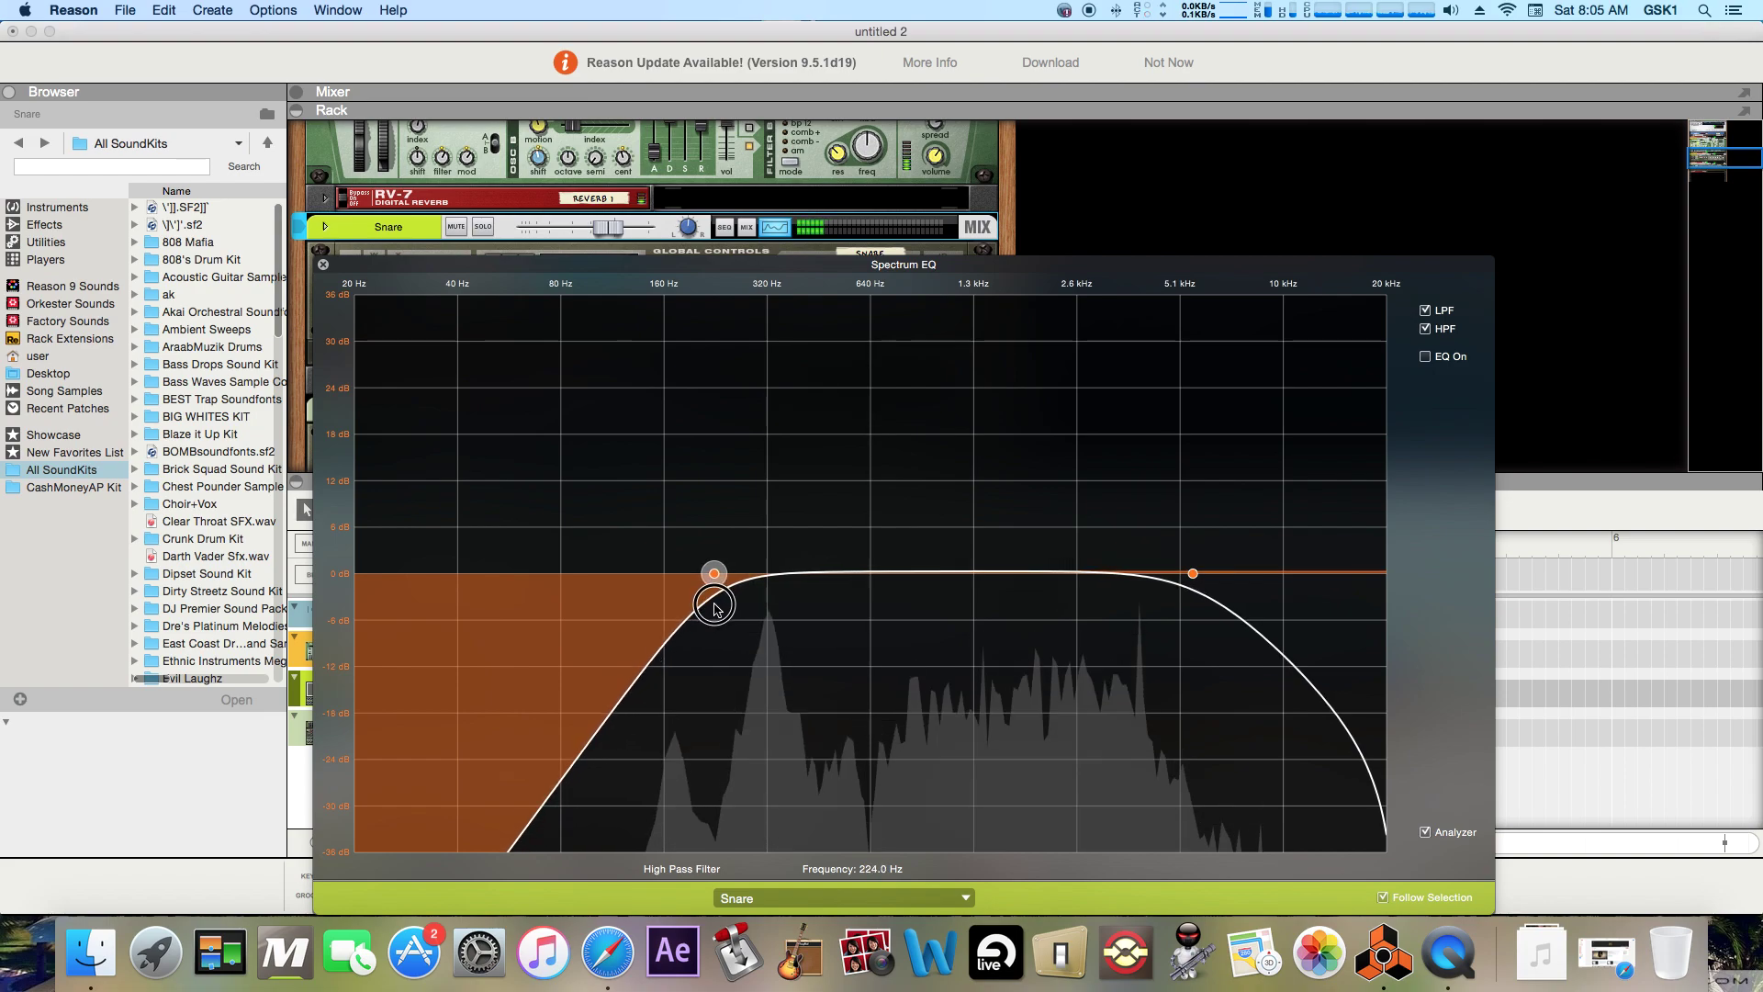
mouse_move(715, 607)
mouse_down()
mouse_move(755, 607)
mouse_move(682, 613)
mouse_up()
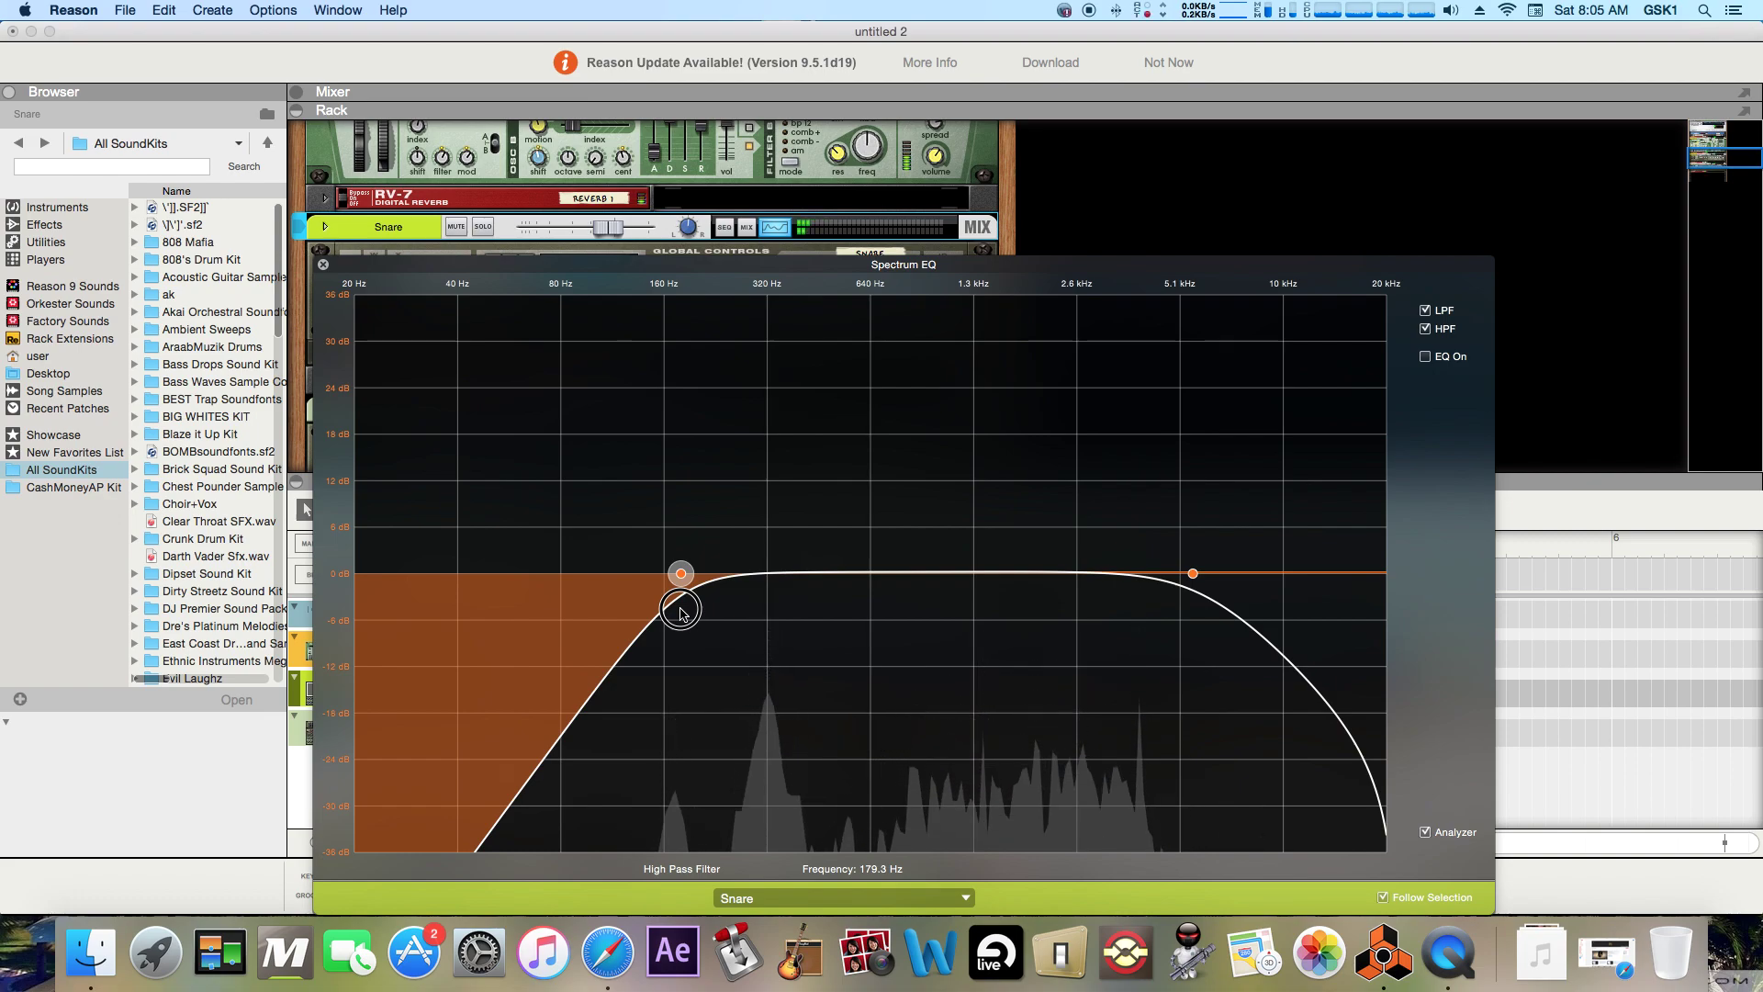
drag(682, 613, 680, 614)
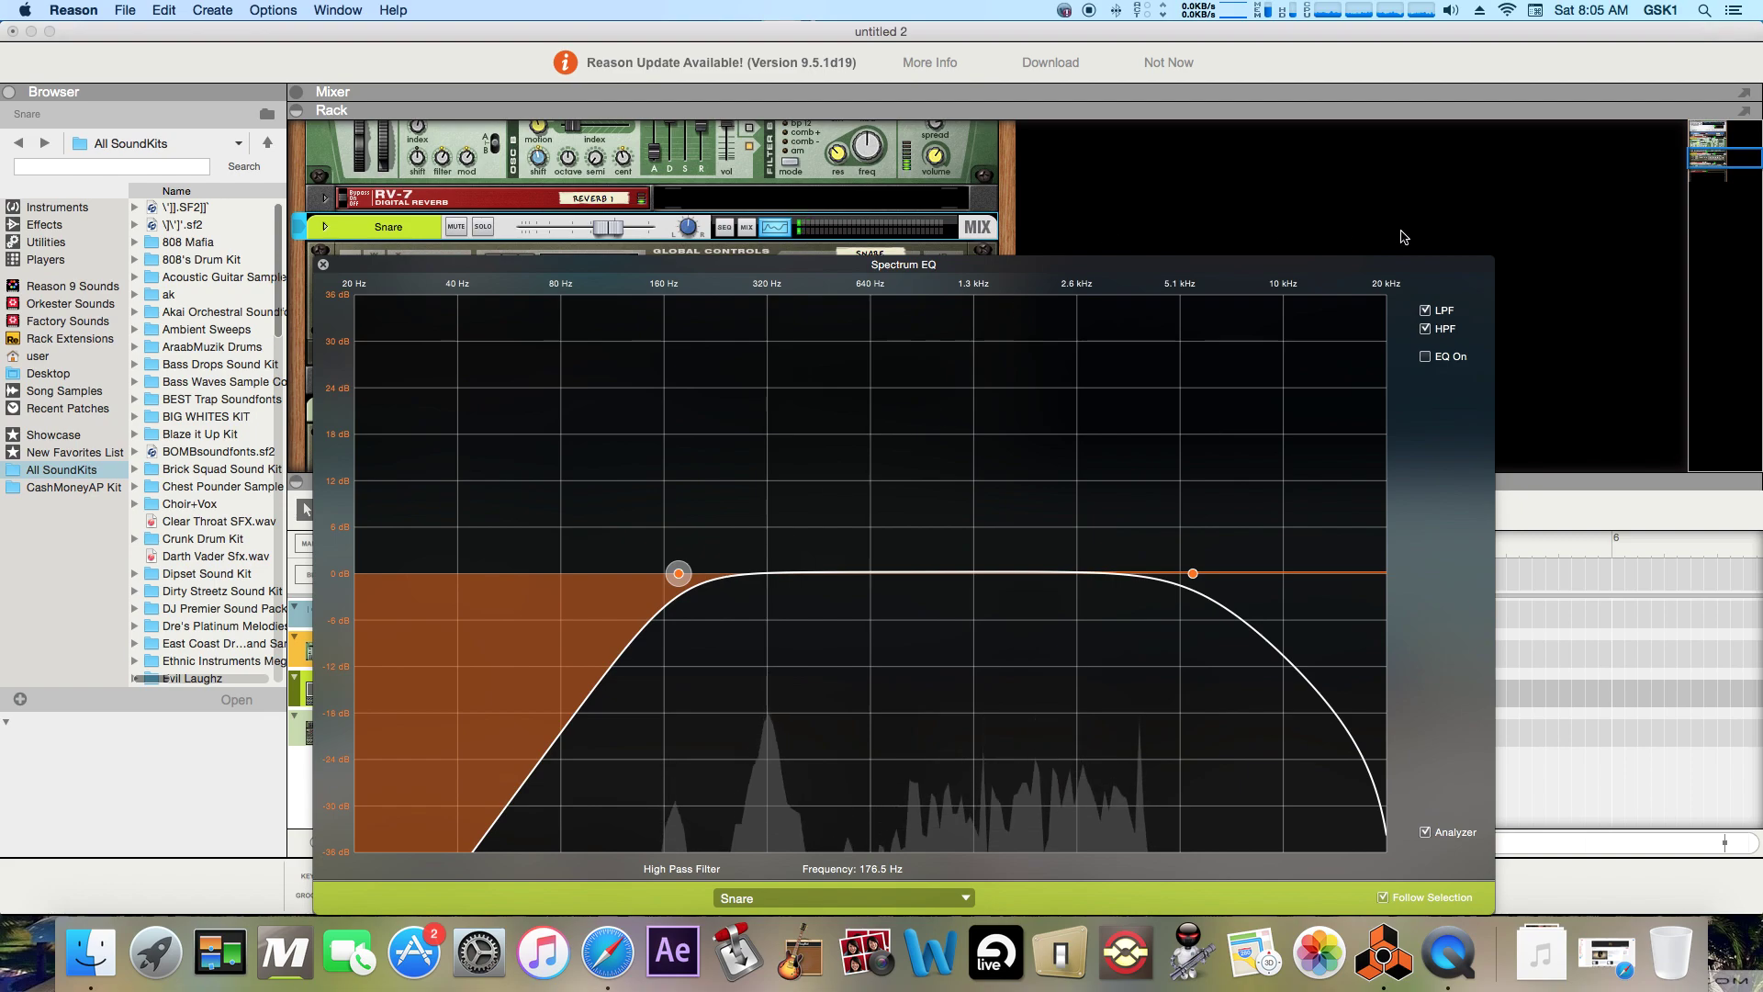
- Switch on the Snare channel's EQ with E Mode and boost the high-mid band by about 0.95 dB at 2.54 kHz
click(1426, 356)
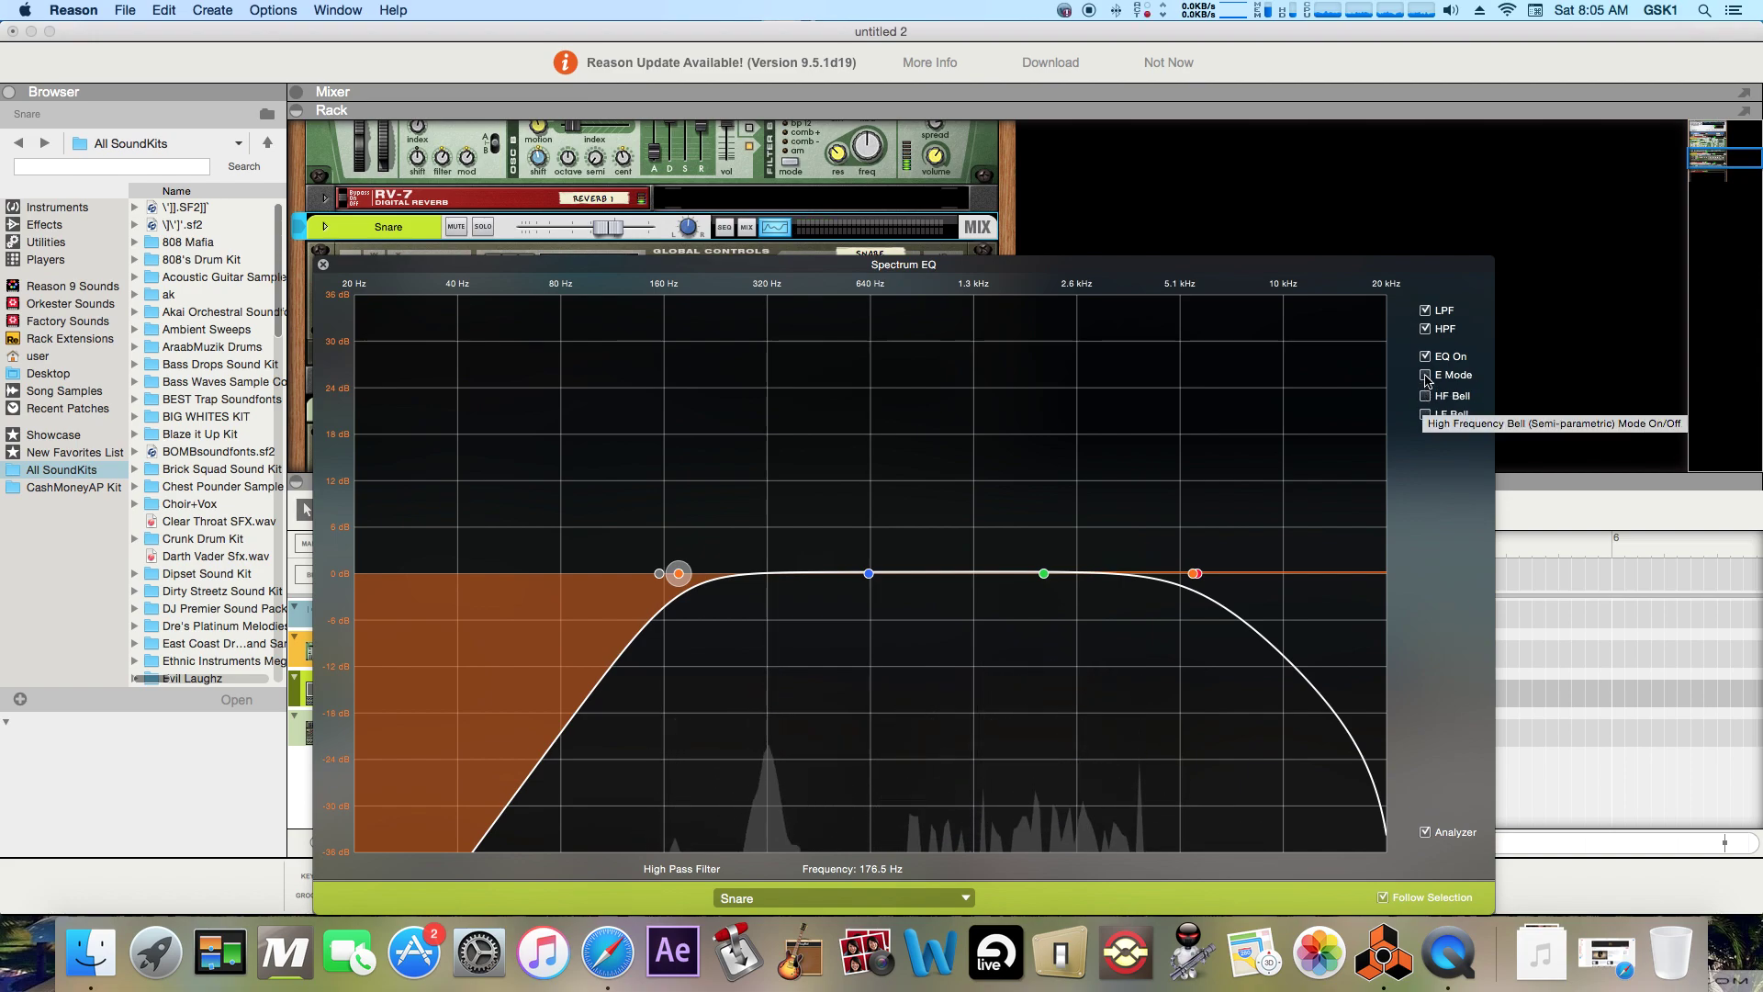
click(1424, 376)
click(1045, 574)
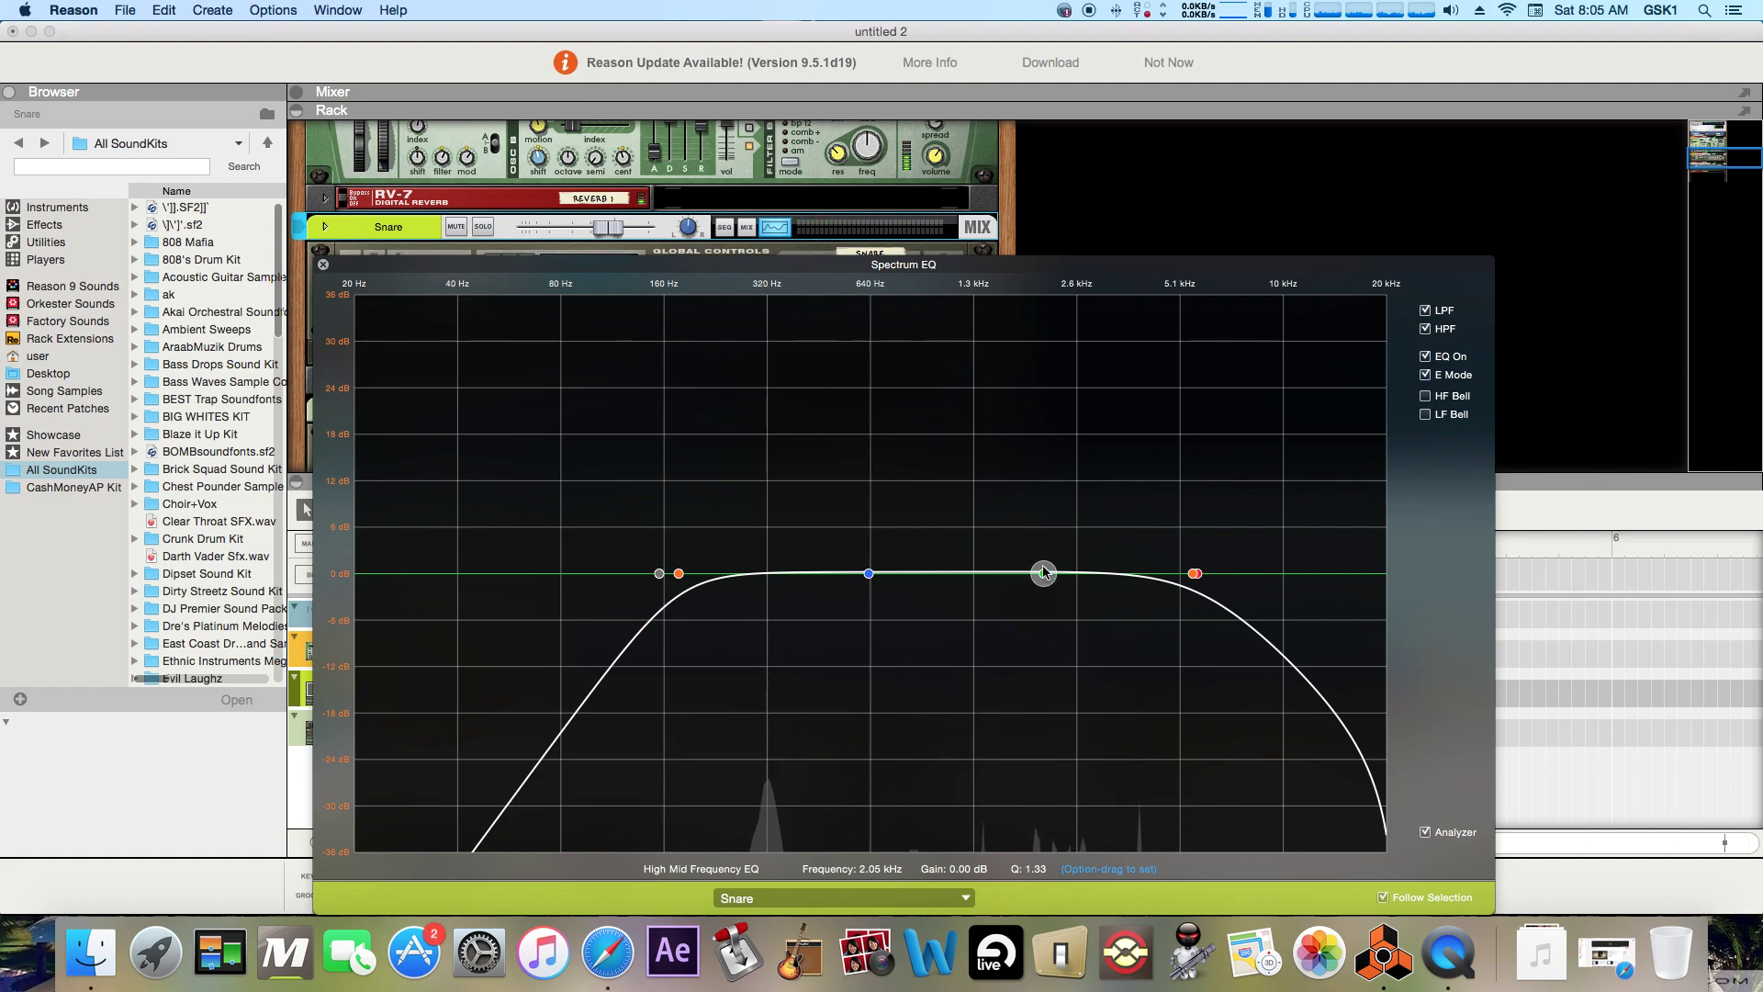
click(1044, 573)
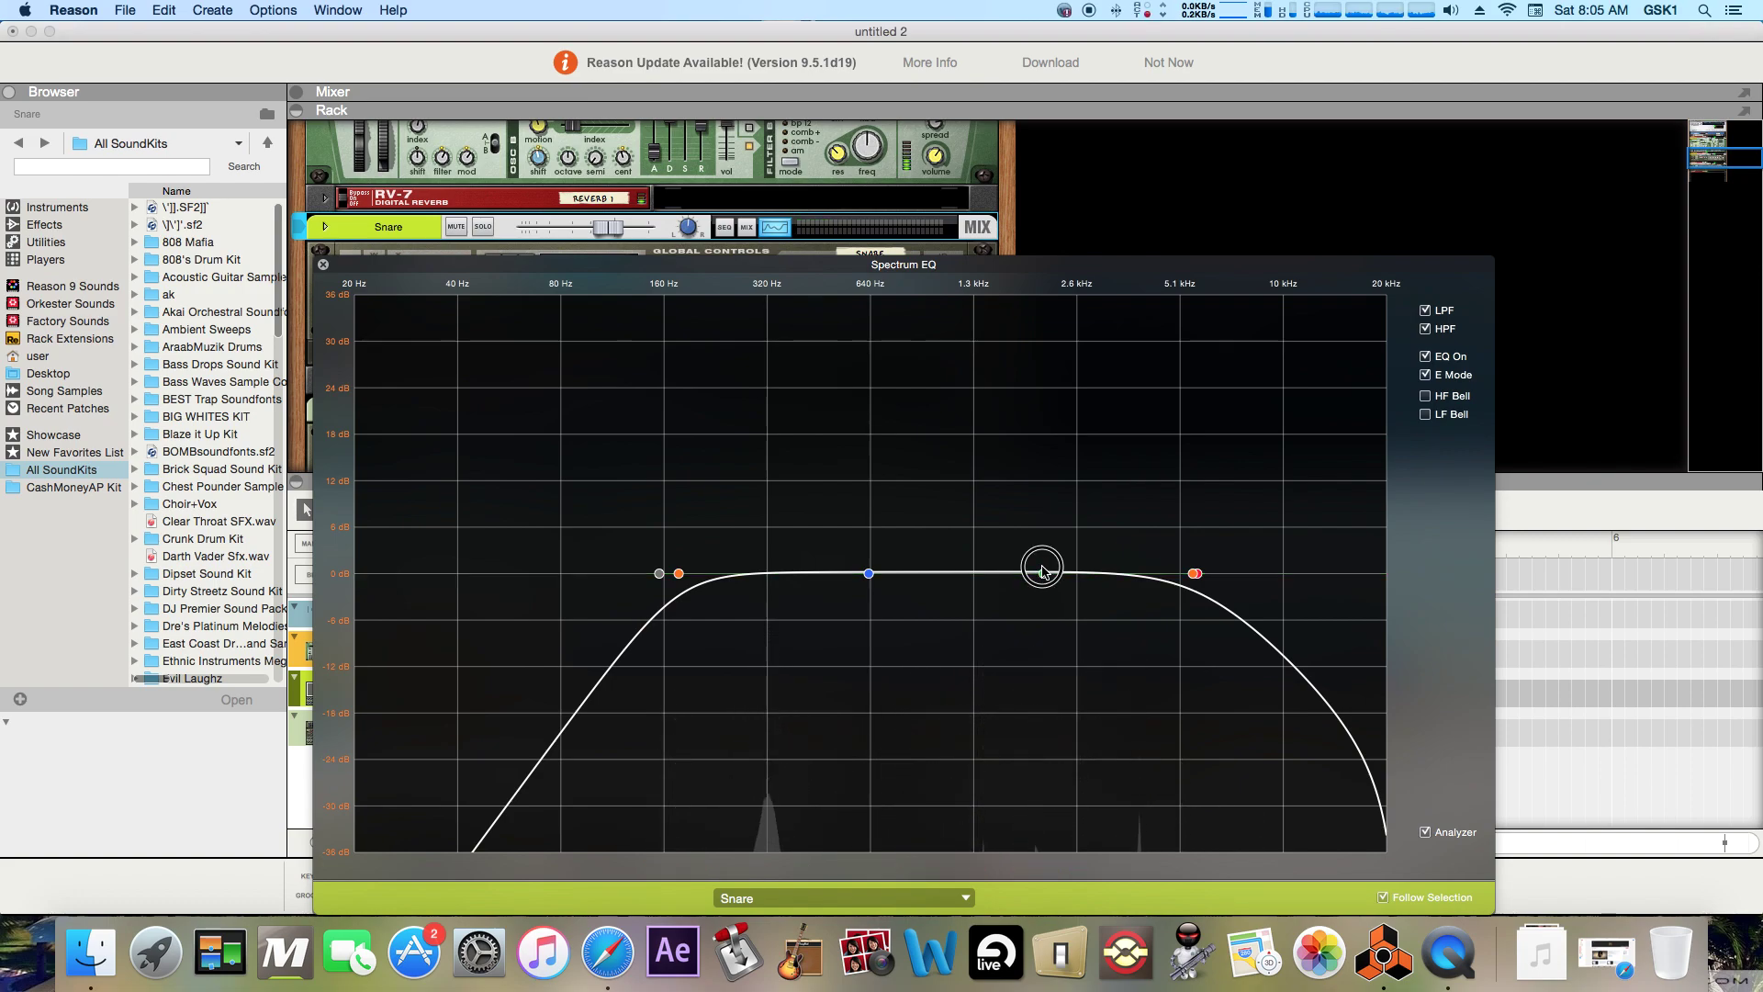
click(1045, 573)
drag(1045, 573, 1060, 563)
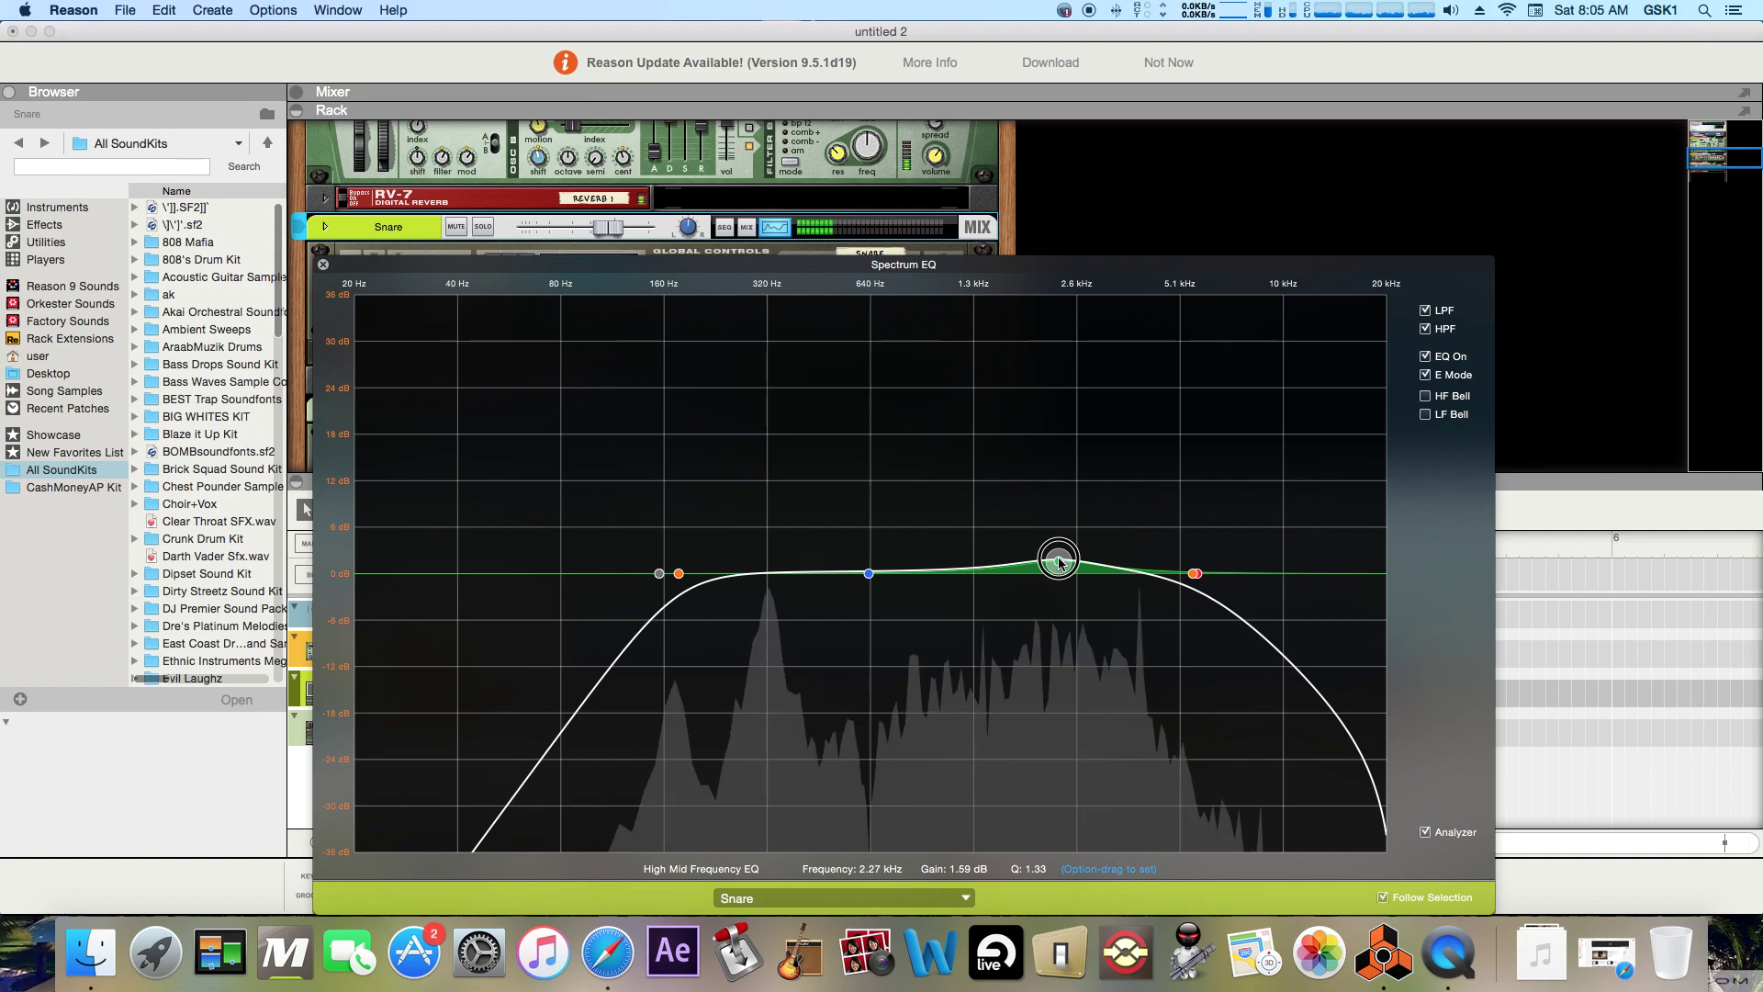
drag(1059, 562, 1066, 564)
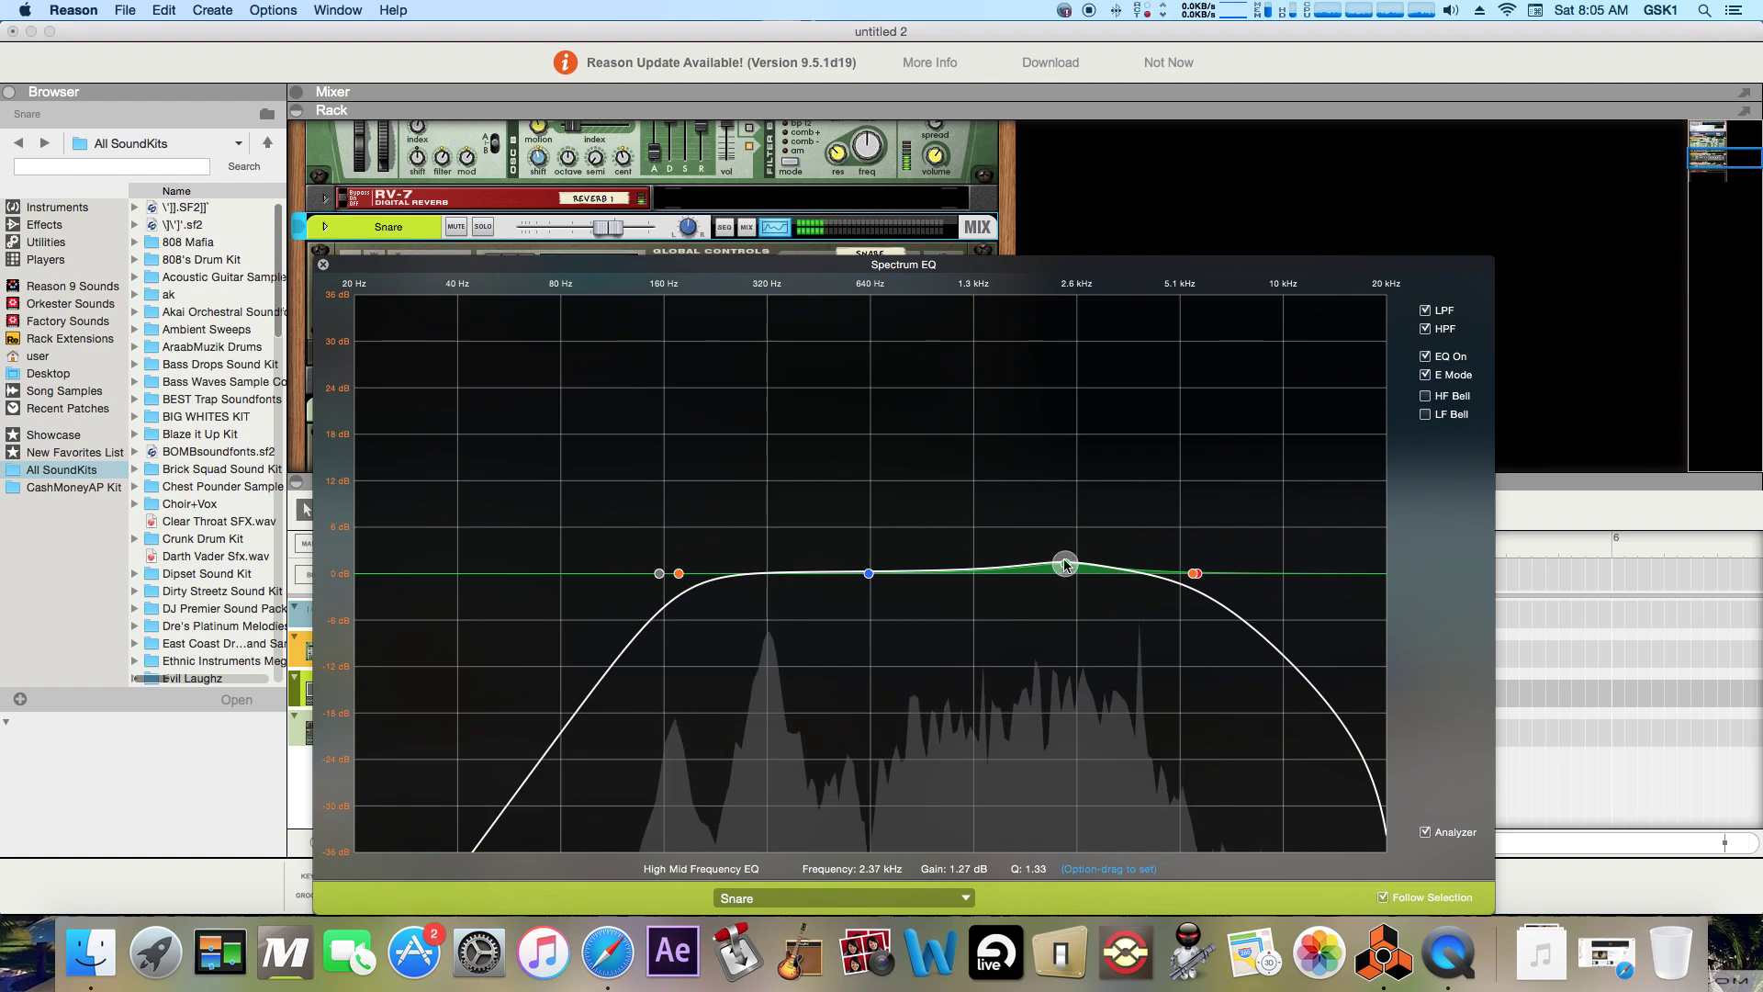
drag(1065, 565, 1066, 568)
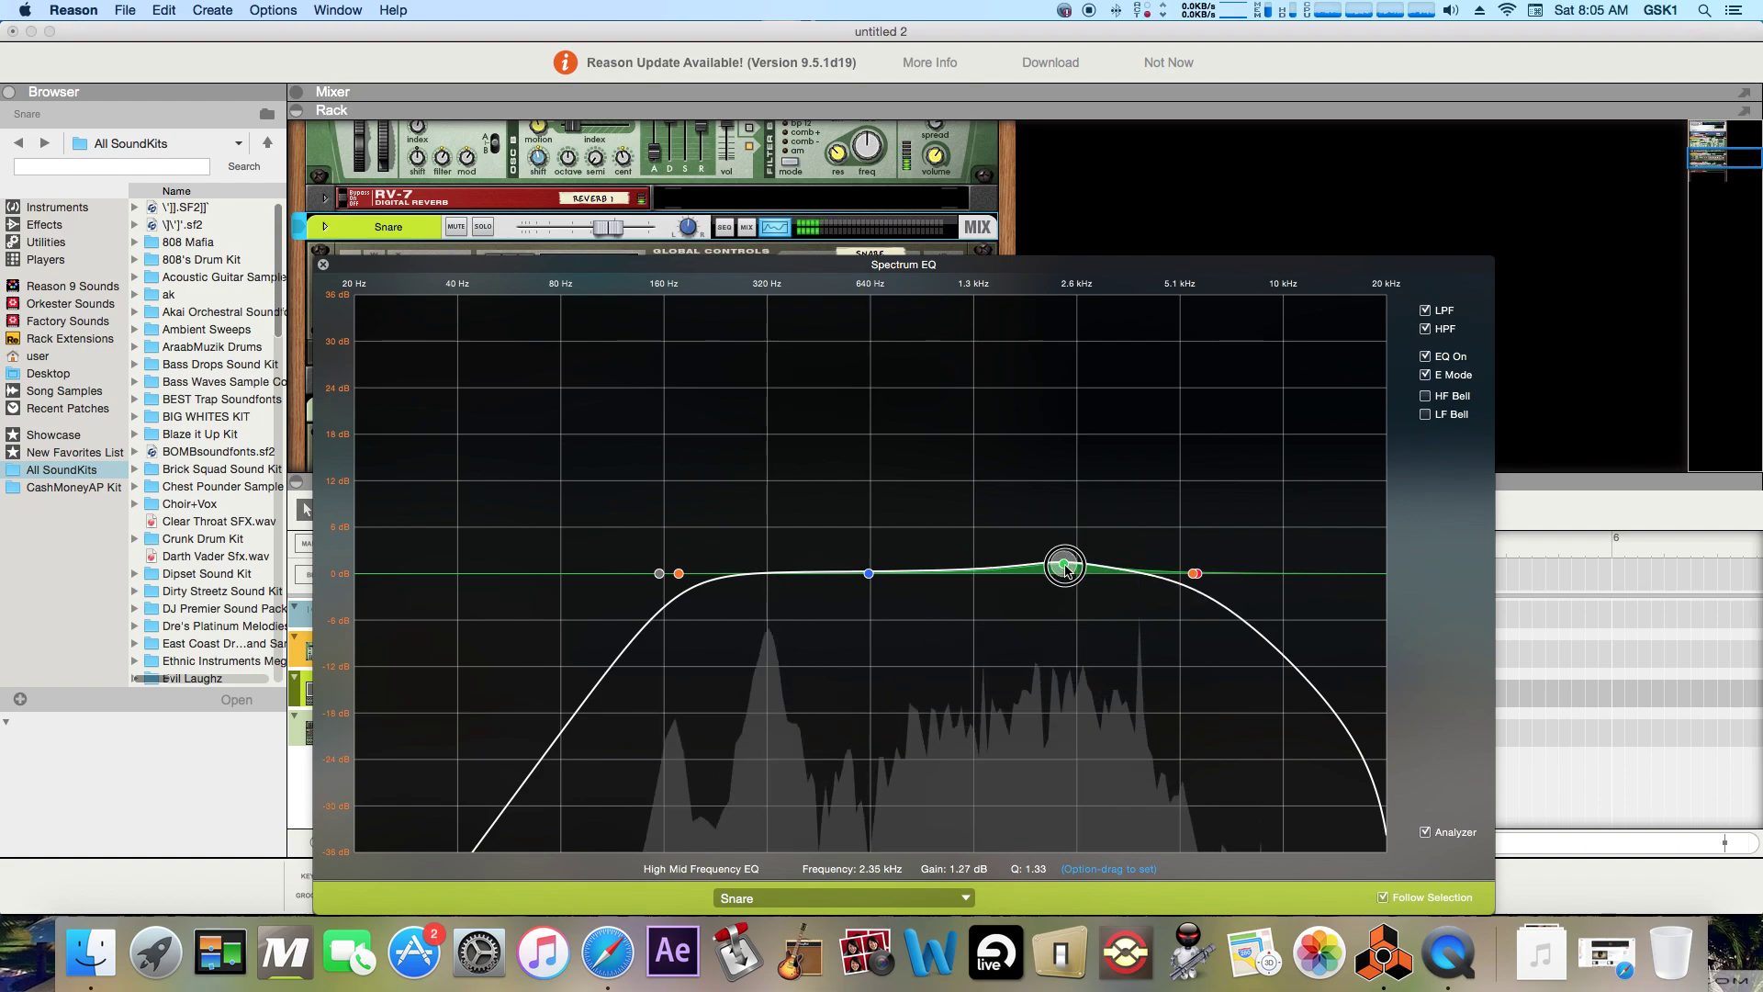
mouse_move(1065, 568)
mouse_down()
mouse_move(1159, 522)
mouse_move(1129, 549)
mouse_move(1074, 556)
mouse_move(1081, 576)
mouse_up()
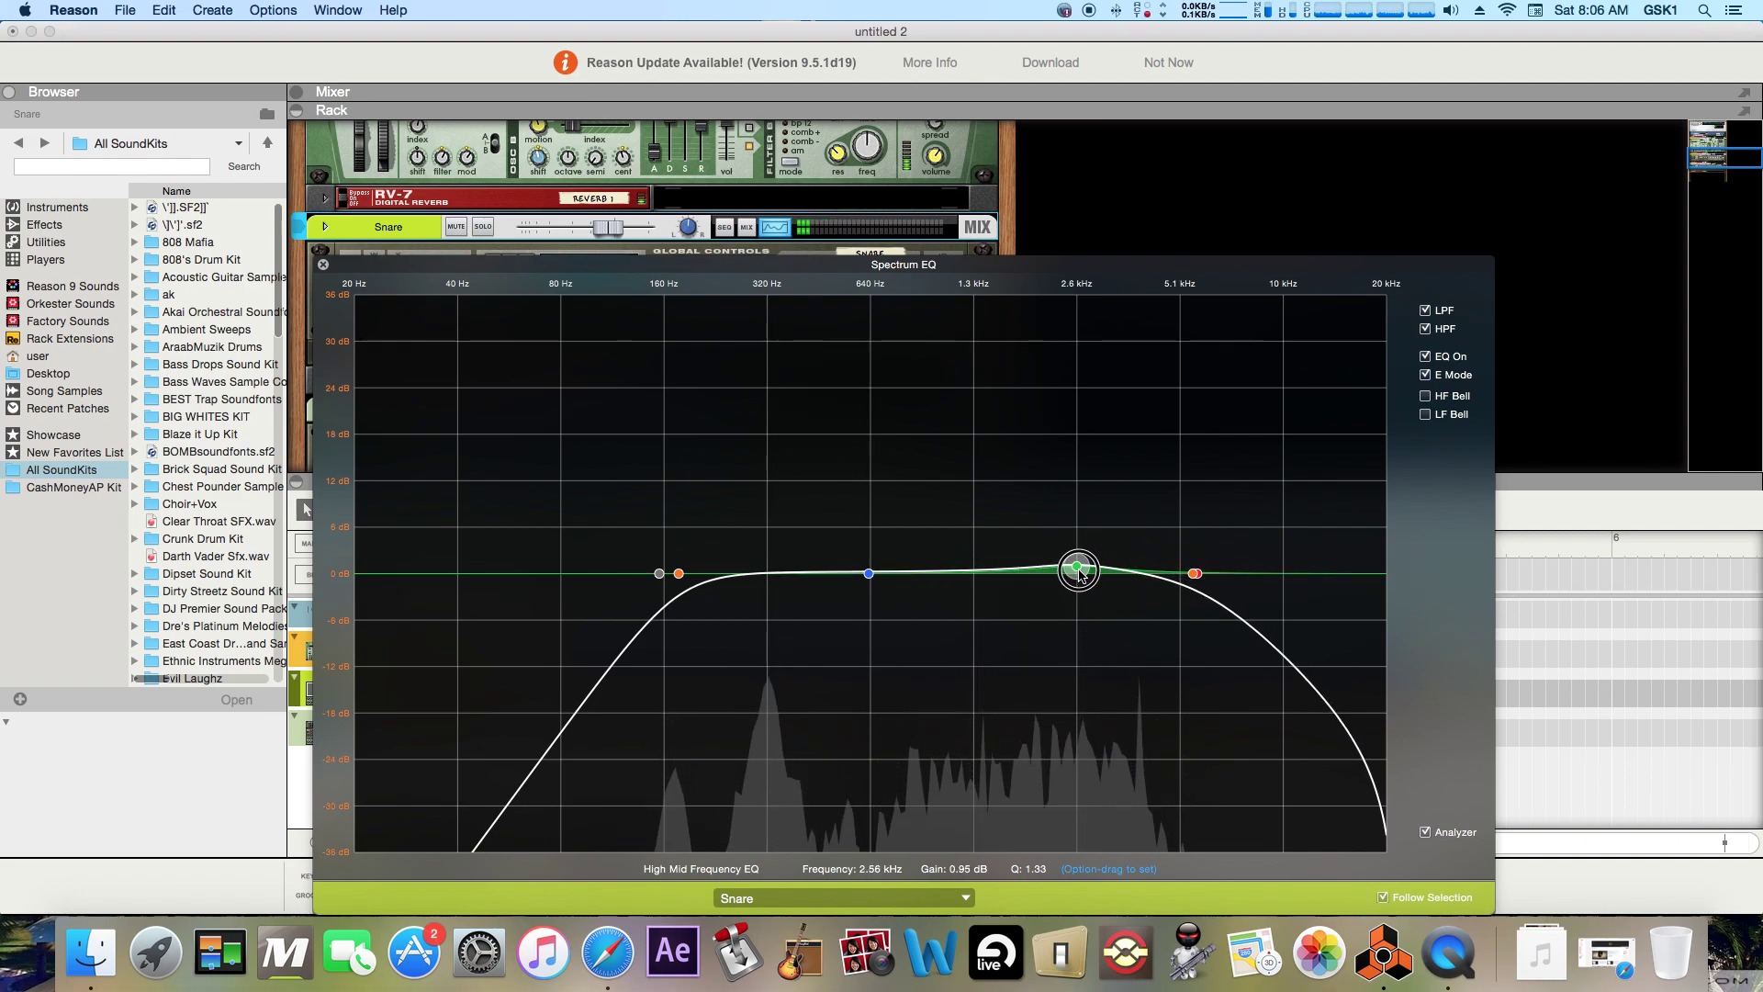
drag(1080, 573, 1080, 571)
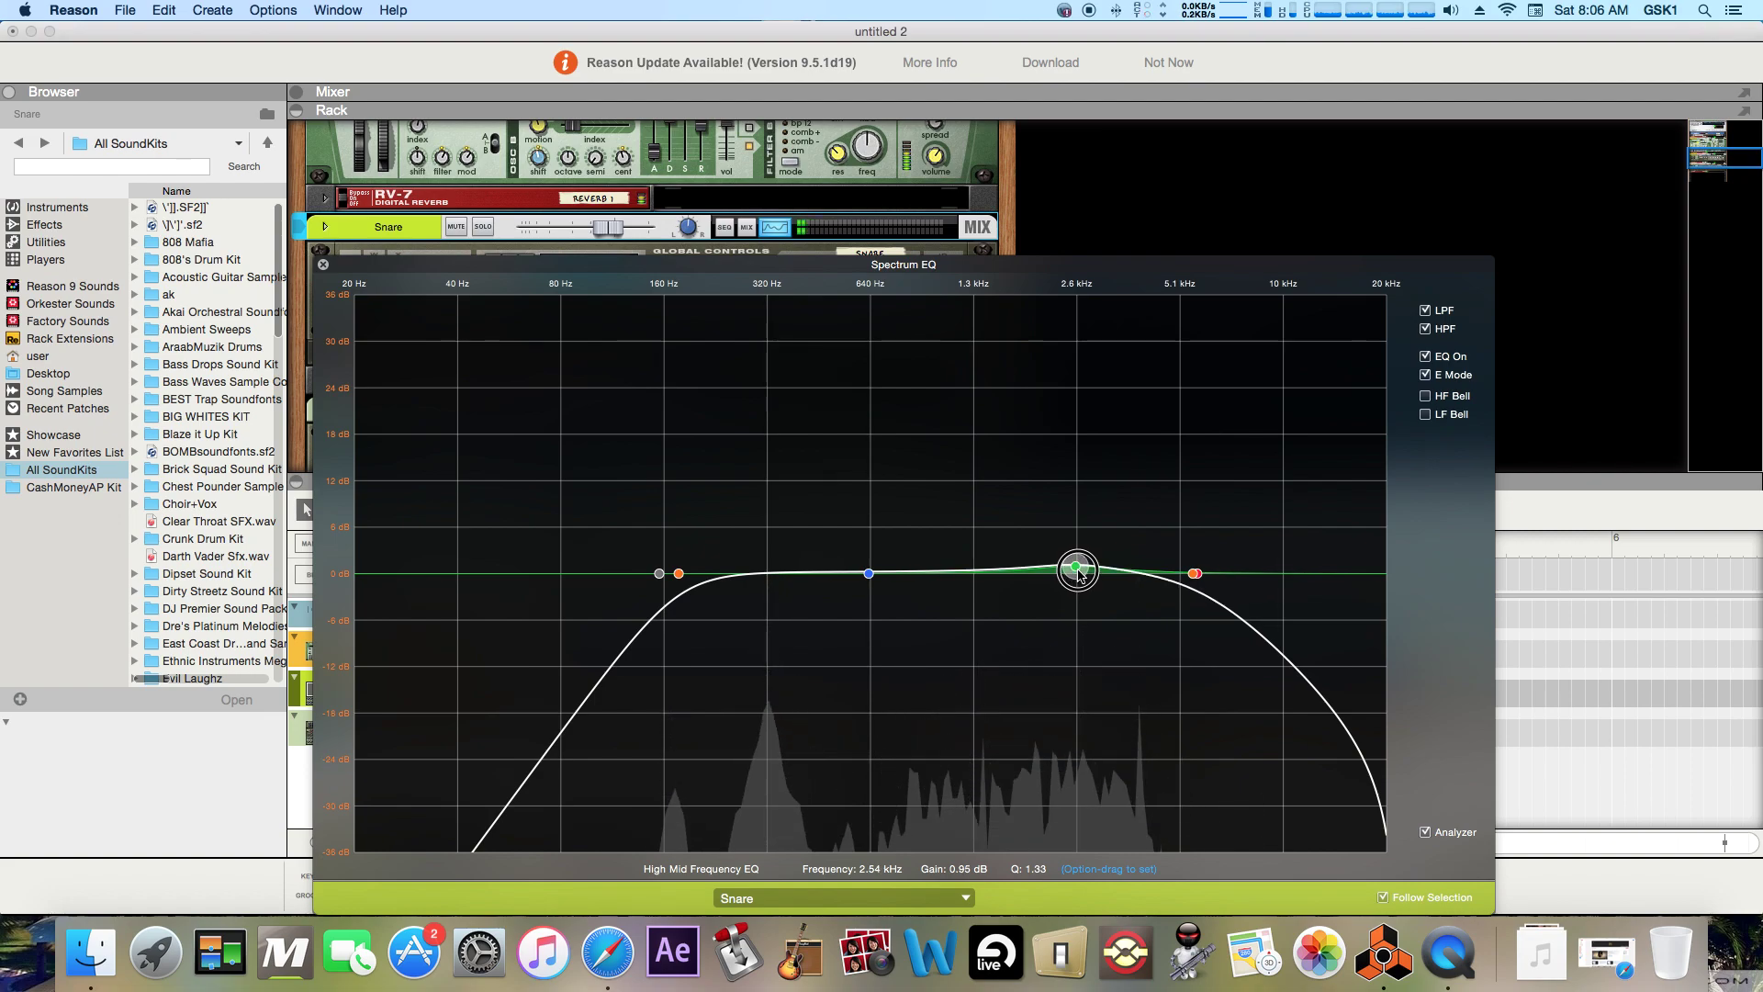
- Turn on HF Bell for the Snare channel and boost the high-frequency band by about 1.59 dB at 3.89 kHz
click(1193, 573)
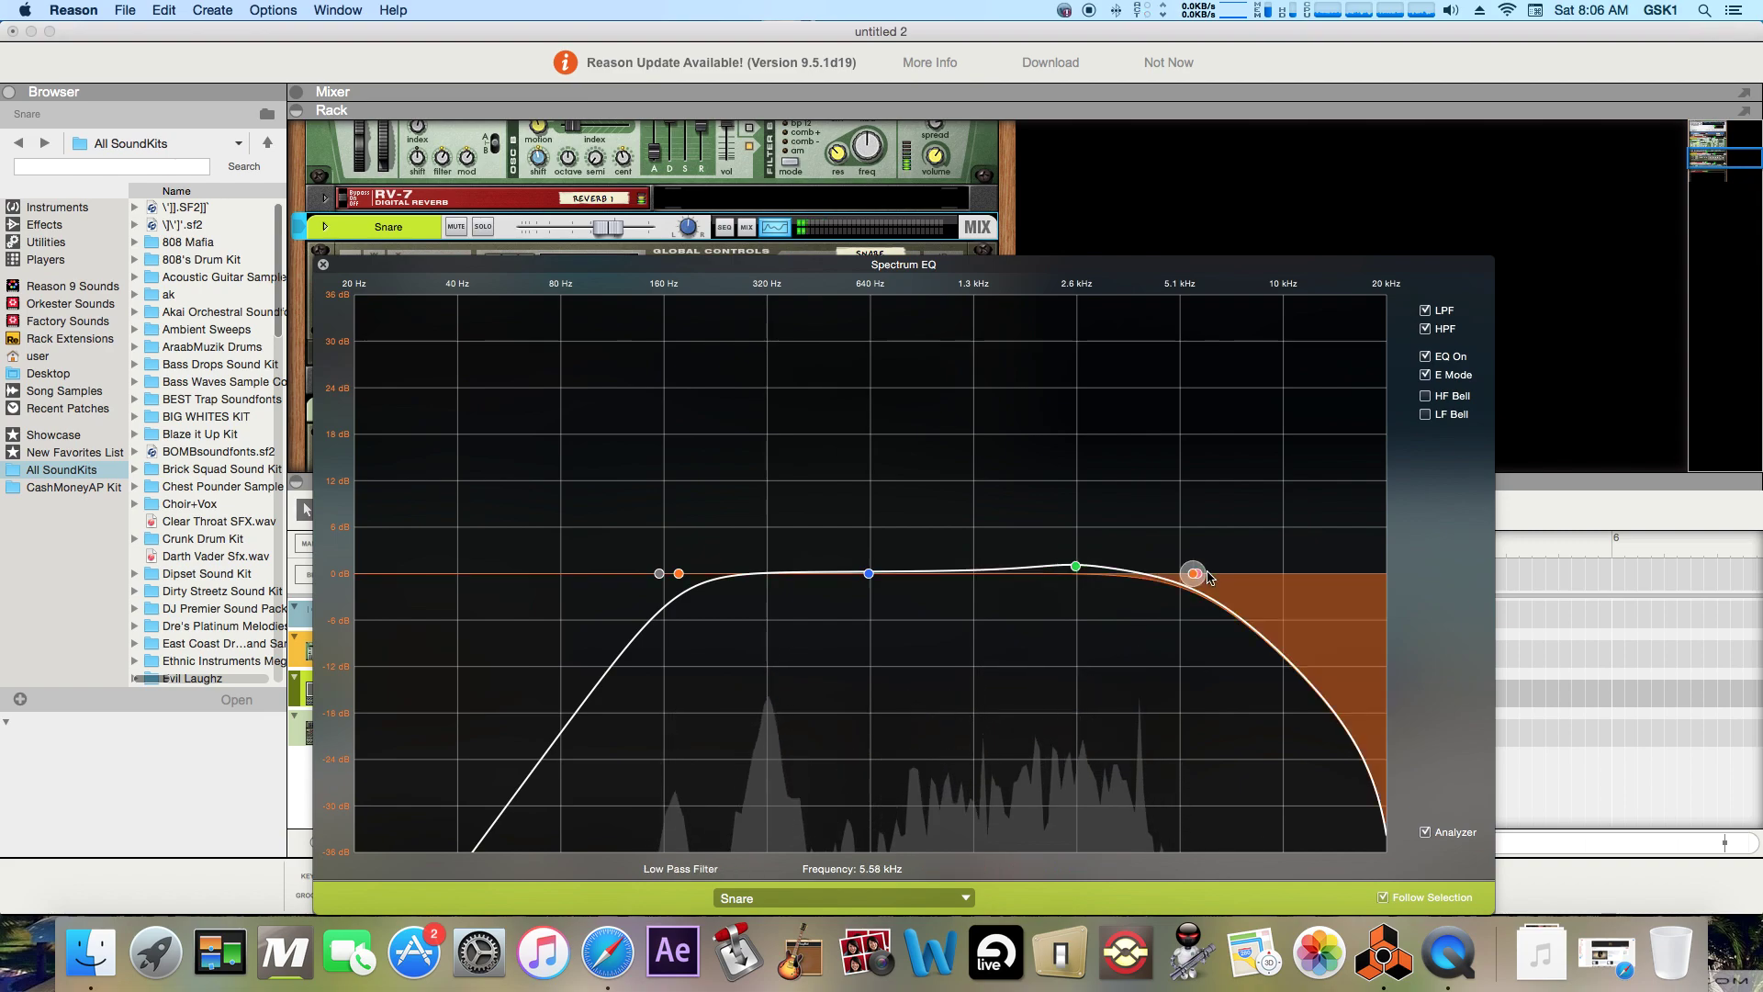
click(1426, 398)
drag(1199, 575, 1138, 564)
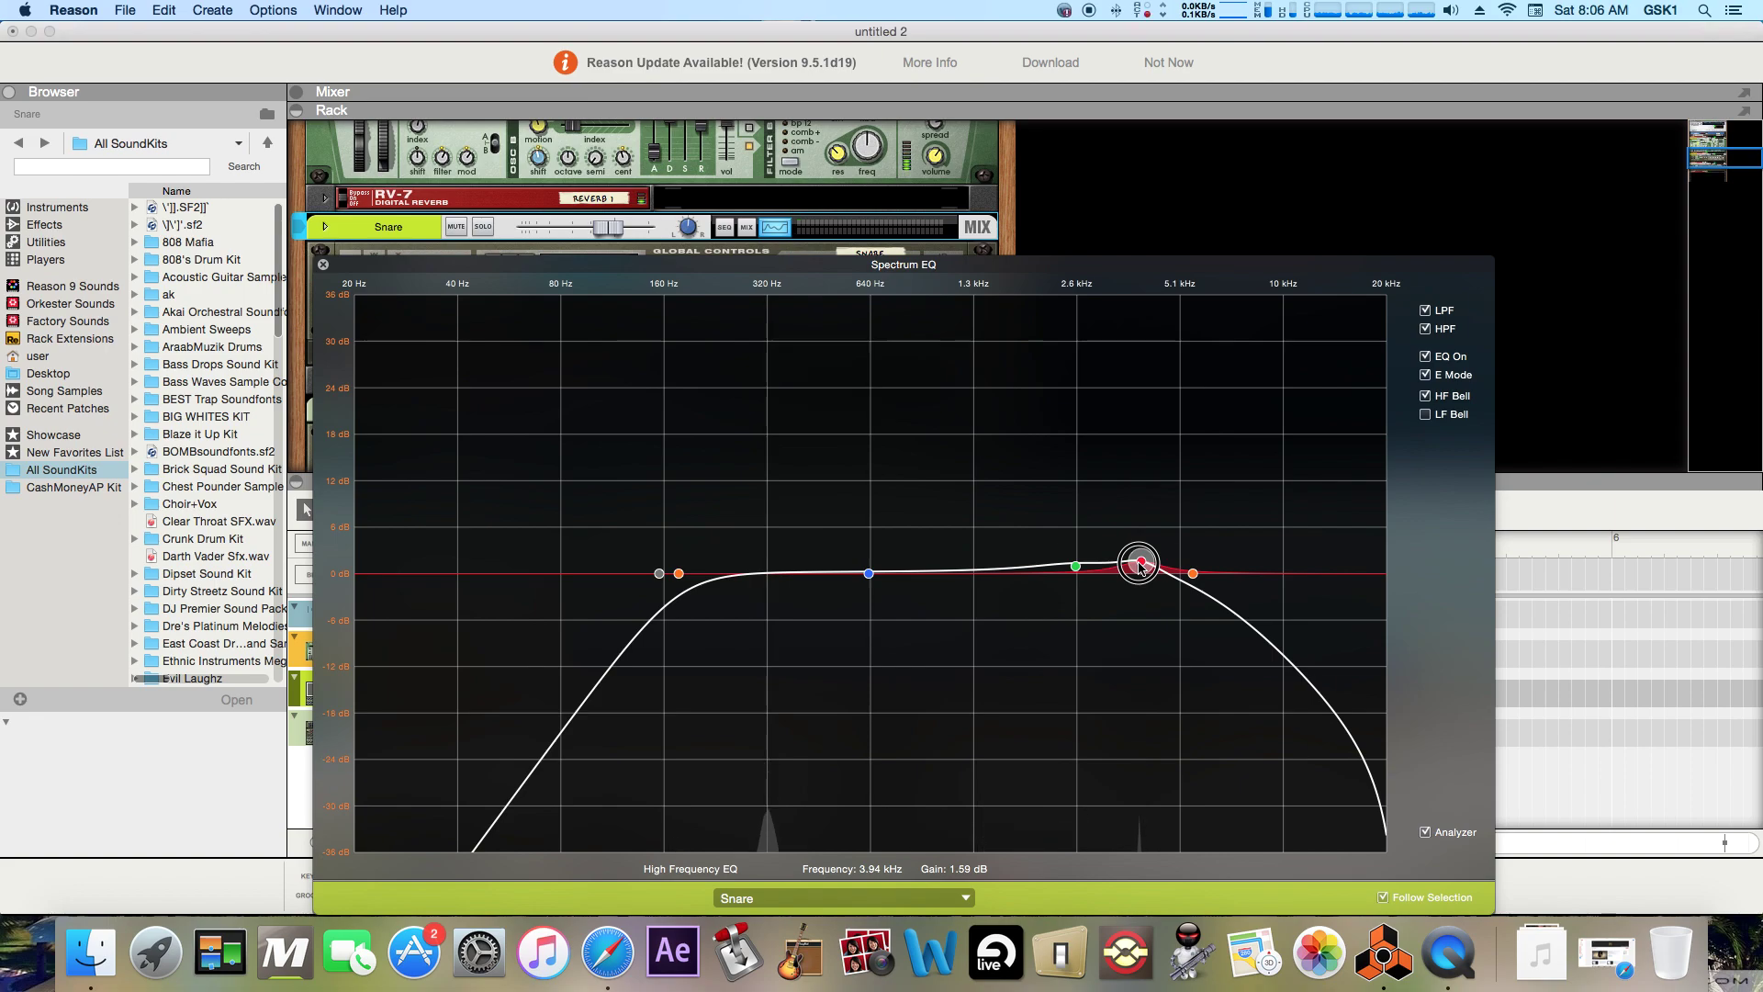
drag(1140, 568, 1138, 567)
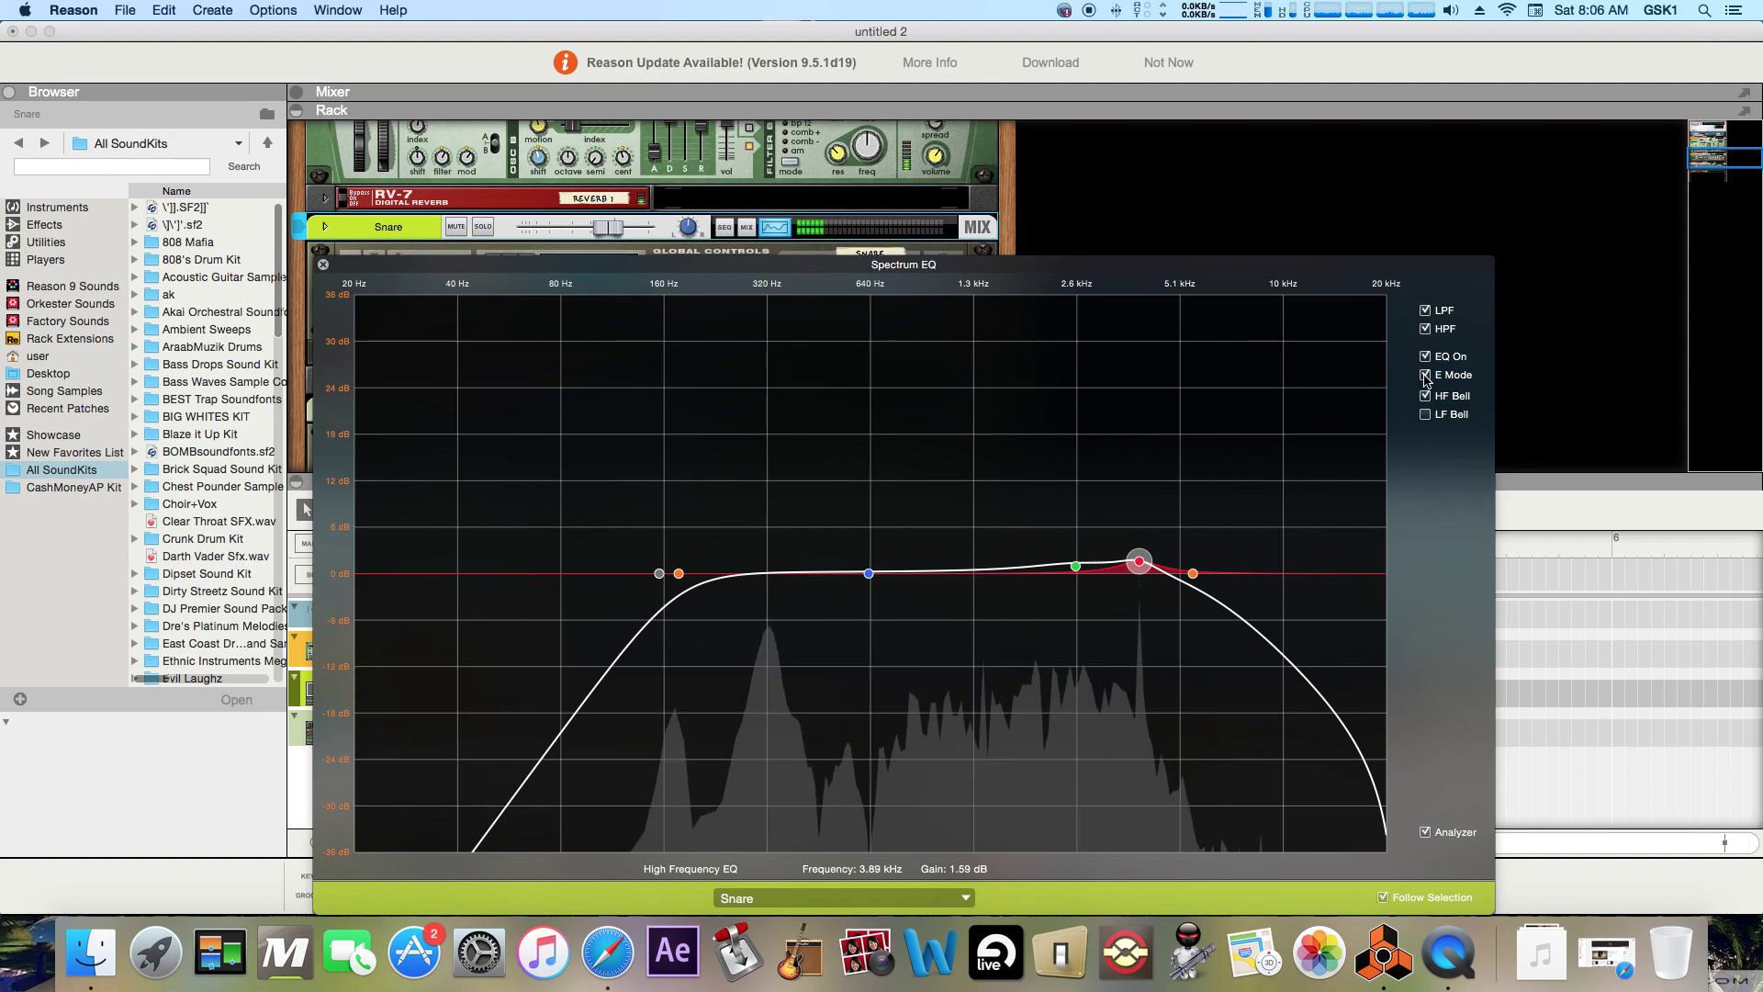
- Cut the Snare channel's low-mid band to about -0.95 dB at 625 Hz and close the Spectrum EQ
click(869, 574)
mouse_move(868, 576)
mouse_down()
mouse_move(882, 598)
mouse_move(869, 583)
mouse_up()
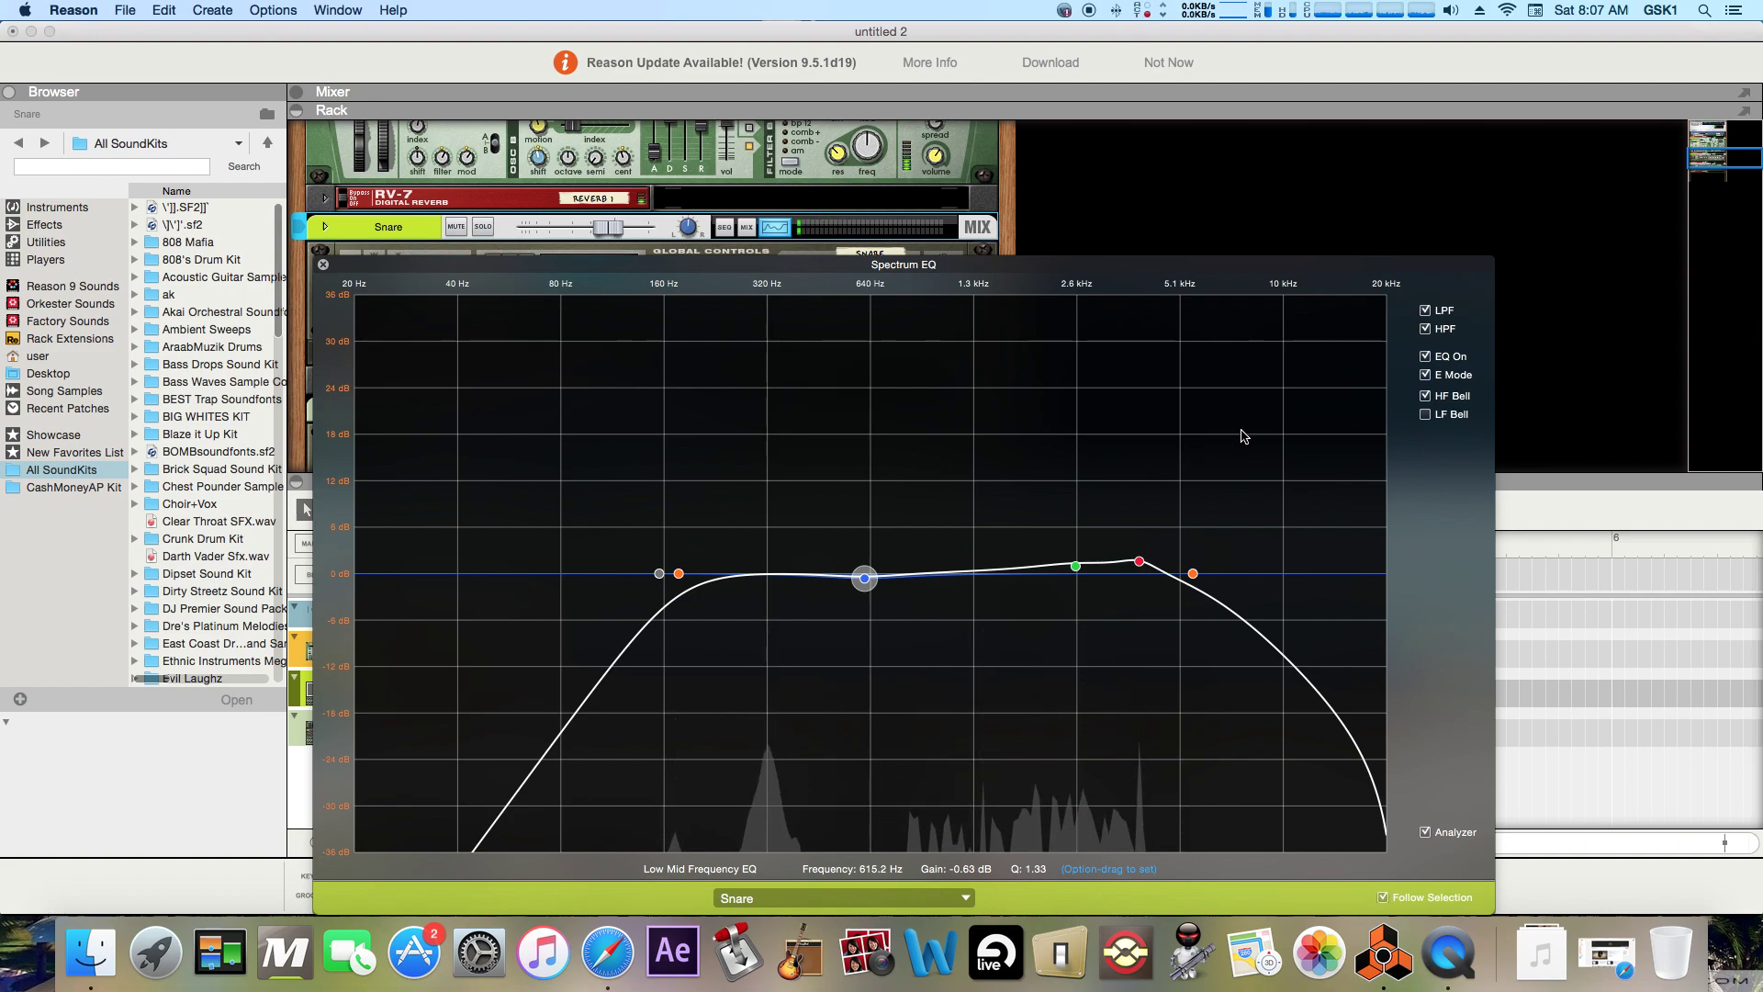
drag(863, 578, 870, 585)
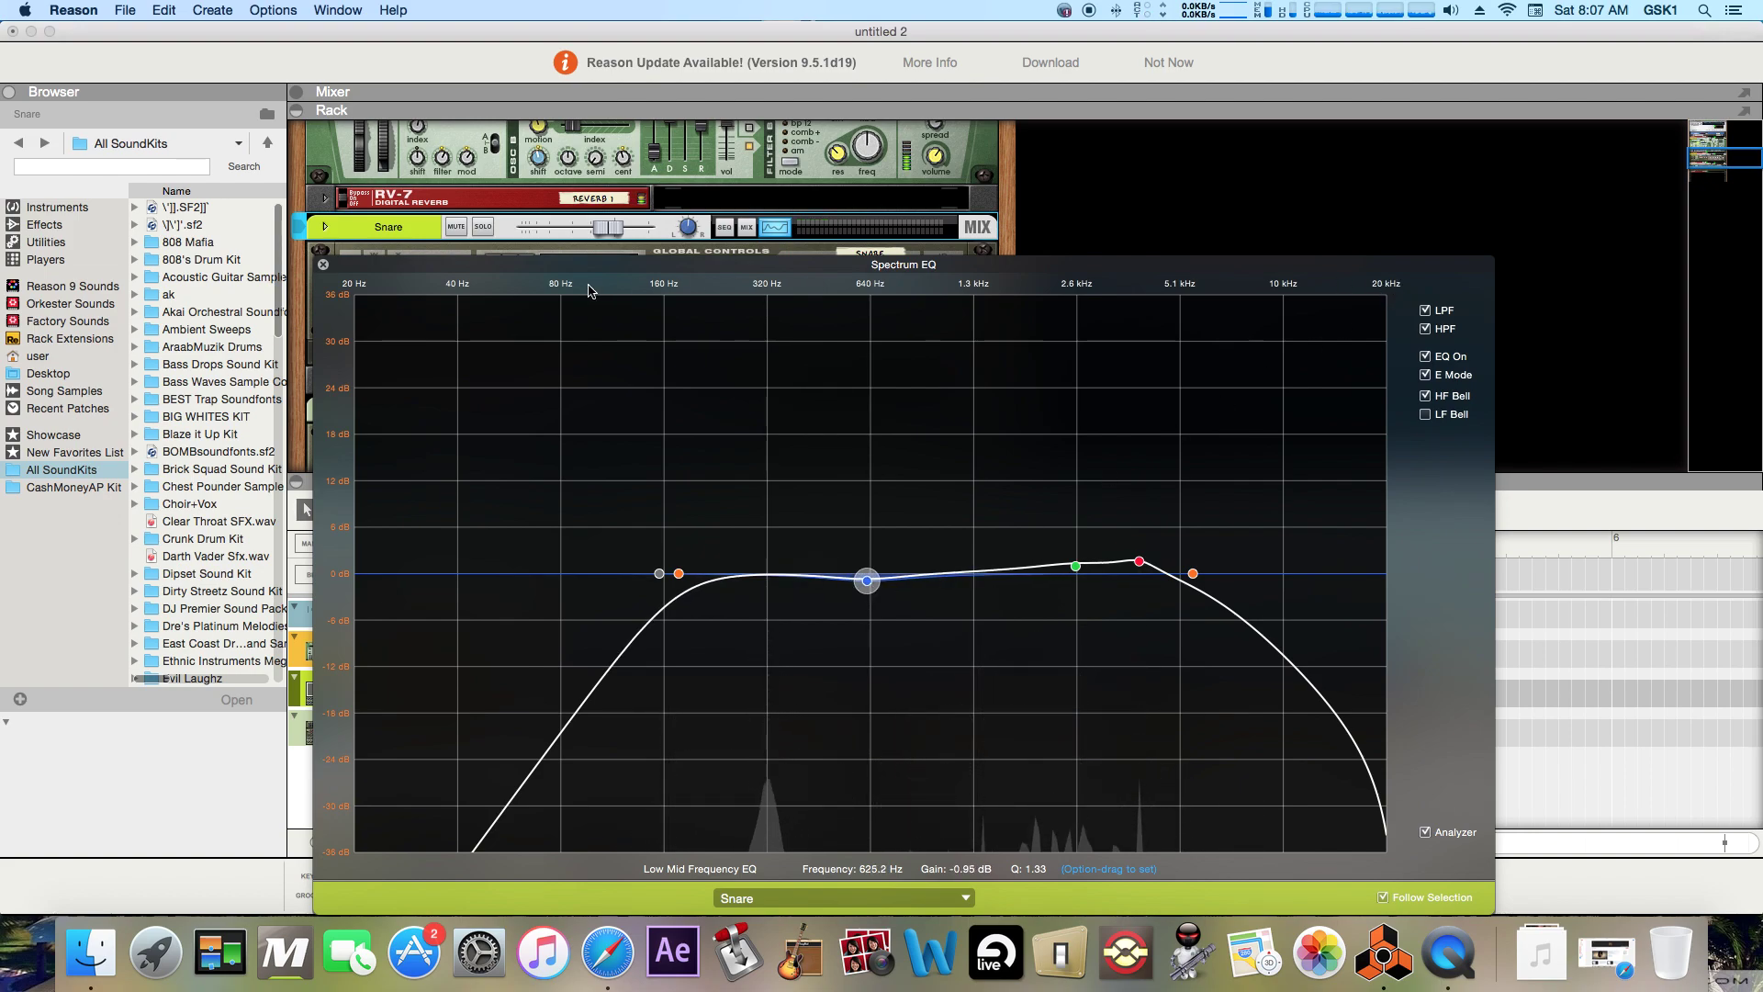
click(324, 266)
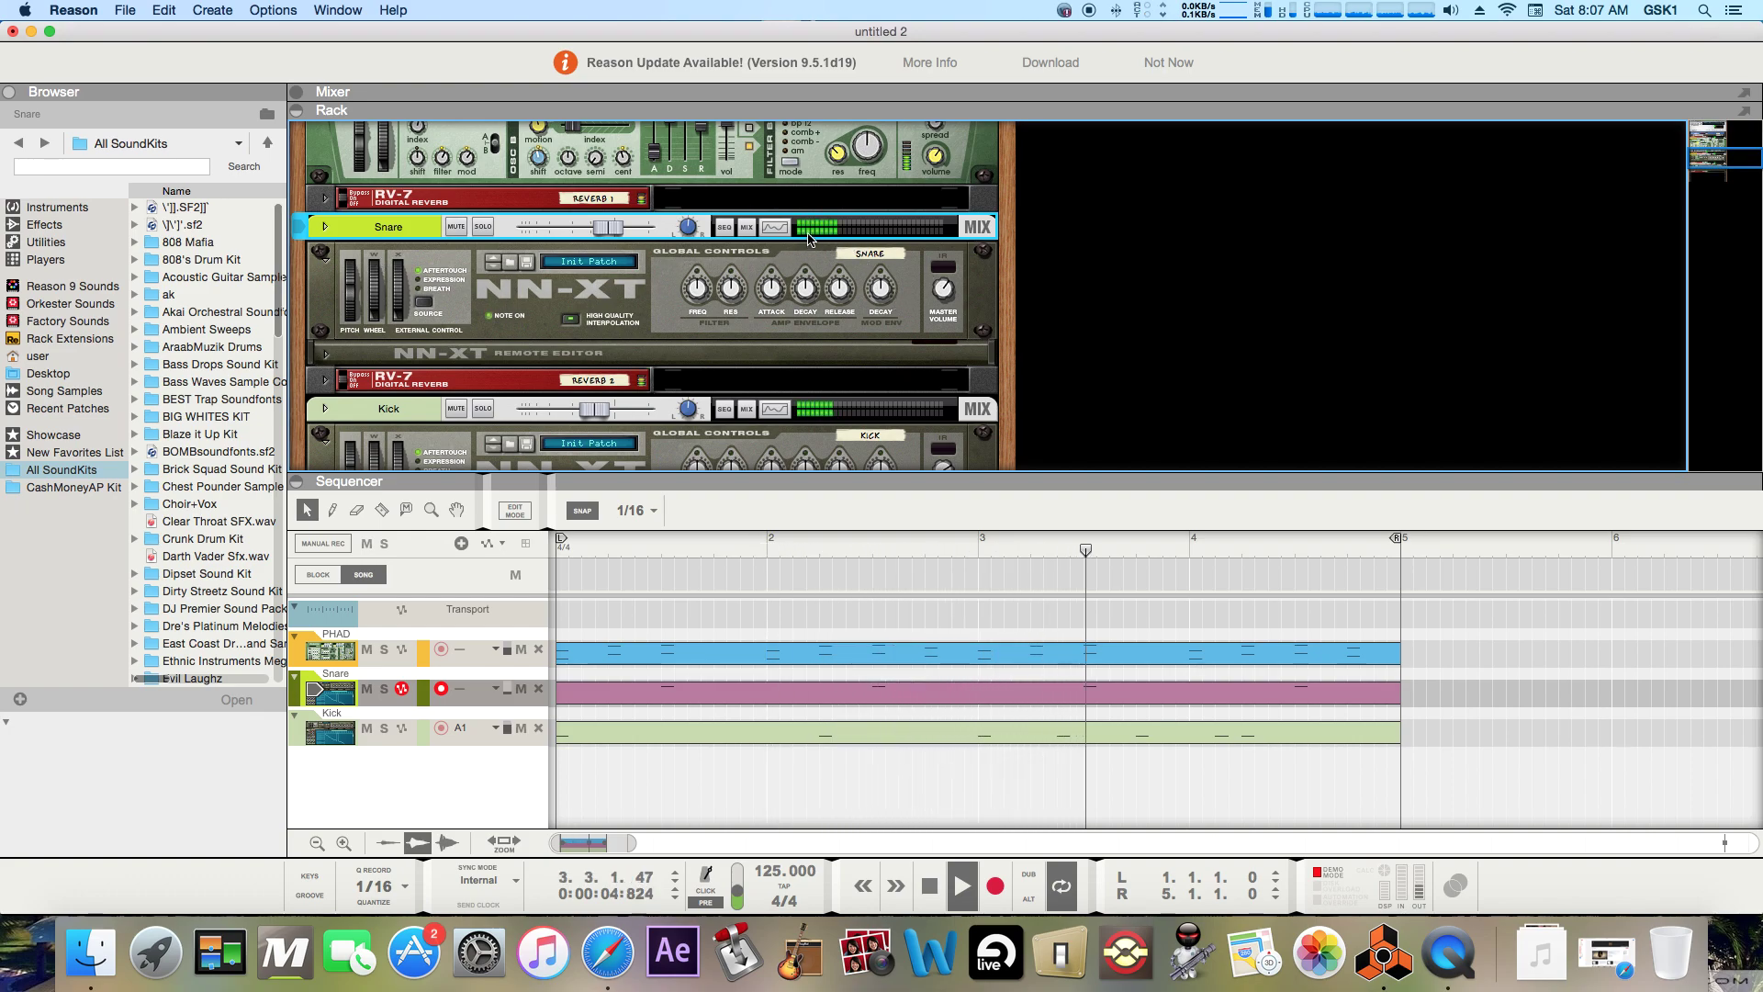
- Compare the Snare channel with its LPF, HPF and EQ bypassed, re-enable all three, and close the Spectrum EQ
click(774, 227)
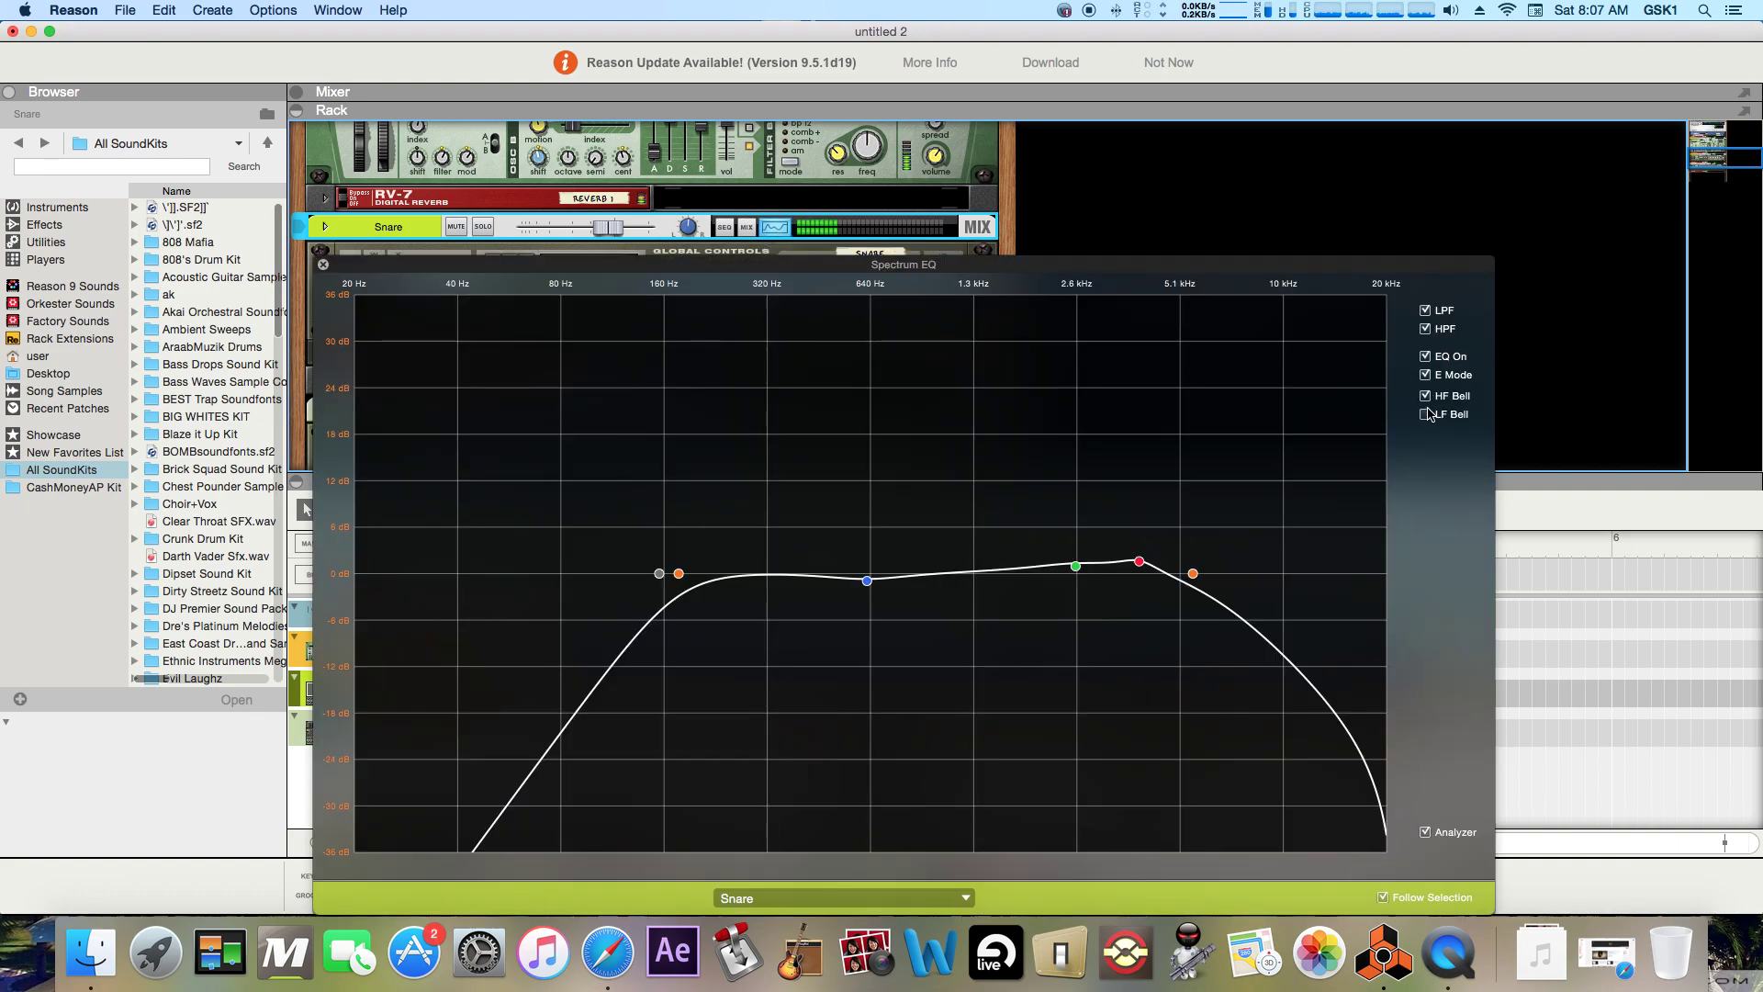
click(1425, 310)
click(1425, 328)
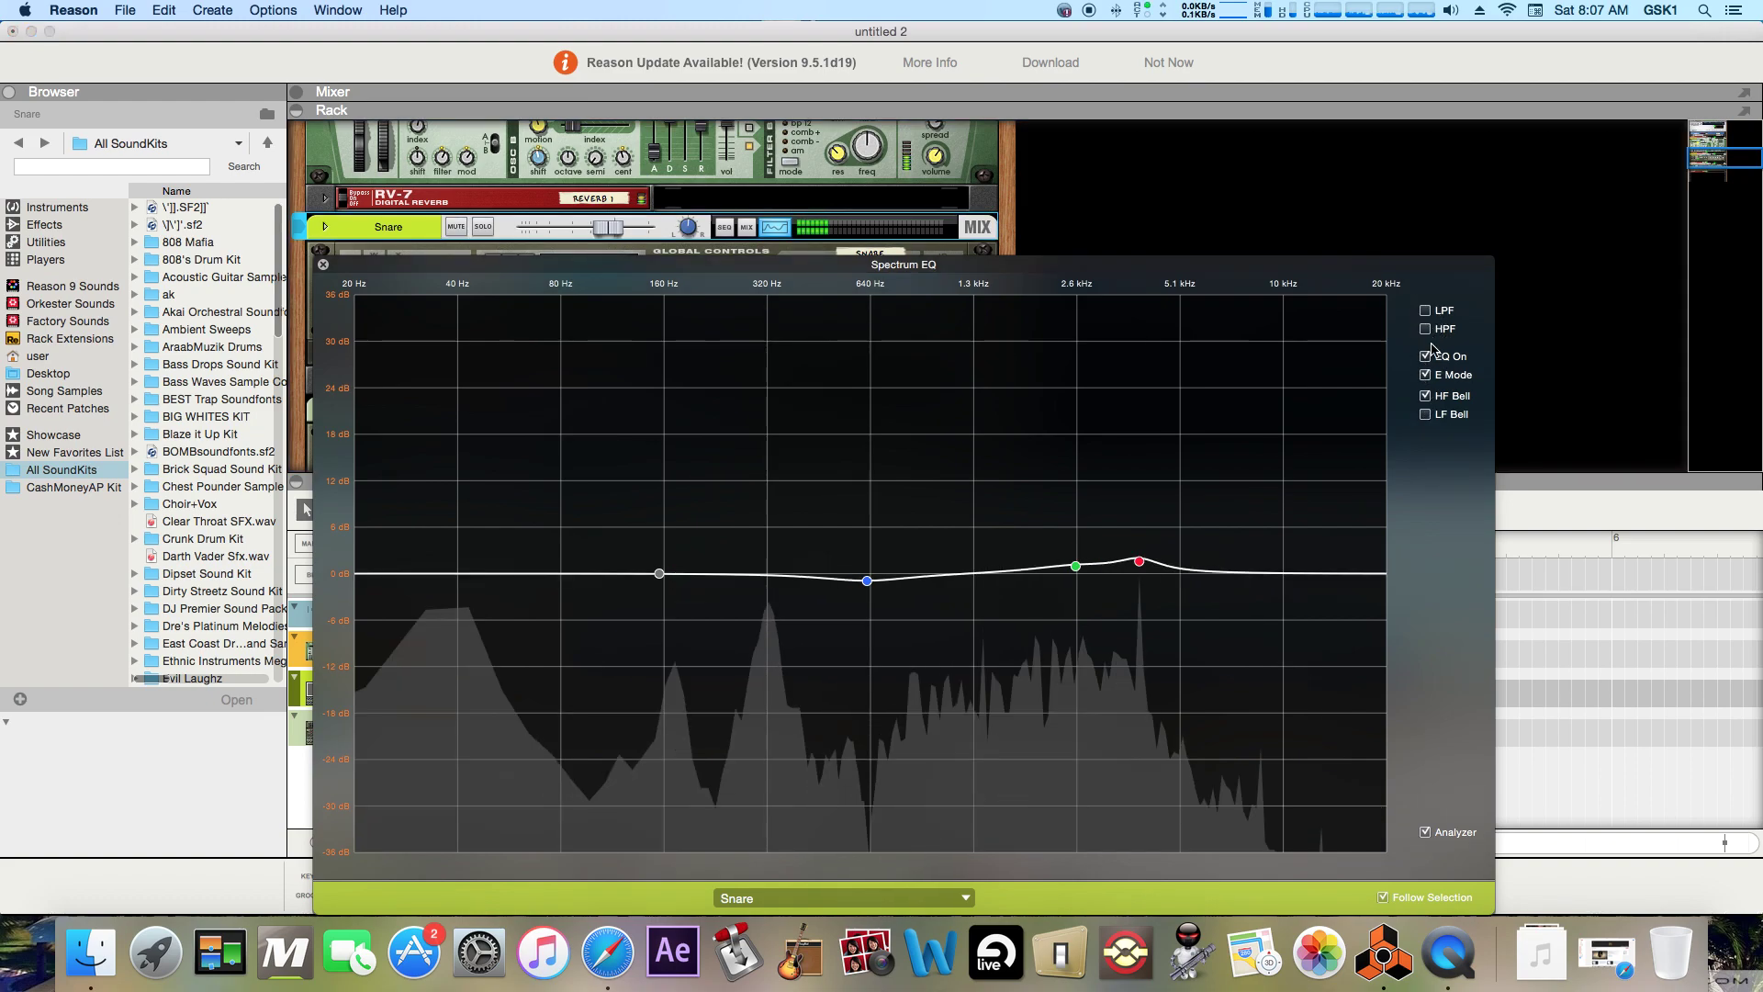
click(1426, 357)
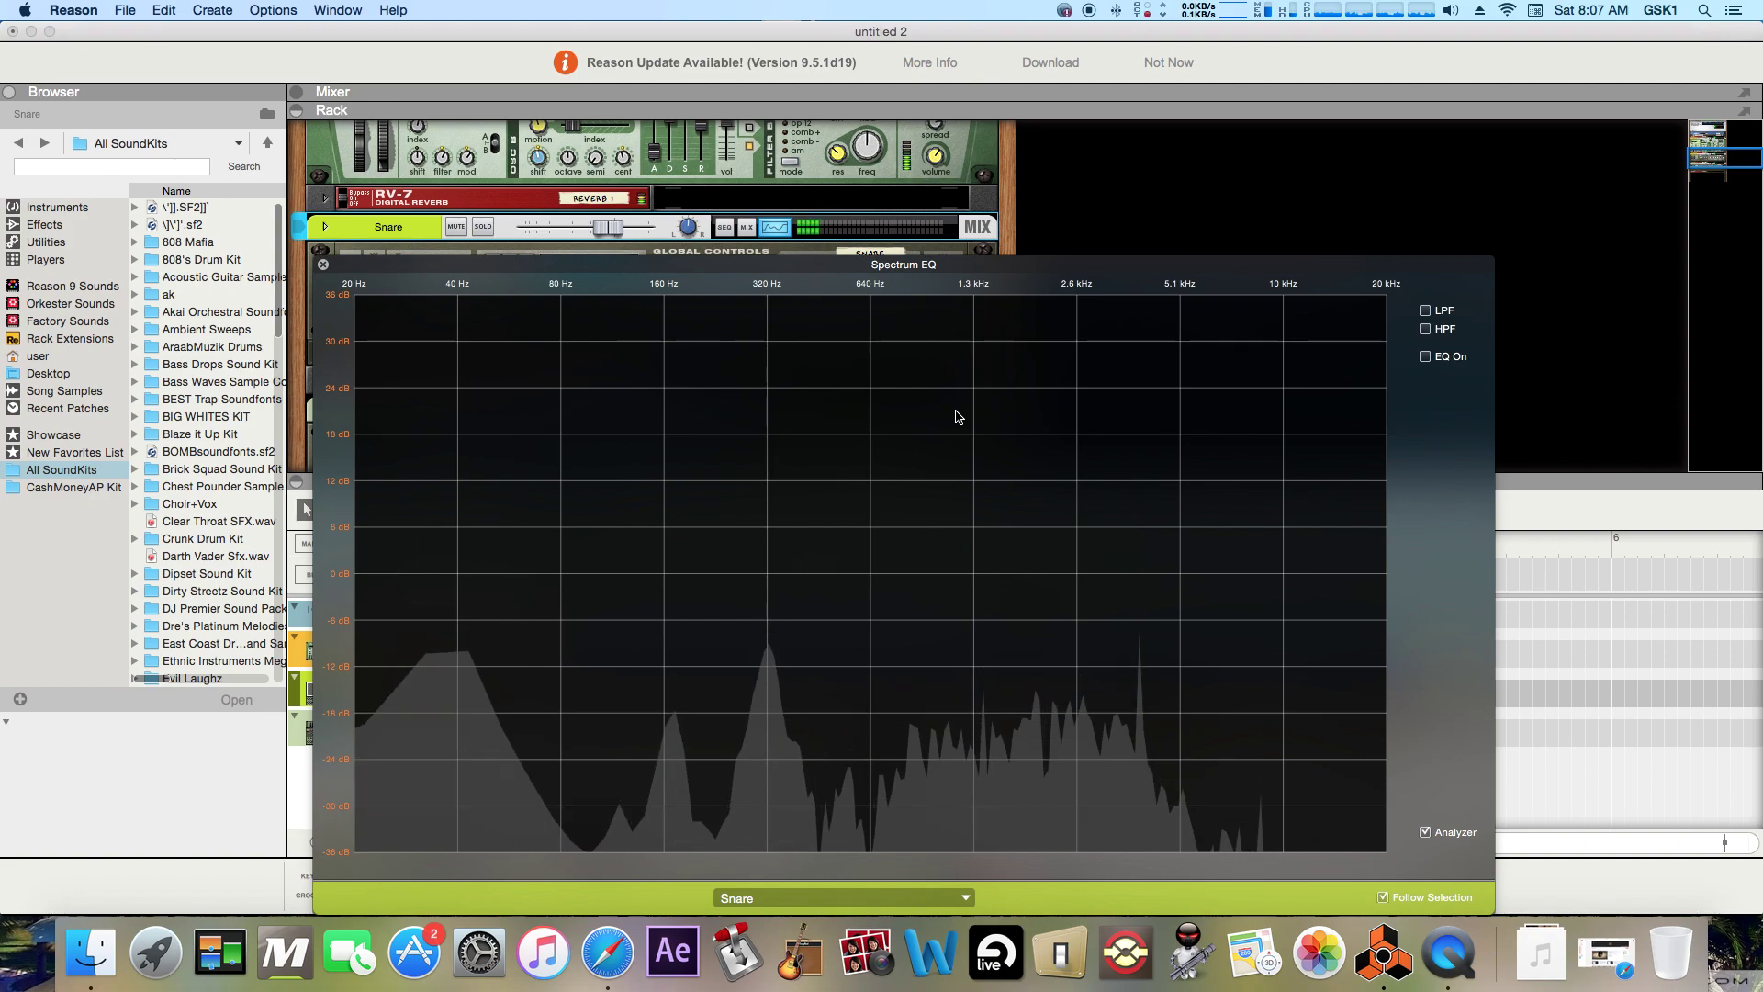
click(1426, 312)
click(1425, 330)
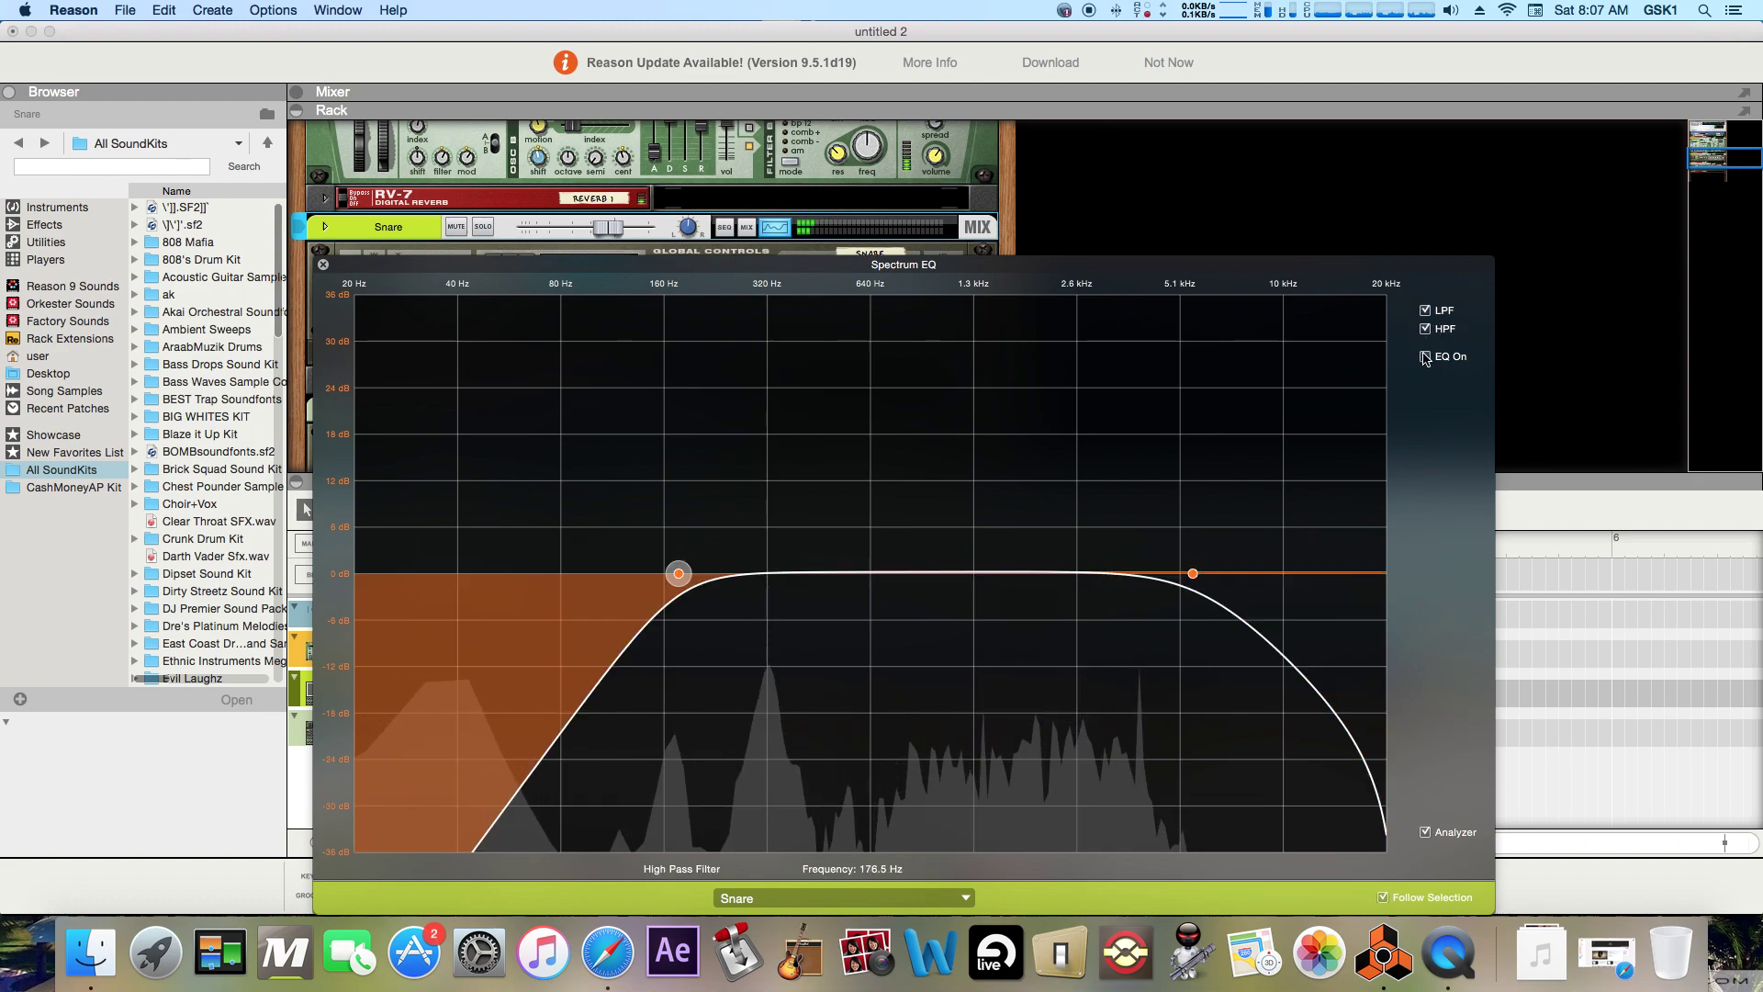
click(1424, 356)
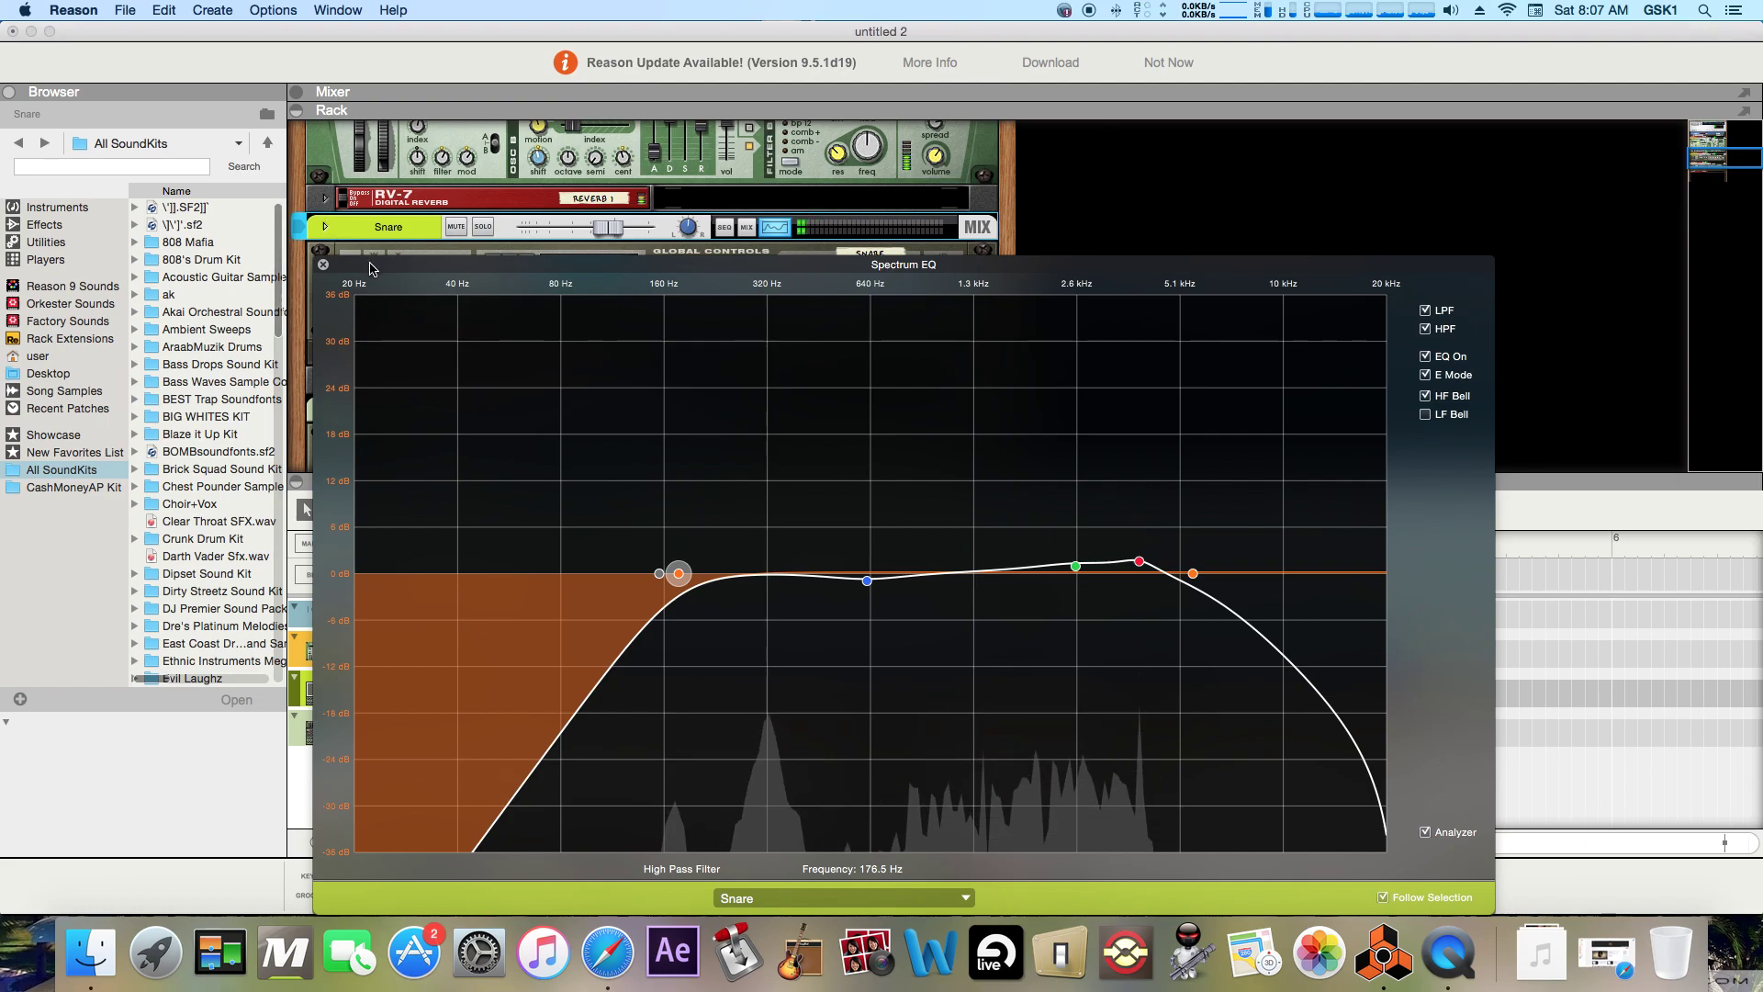
drag(325, 268, 326, 267)
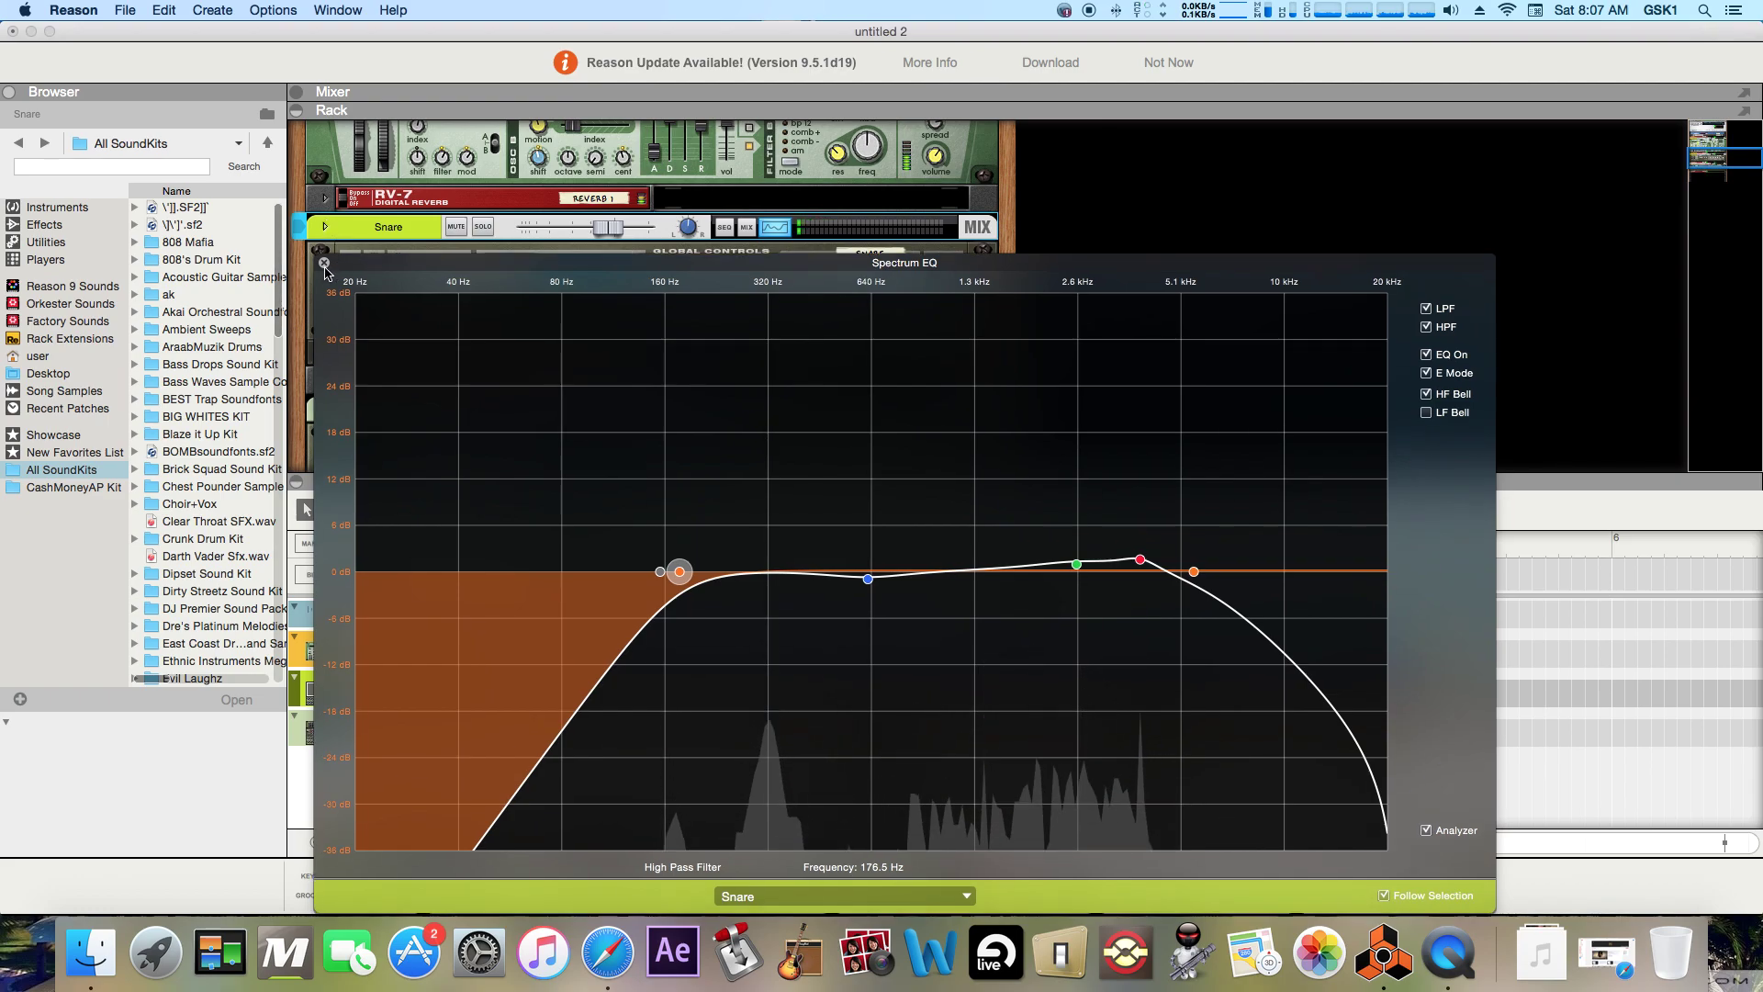
click(326, 266)
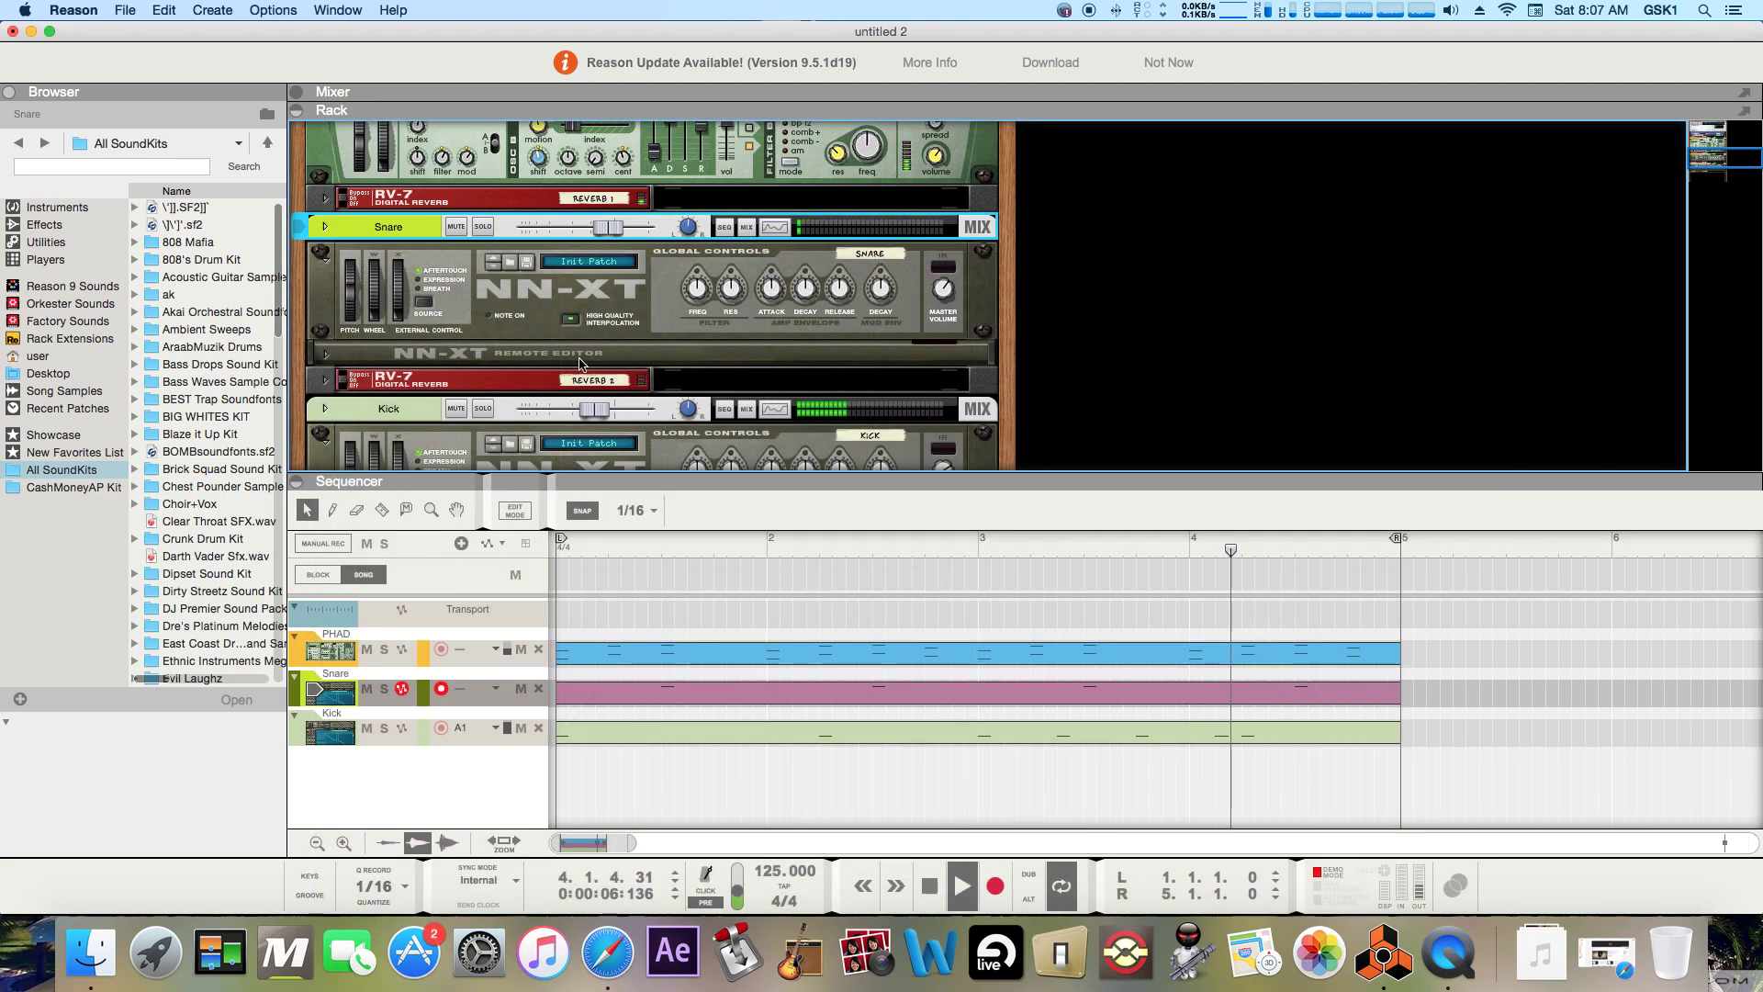
- Open the Spectrum EQ for the Kick channel, enable its low-pass filter, and set the cutoff to about 605.8 Hz
scroll(463, 332, down, 2)
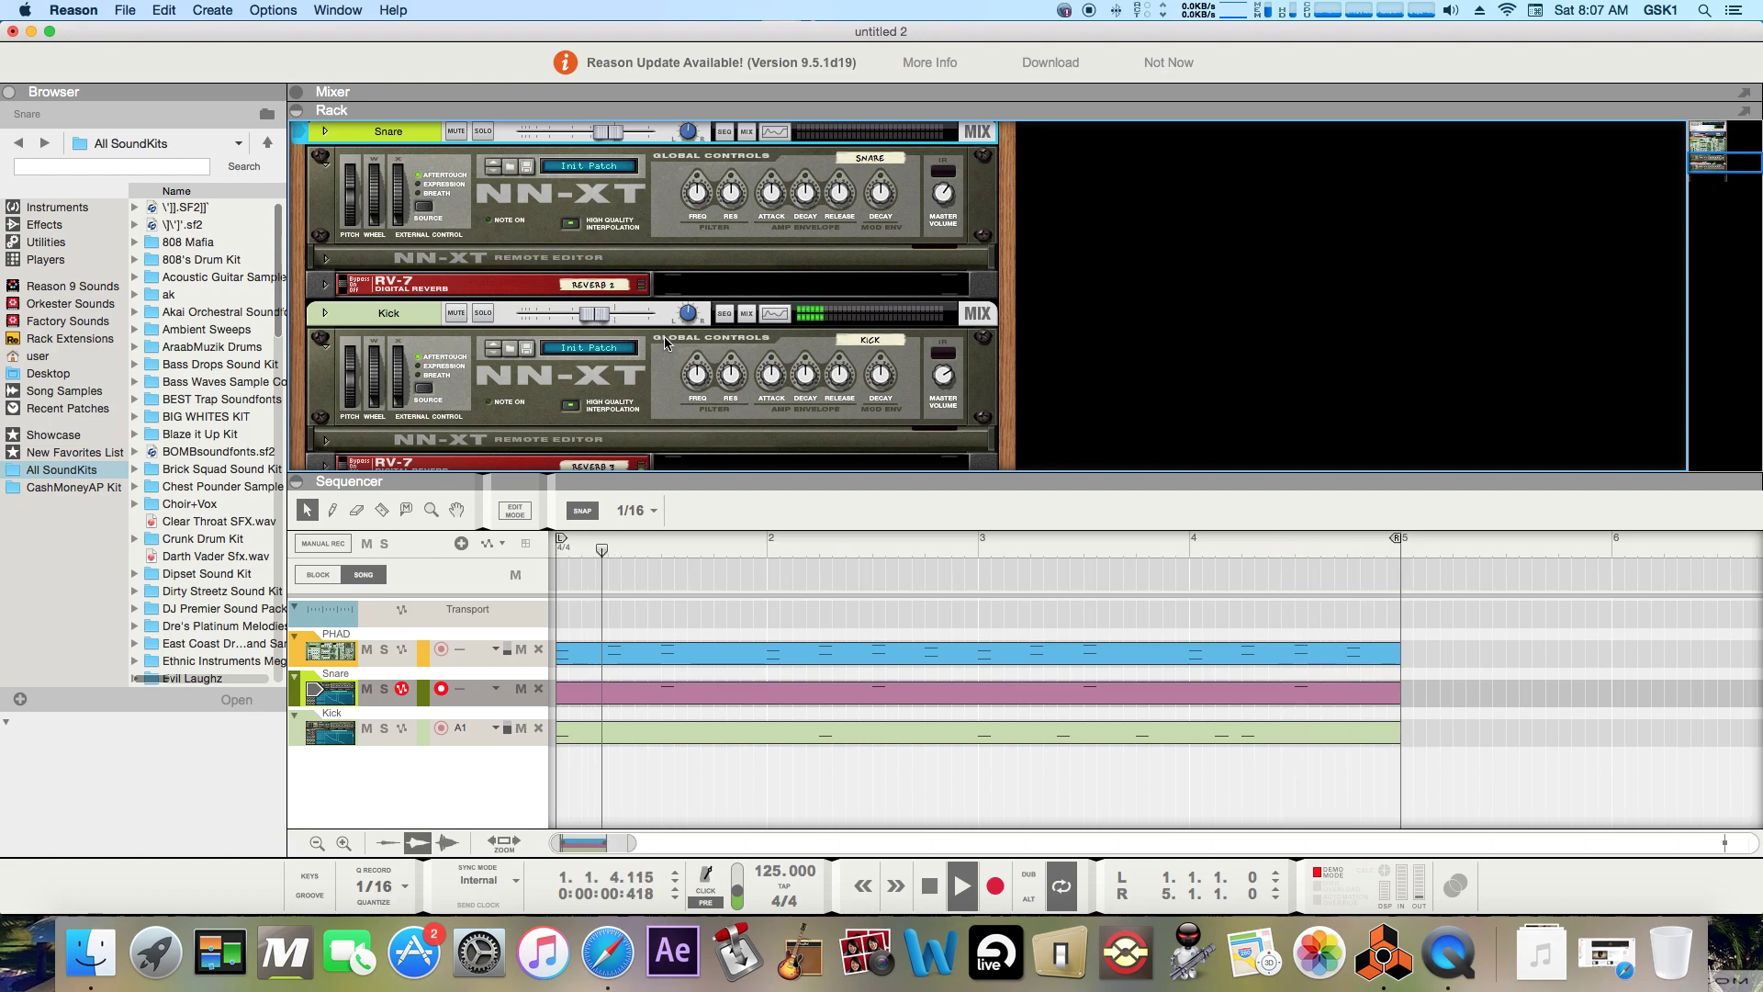
click(777, 315)
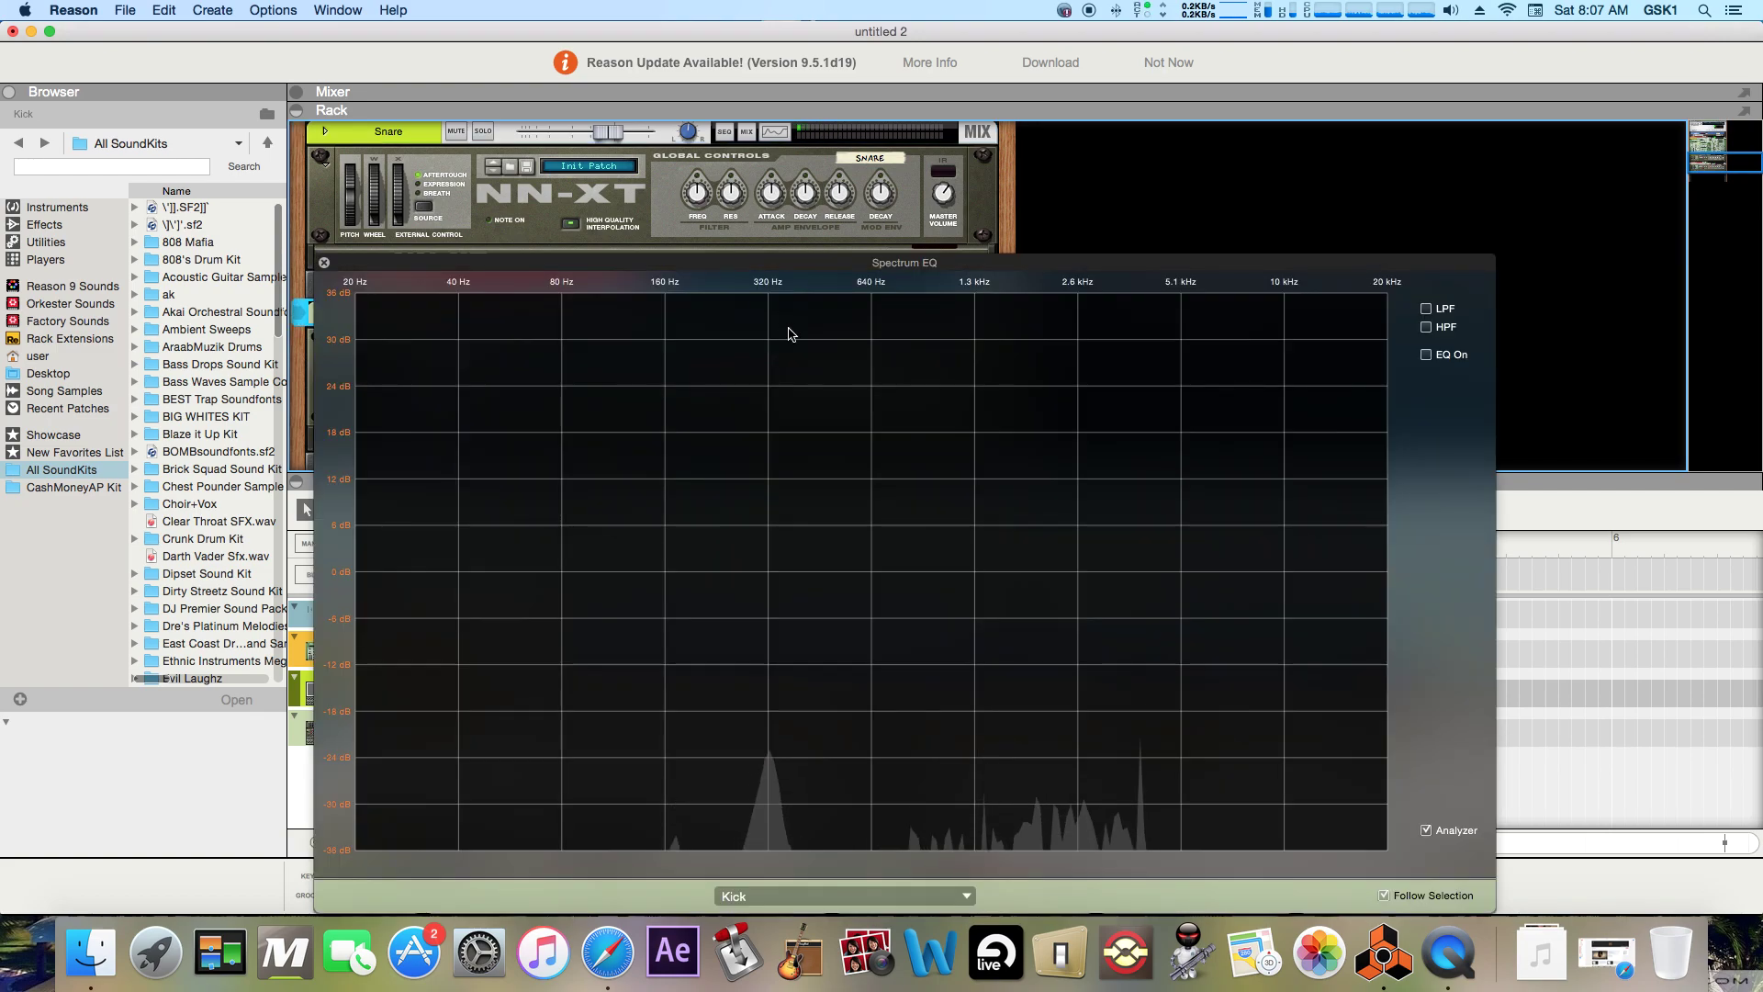
click(1427, 310)
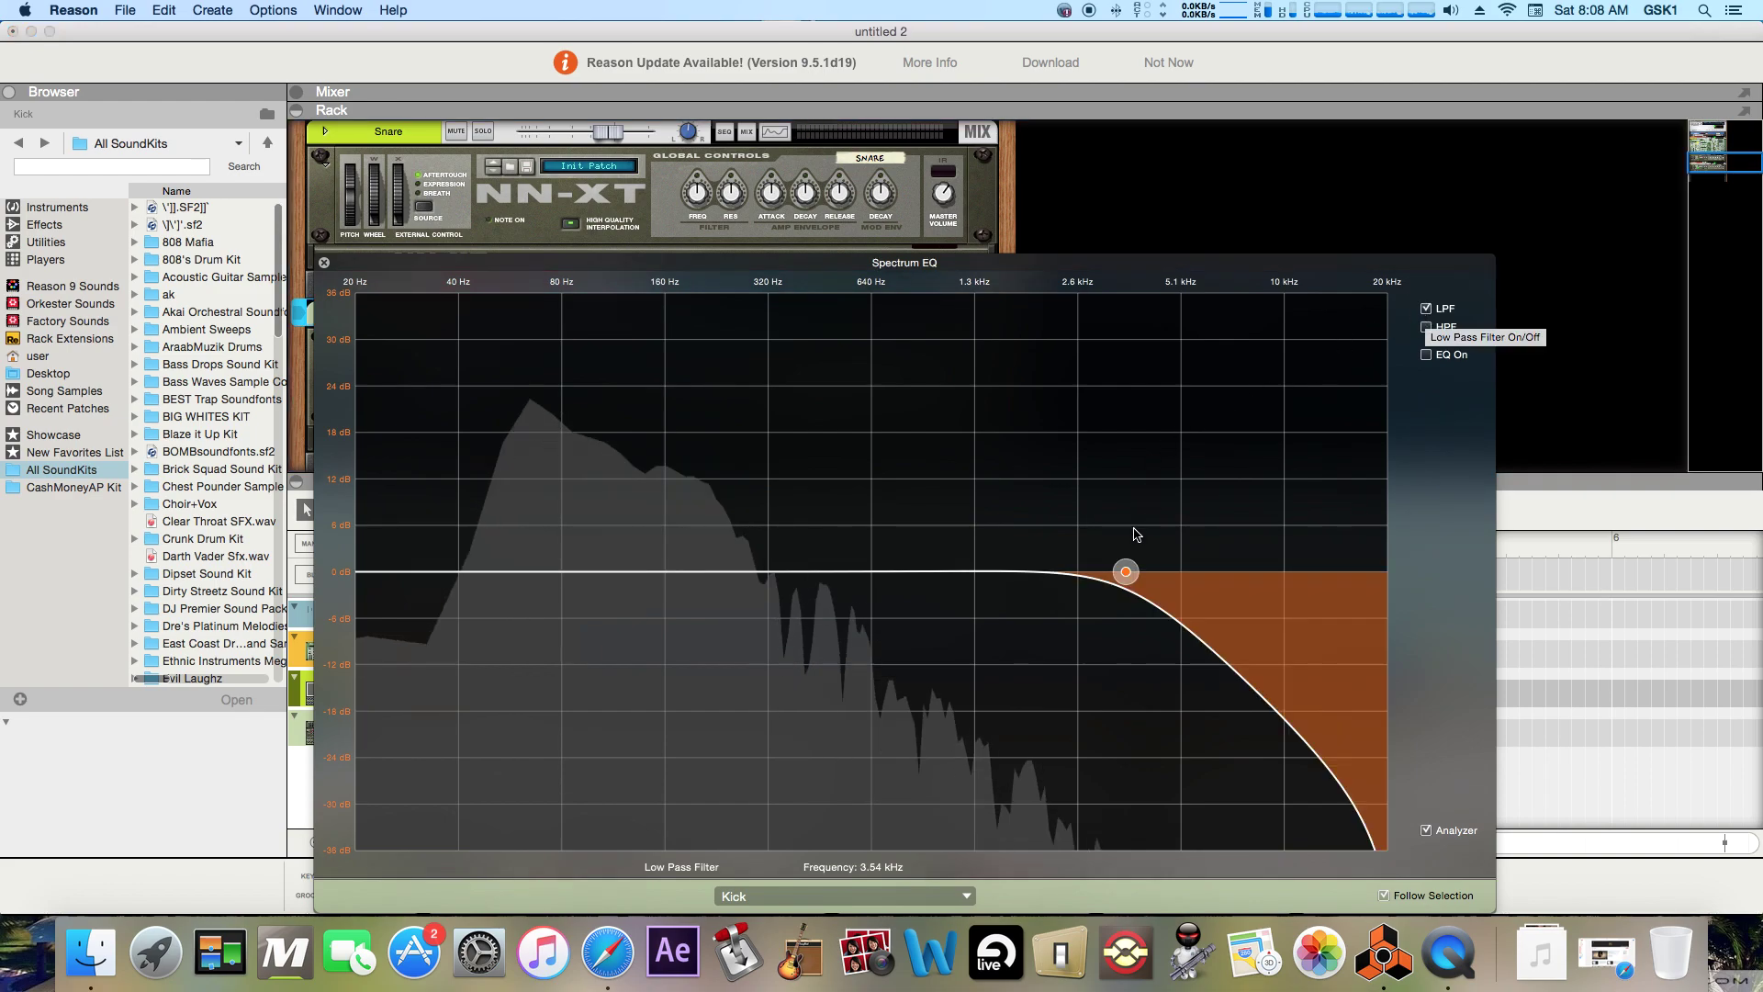
drag(1120, 578, 856, 610)
drag(857, 610, 867, 612)
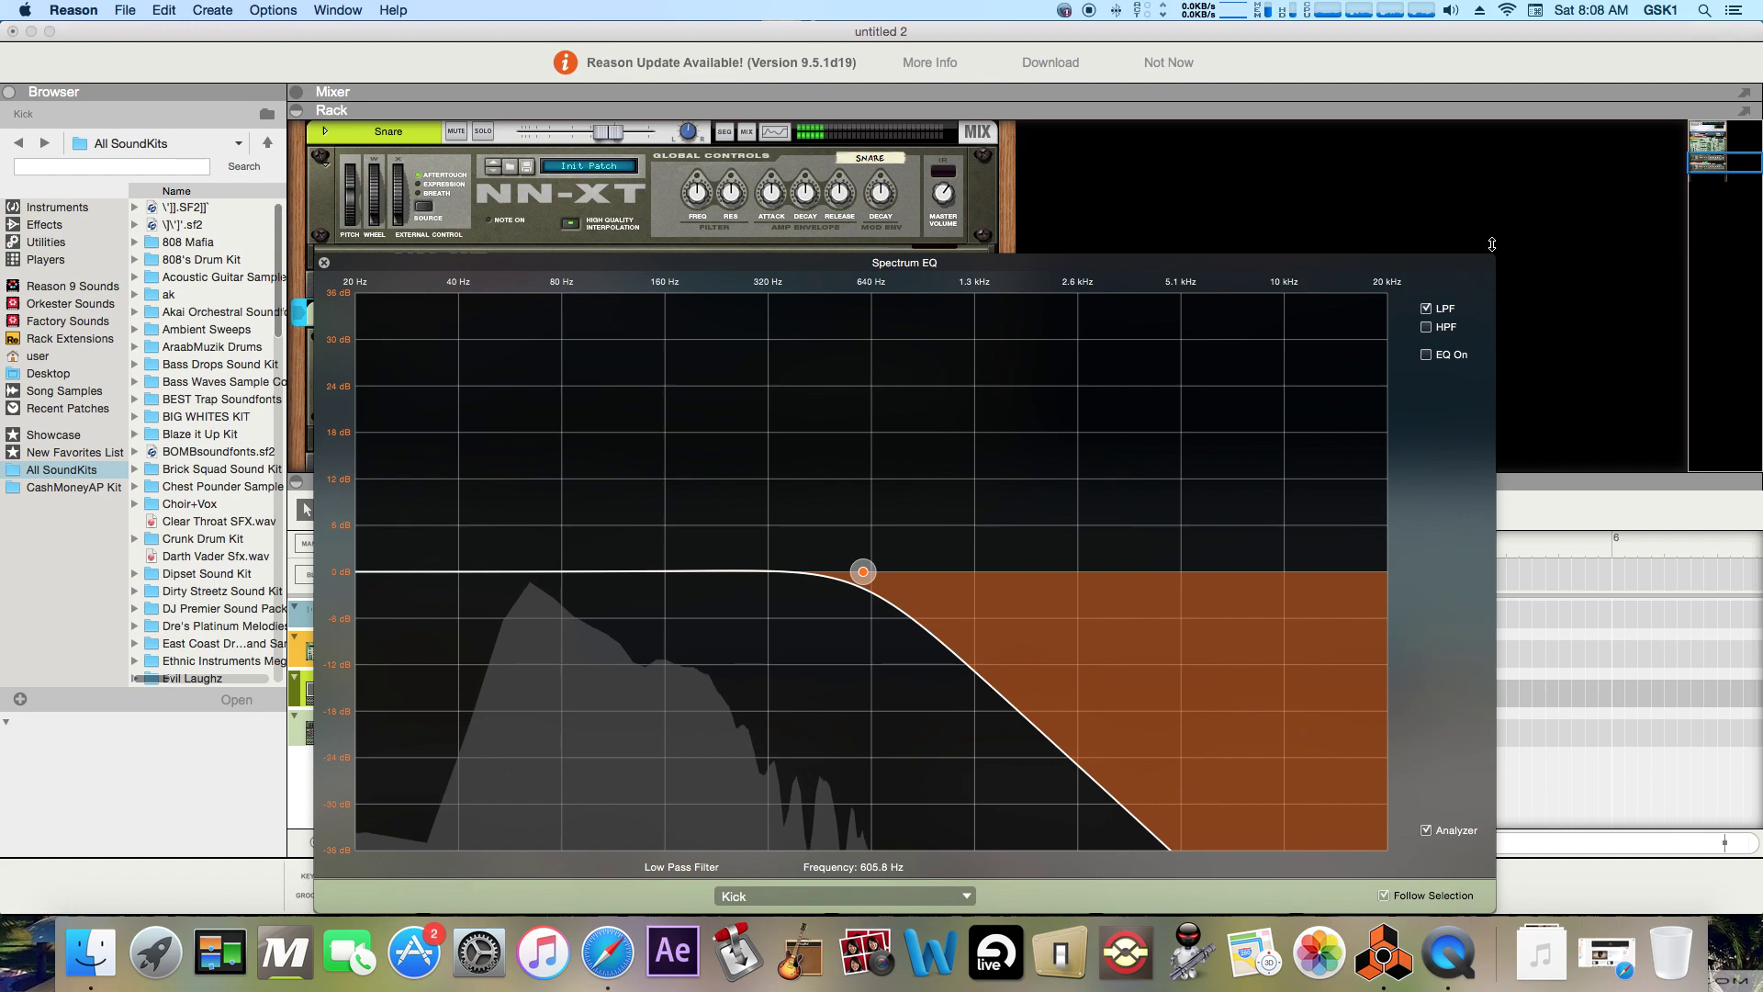
- Enable the Kick channel's high-pass filter and set its frequency to about 40.3 Hz
click(1428, 328)
drag(689, 571, 461, 590)
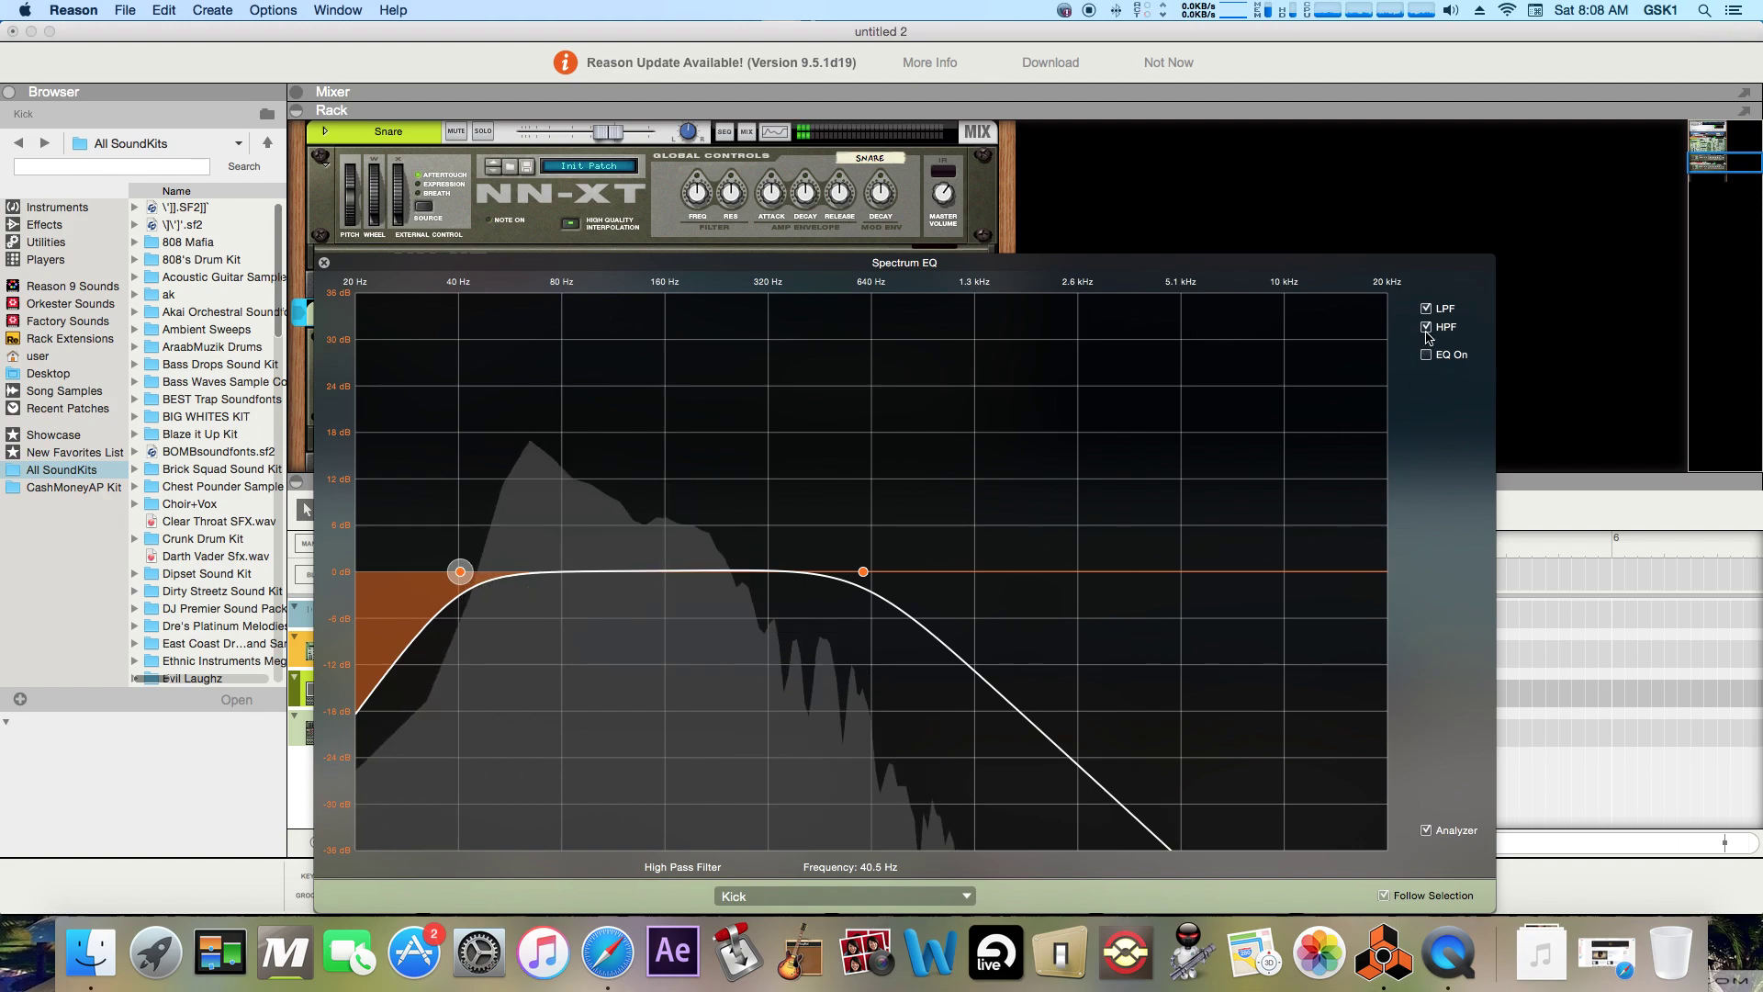
click(473, 575)
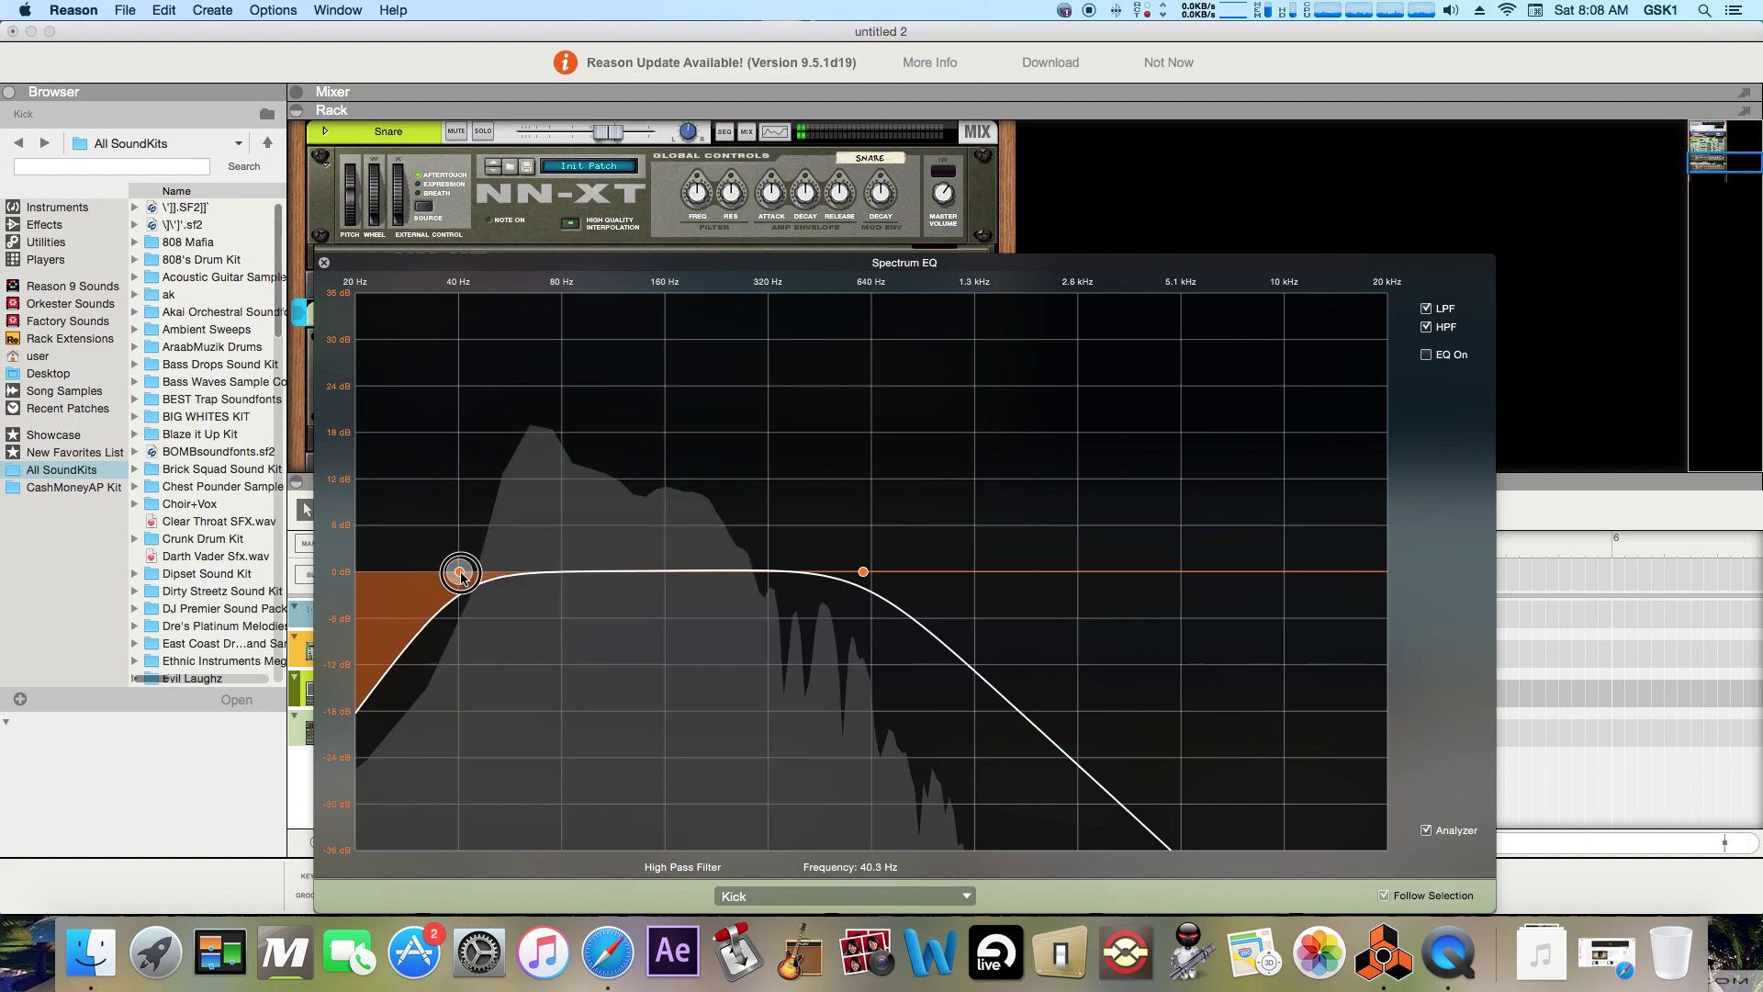
- Boost the Kick's low band with EQ and LF Bell by about 1.59 dB at 68.8 Hz, and lower its low-pass filter to about 553.6 Hz
click(1436, 355)
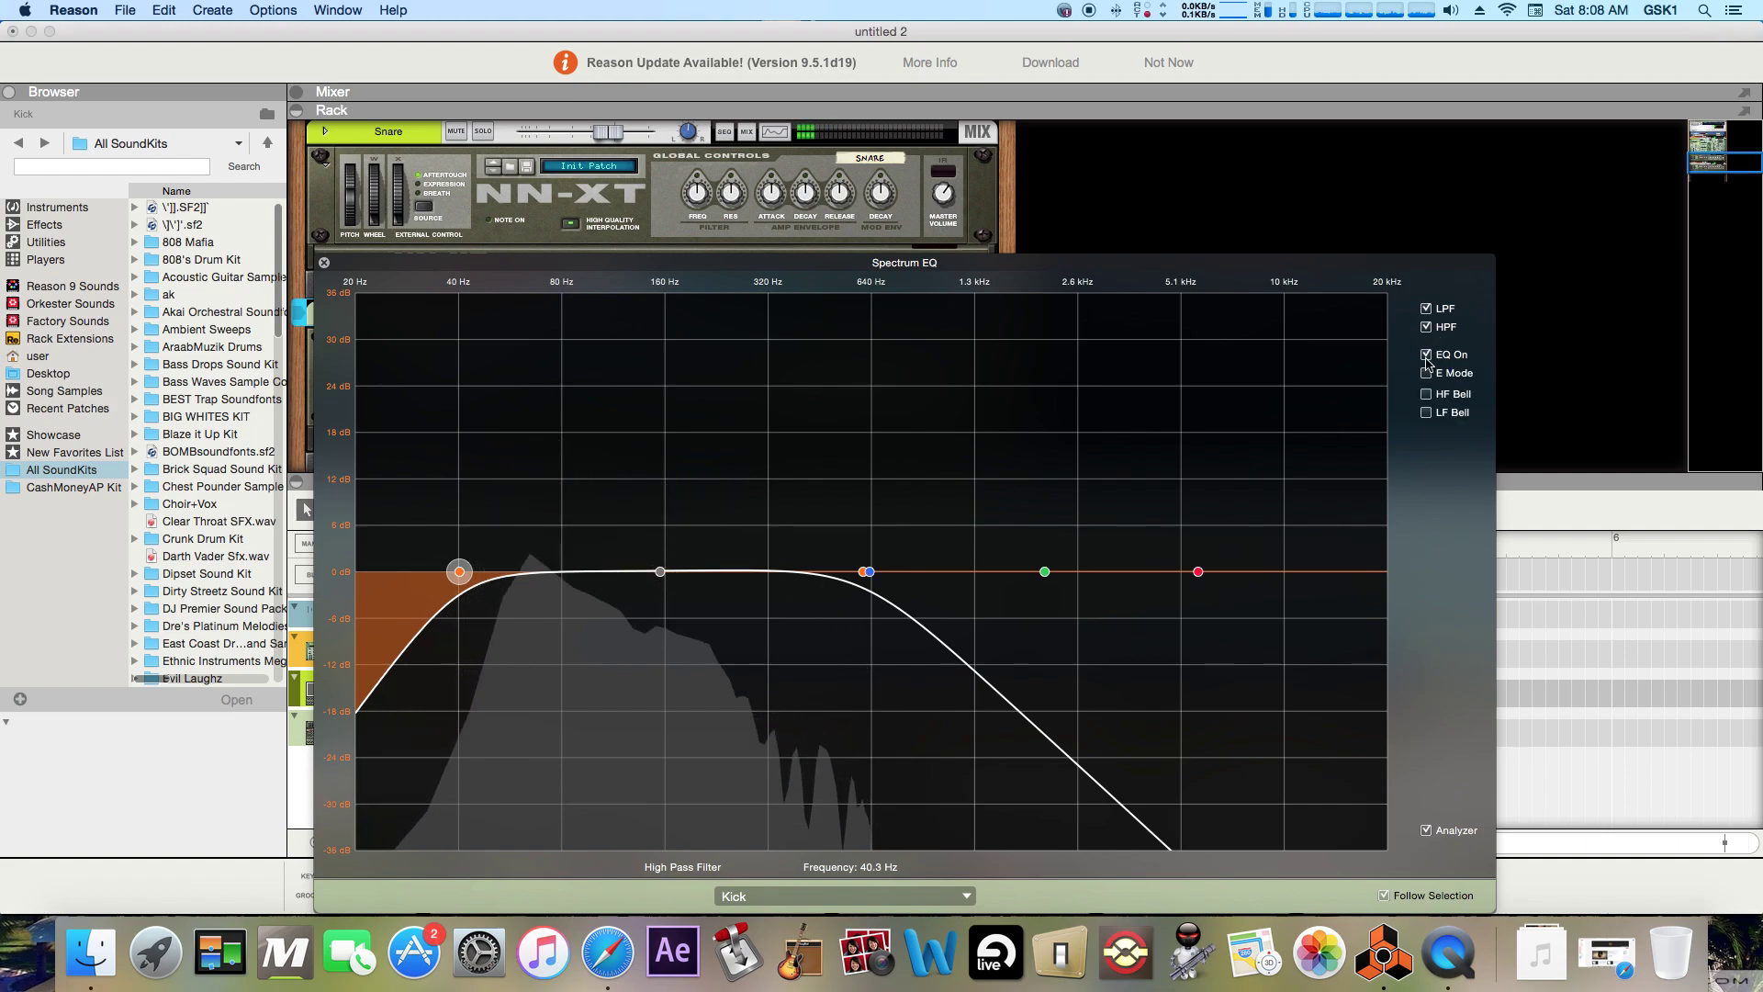
click(1426, 411)
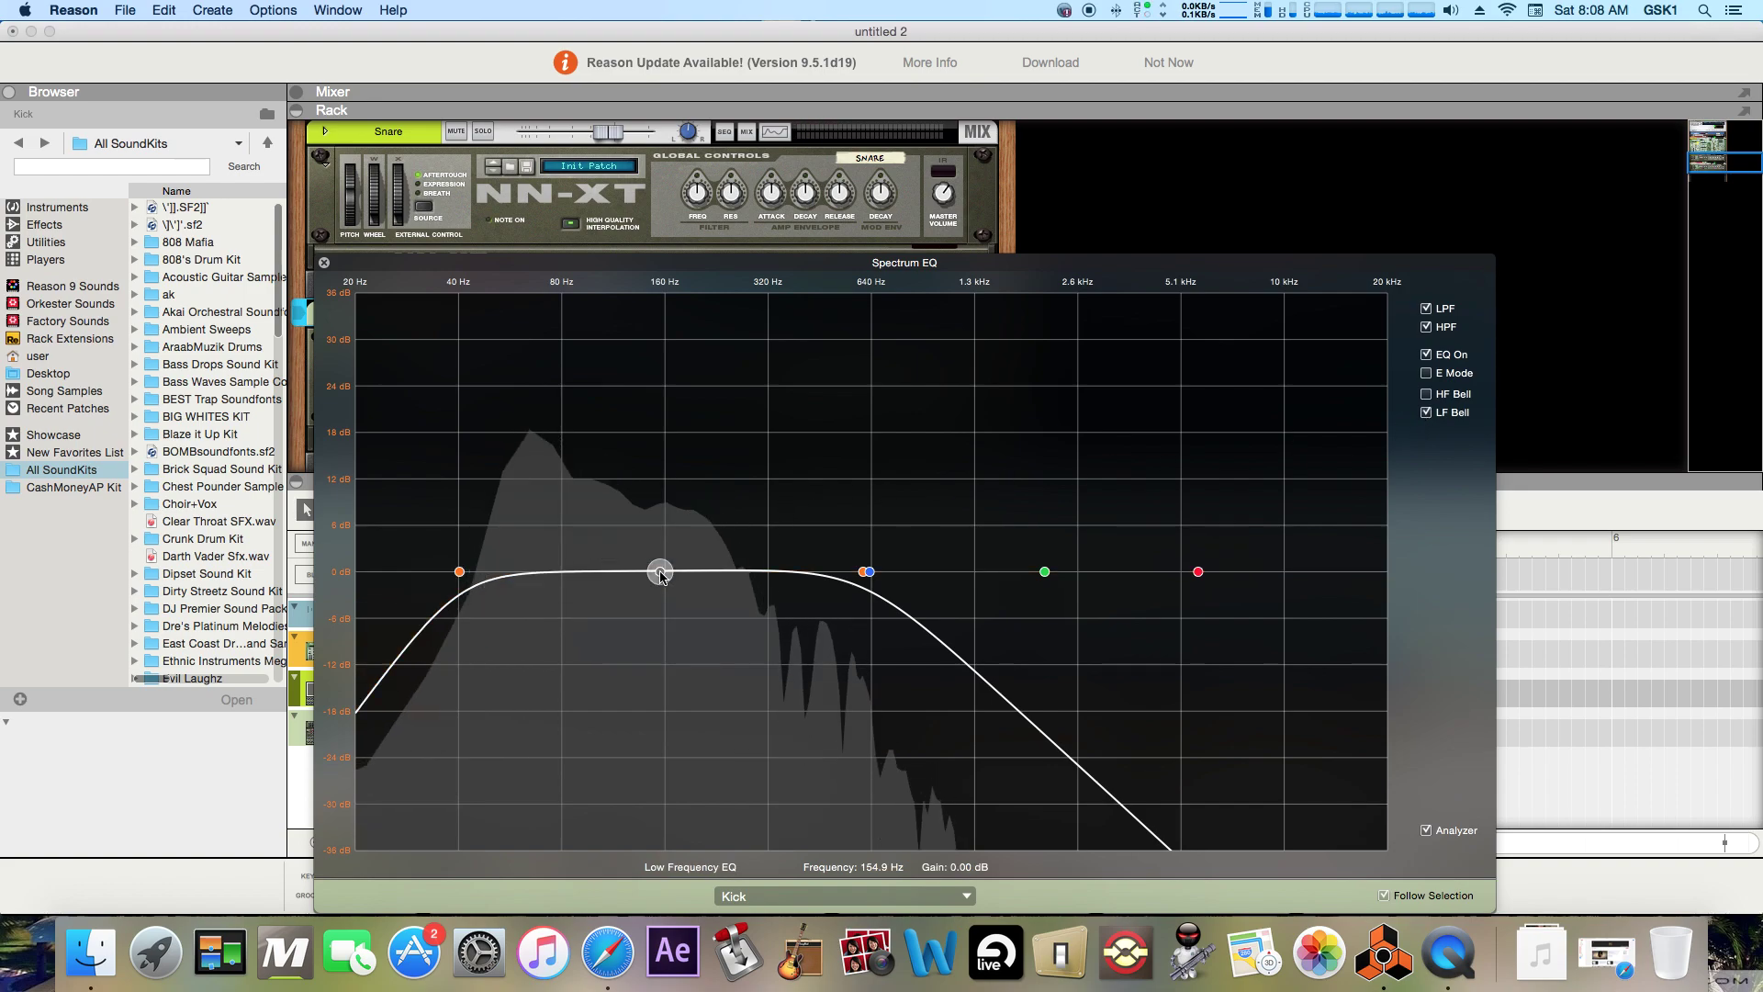
drag(521, 532, 531, 513)
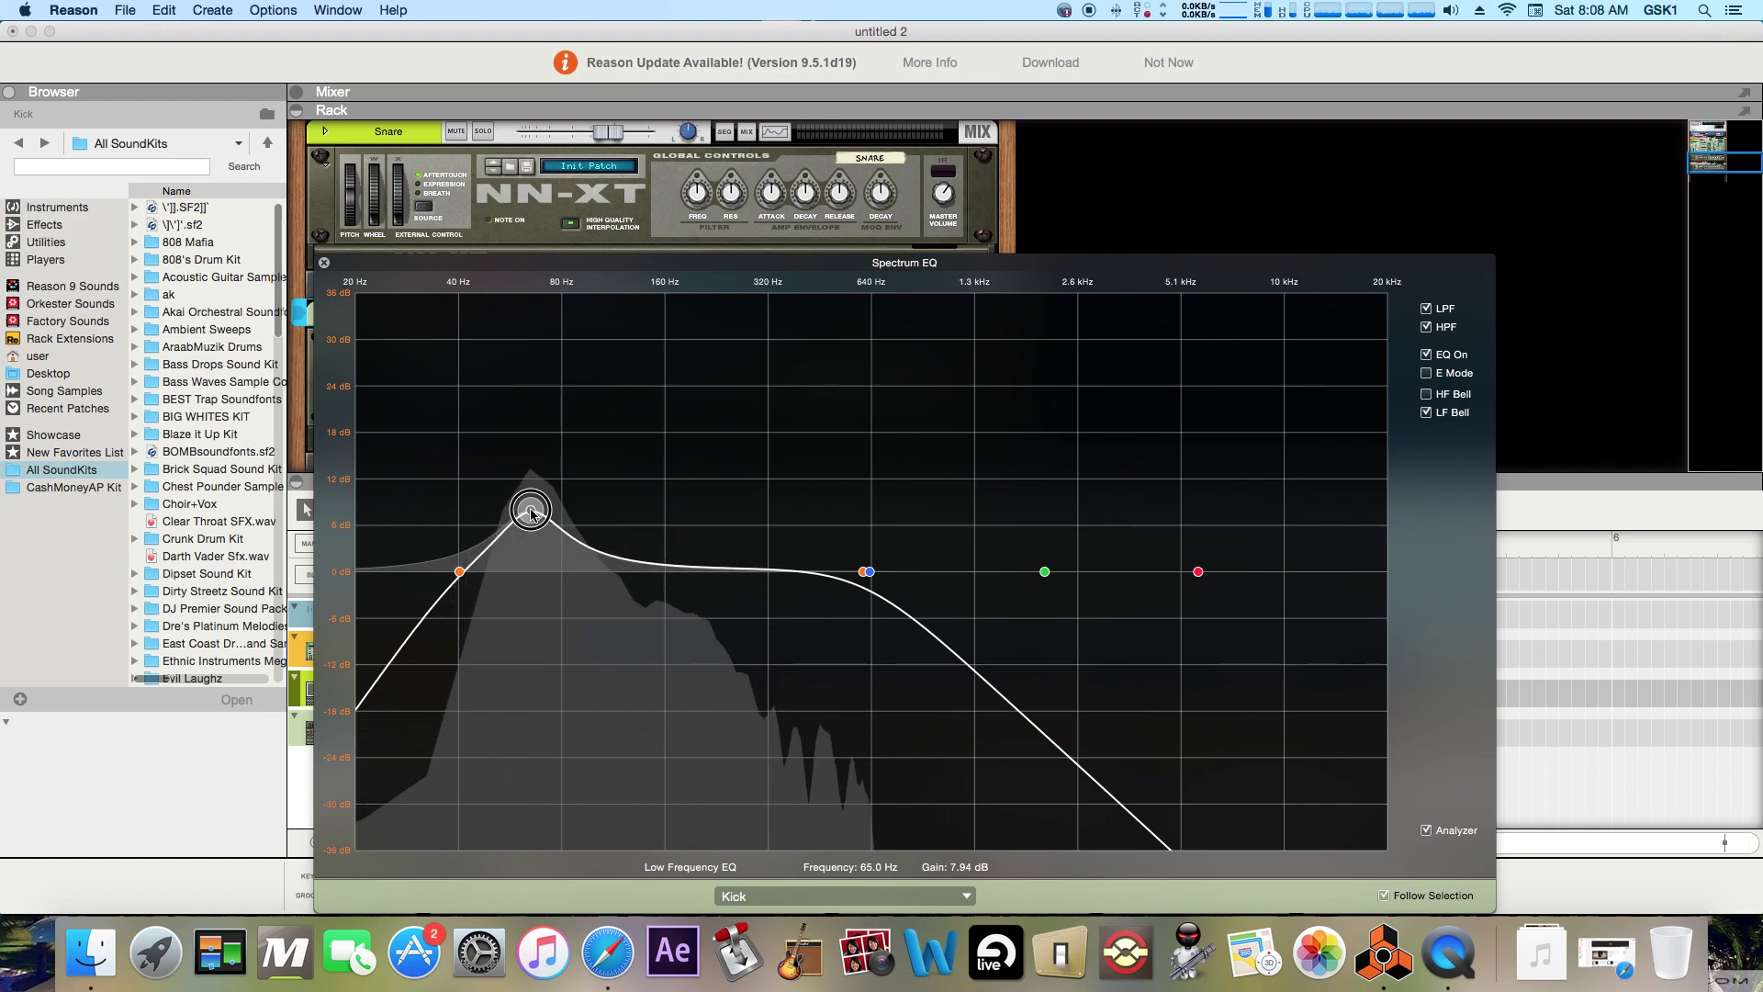
drag(531, 512, 535, 514)
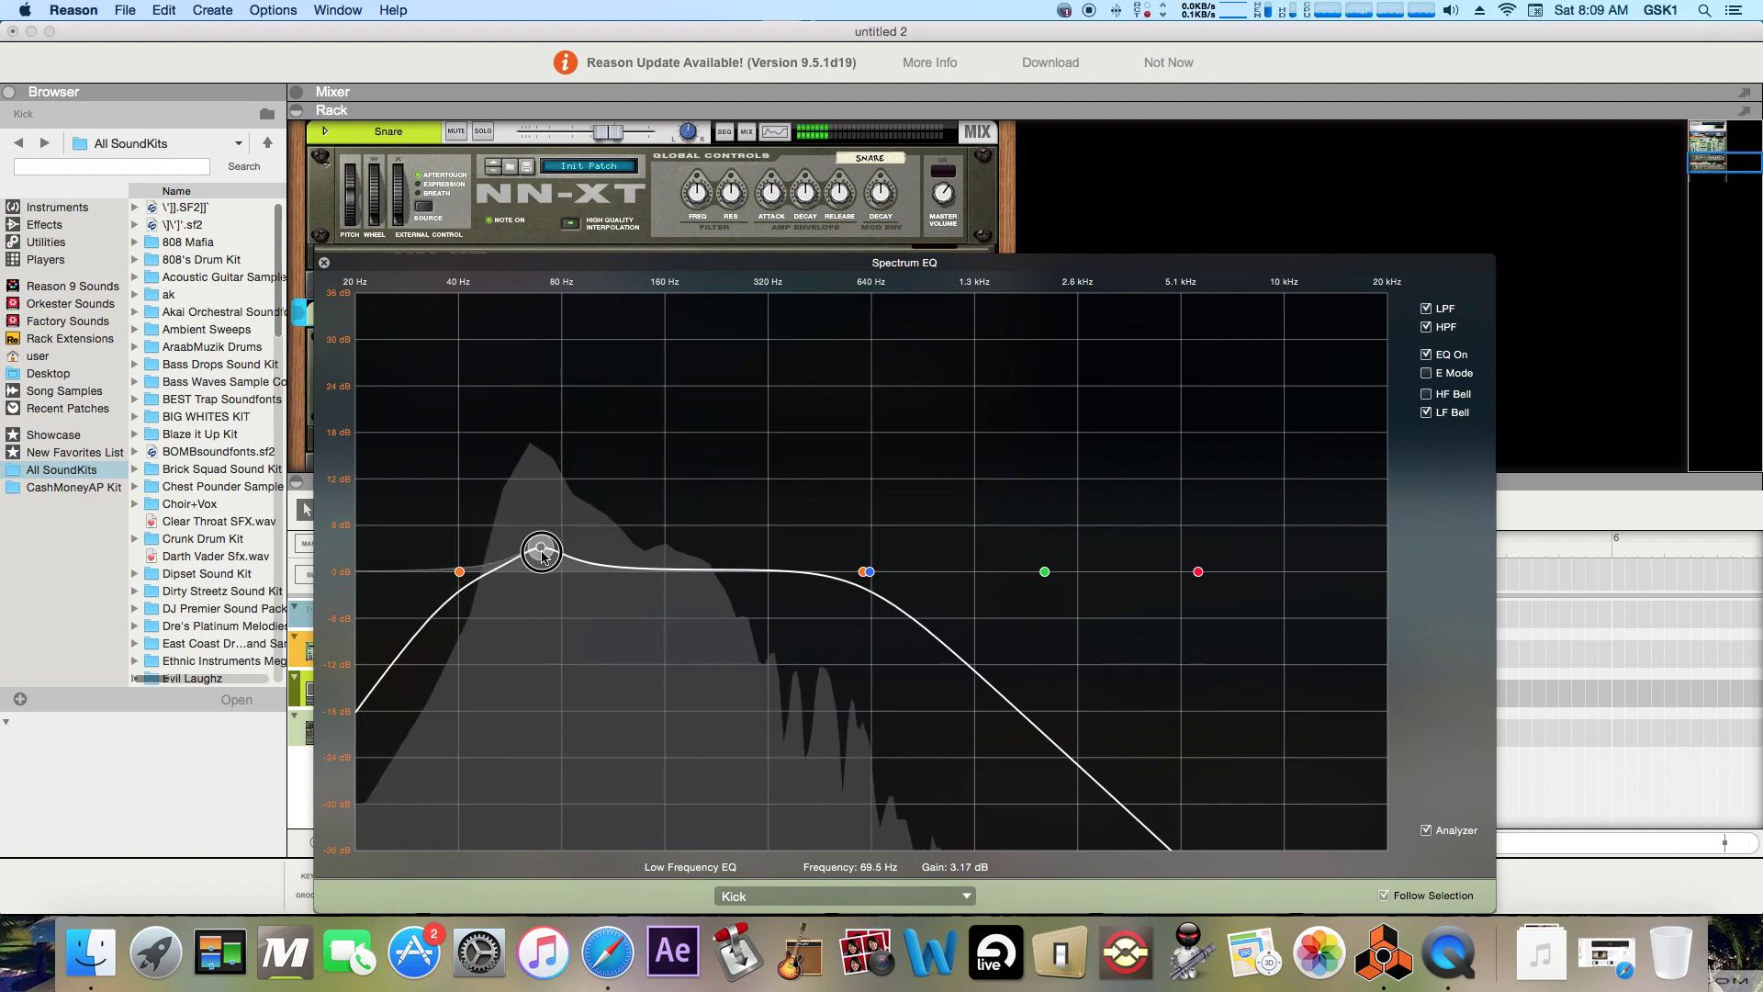
drag(542, 558, 538, 564)
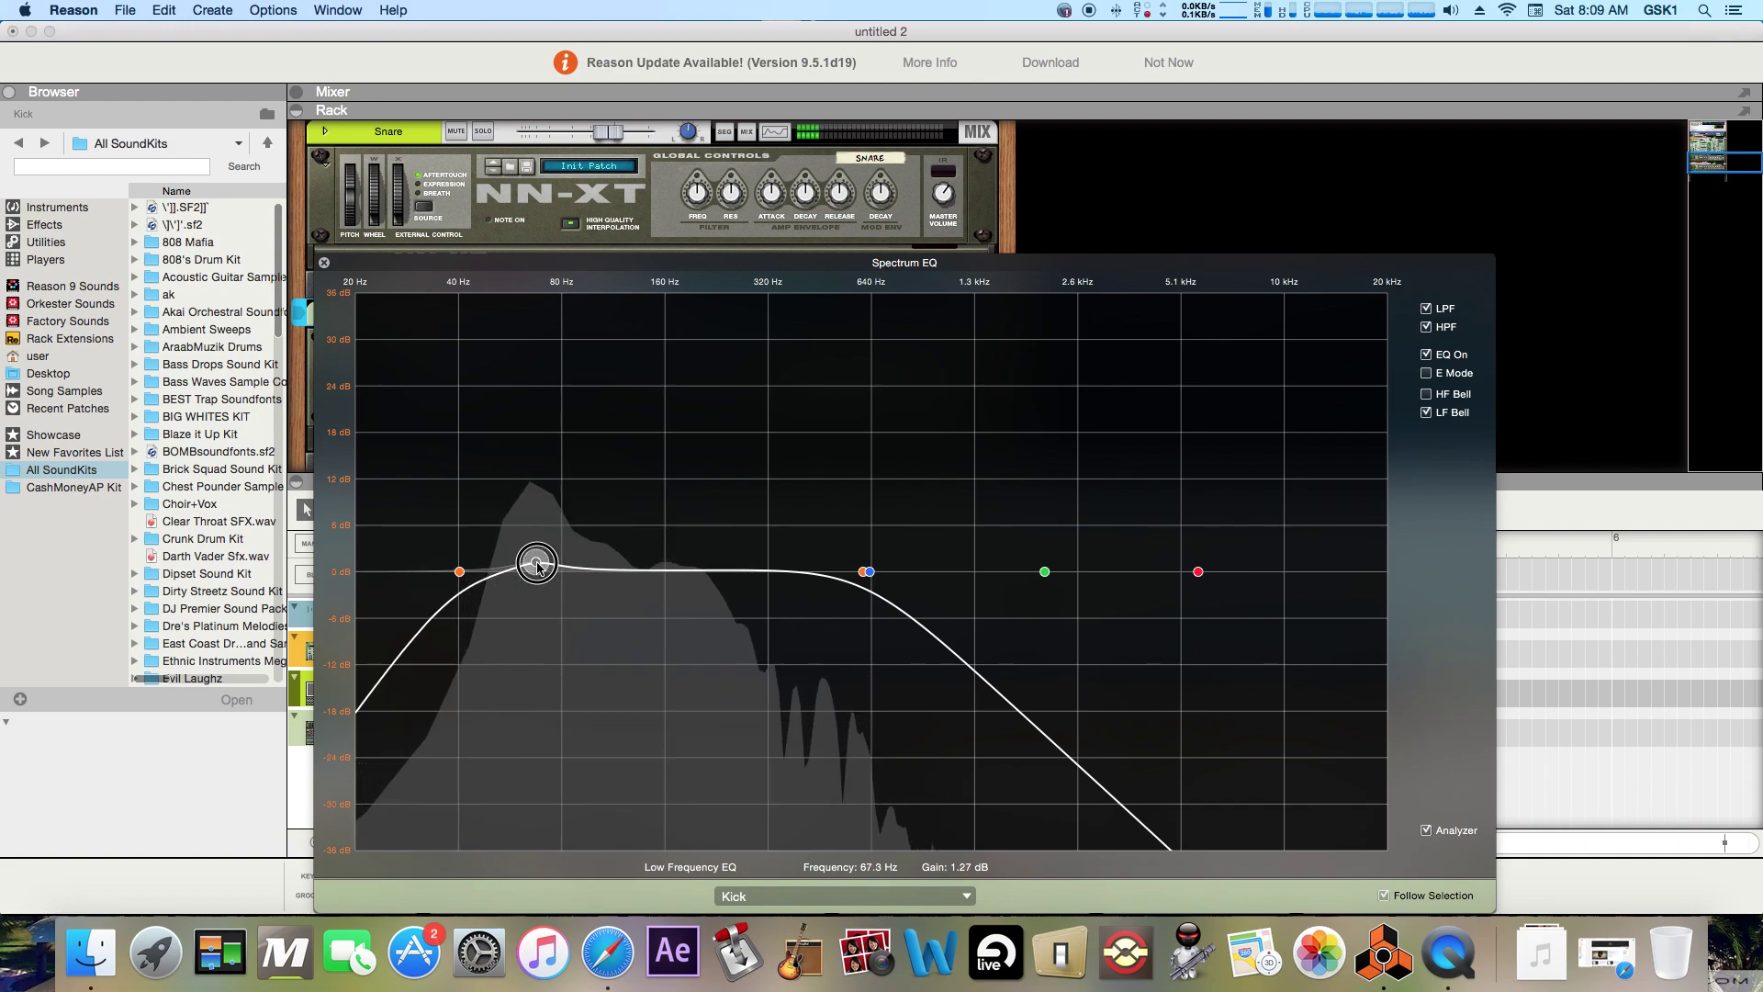
drag(539, 566, 545, 563)
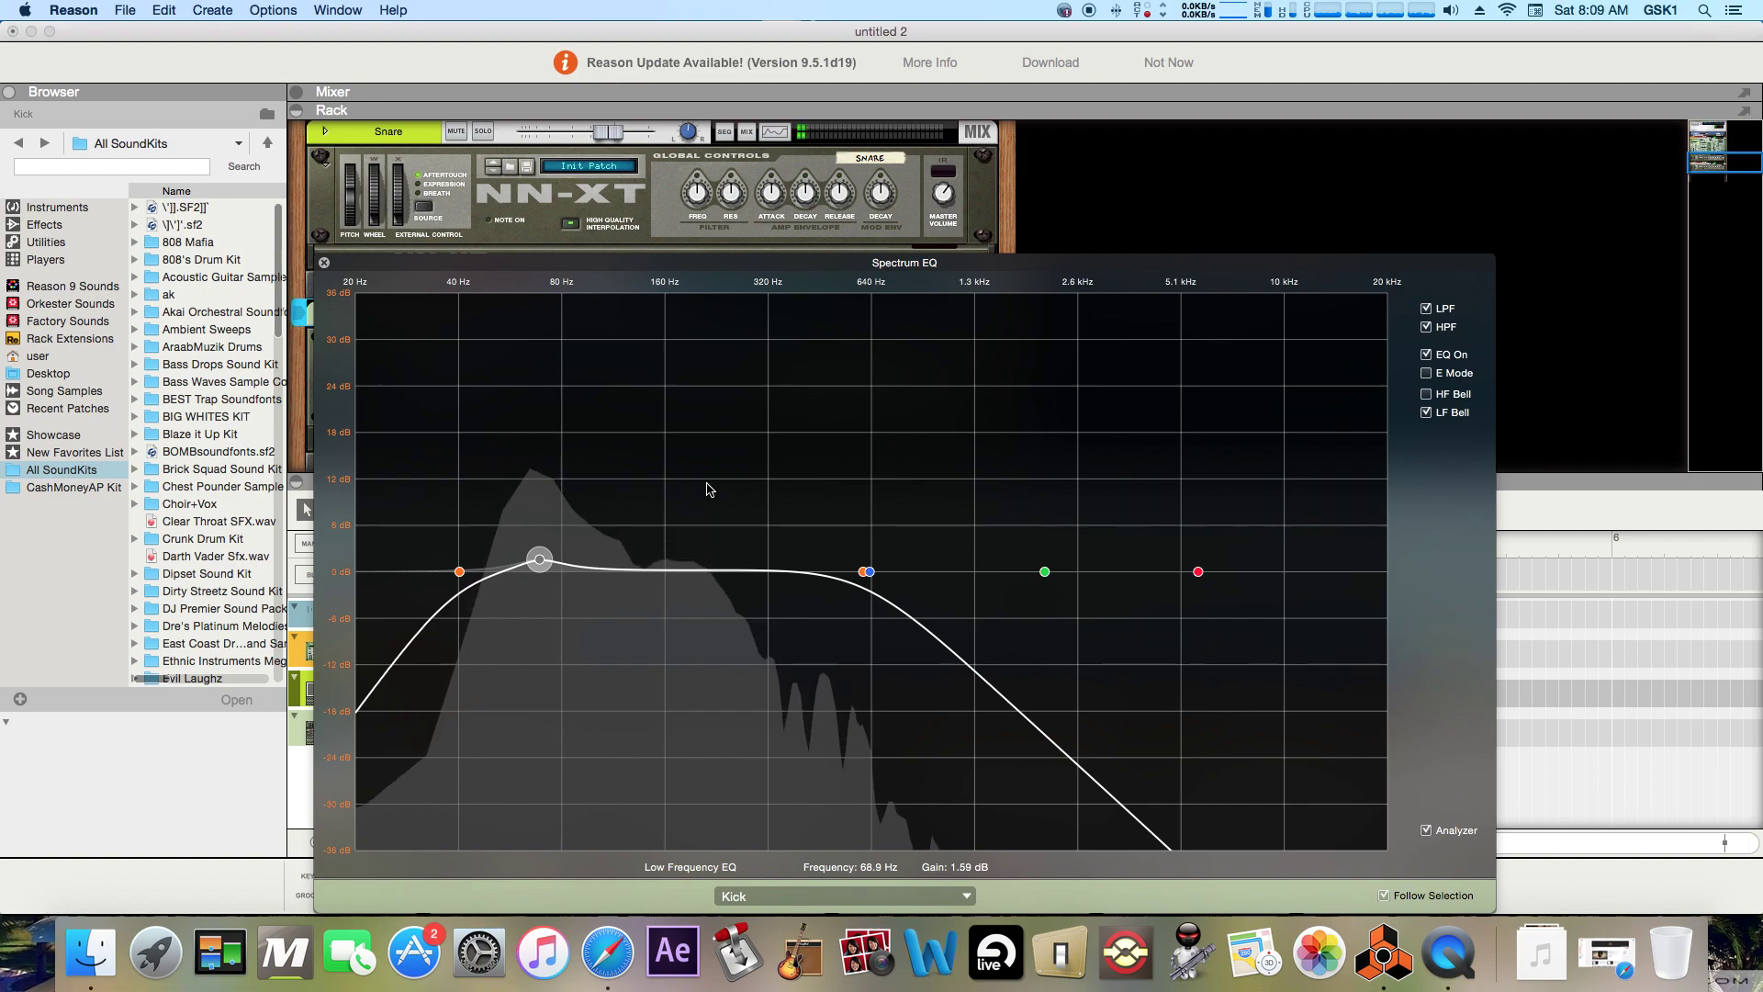
drag(542, 564, 537, 565)
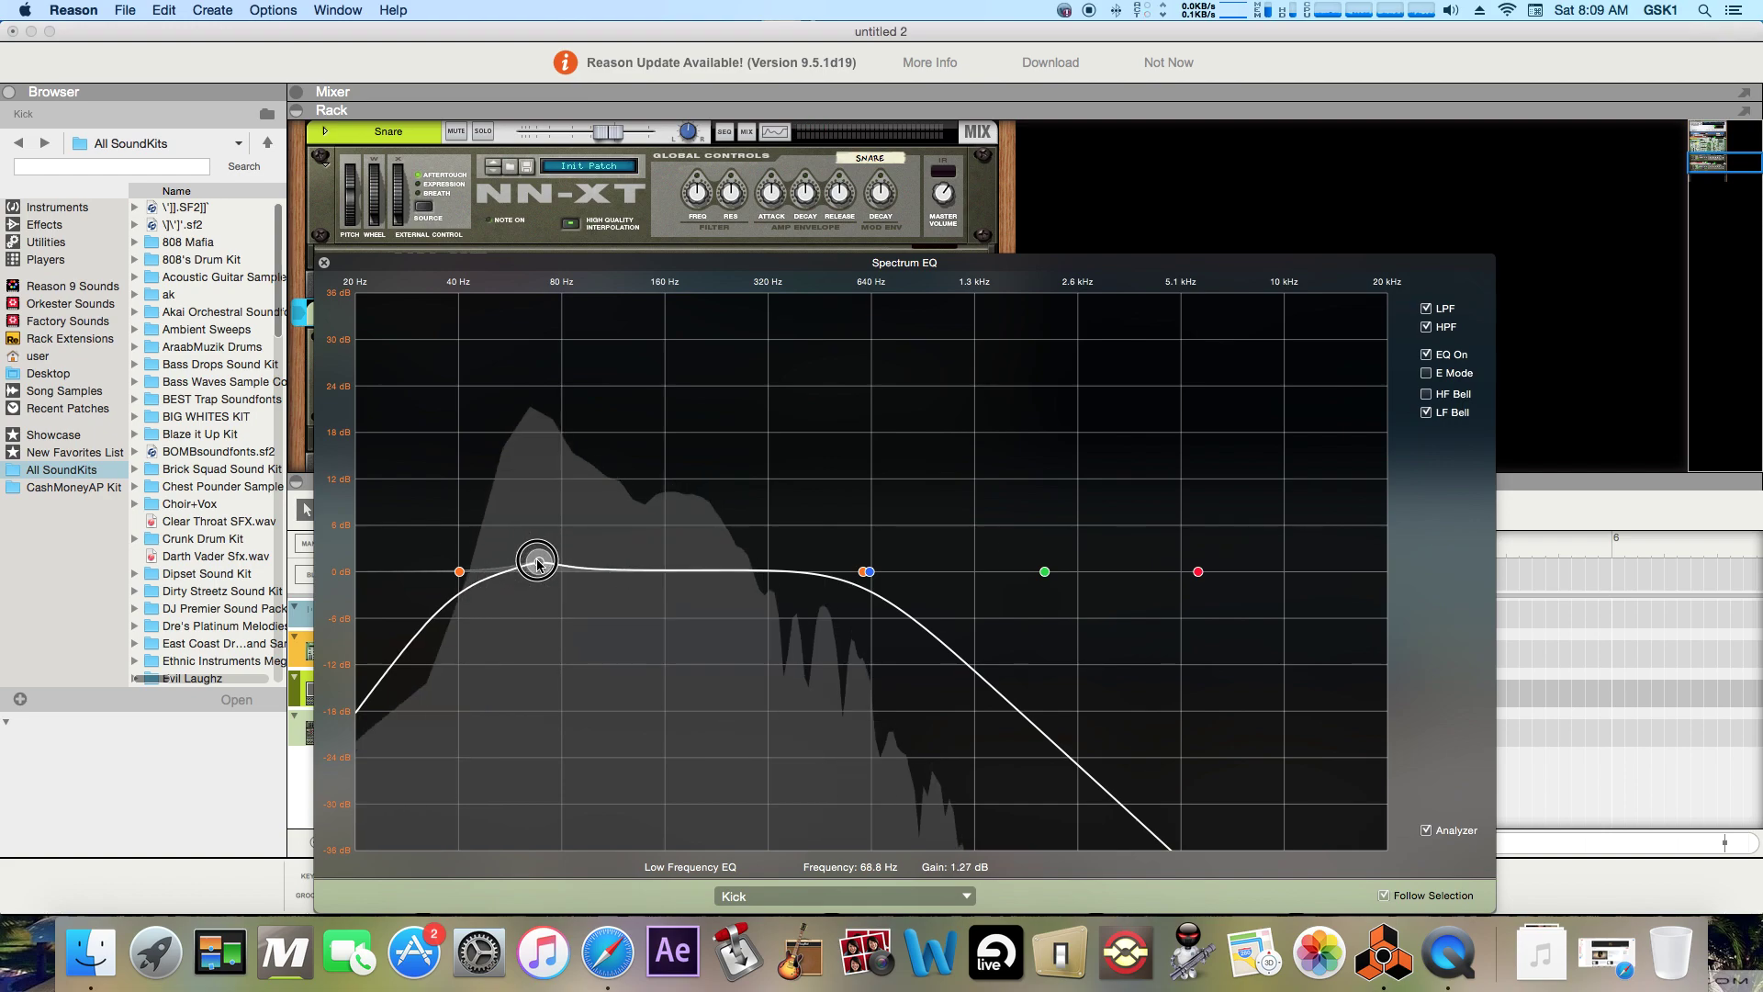
drag(538, 564, 538, 561)
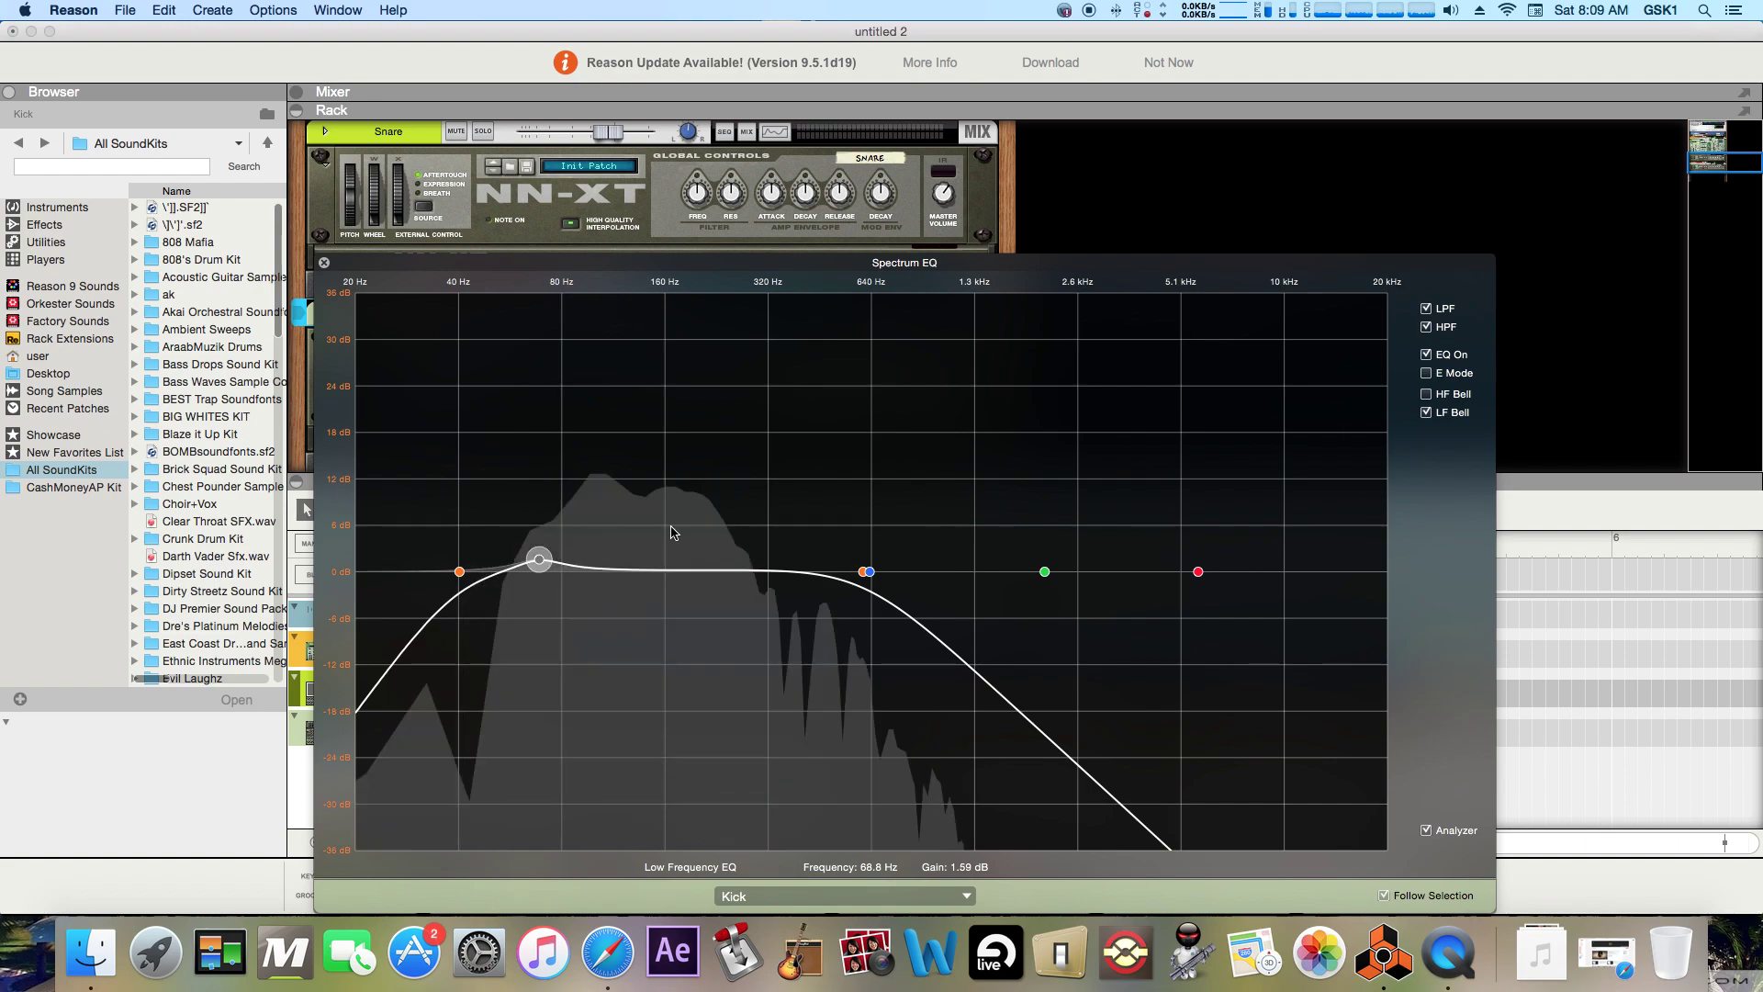
drag(863, 571, 858, 578)
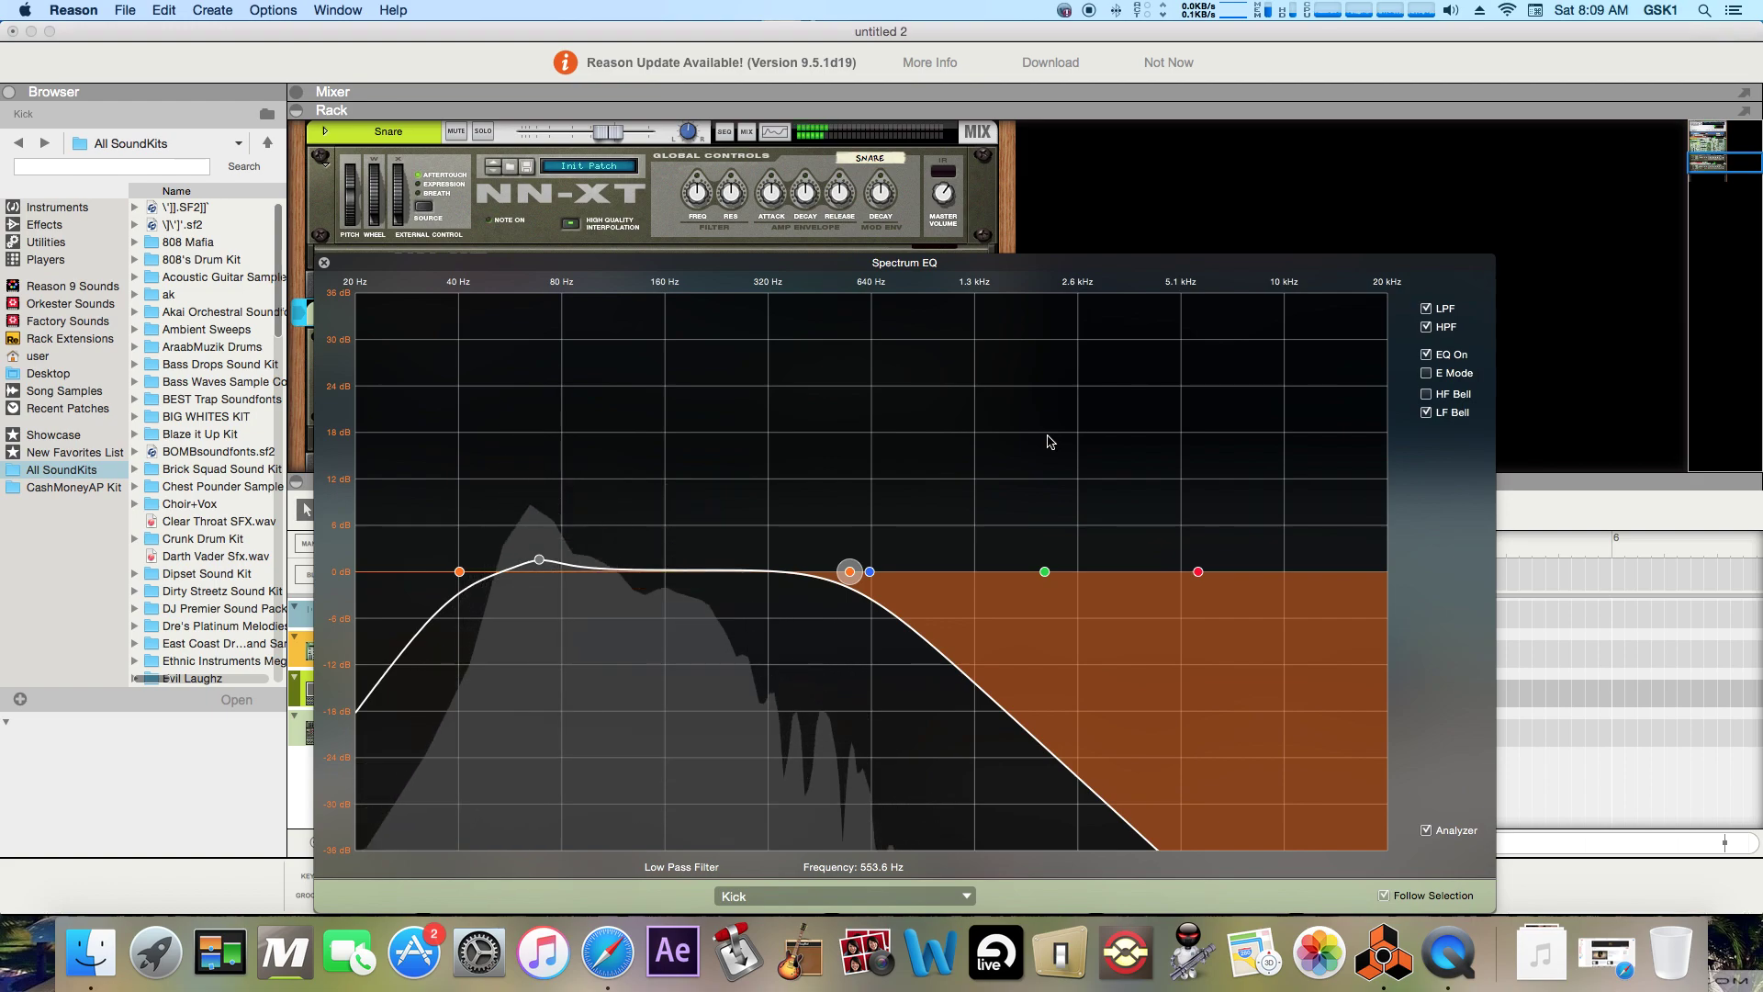
- Compare the Kick channel with its LPF, HPF and EQ switched off, and re-enable all three
click(1428, 311)
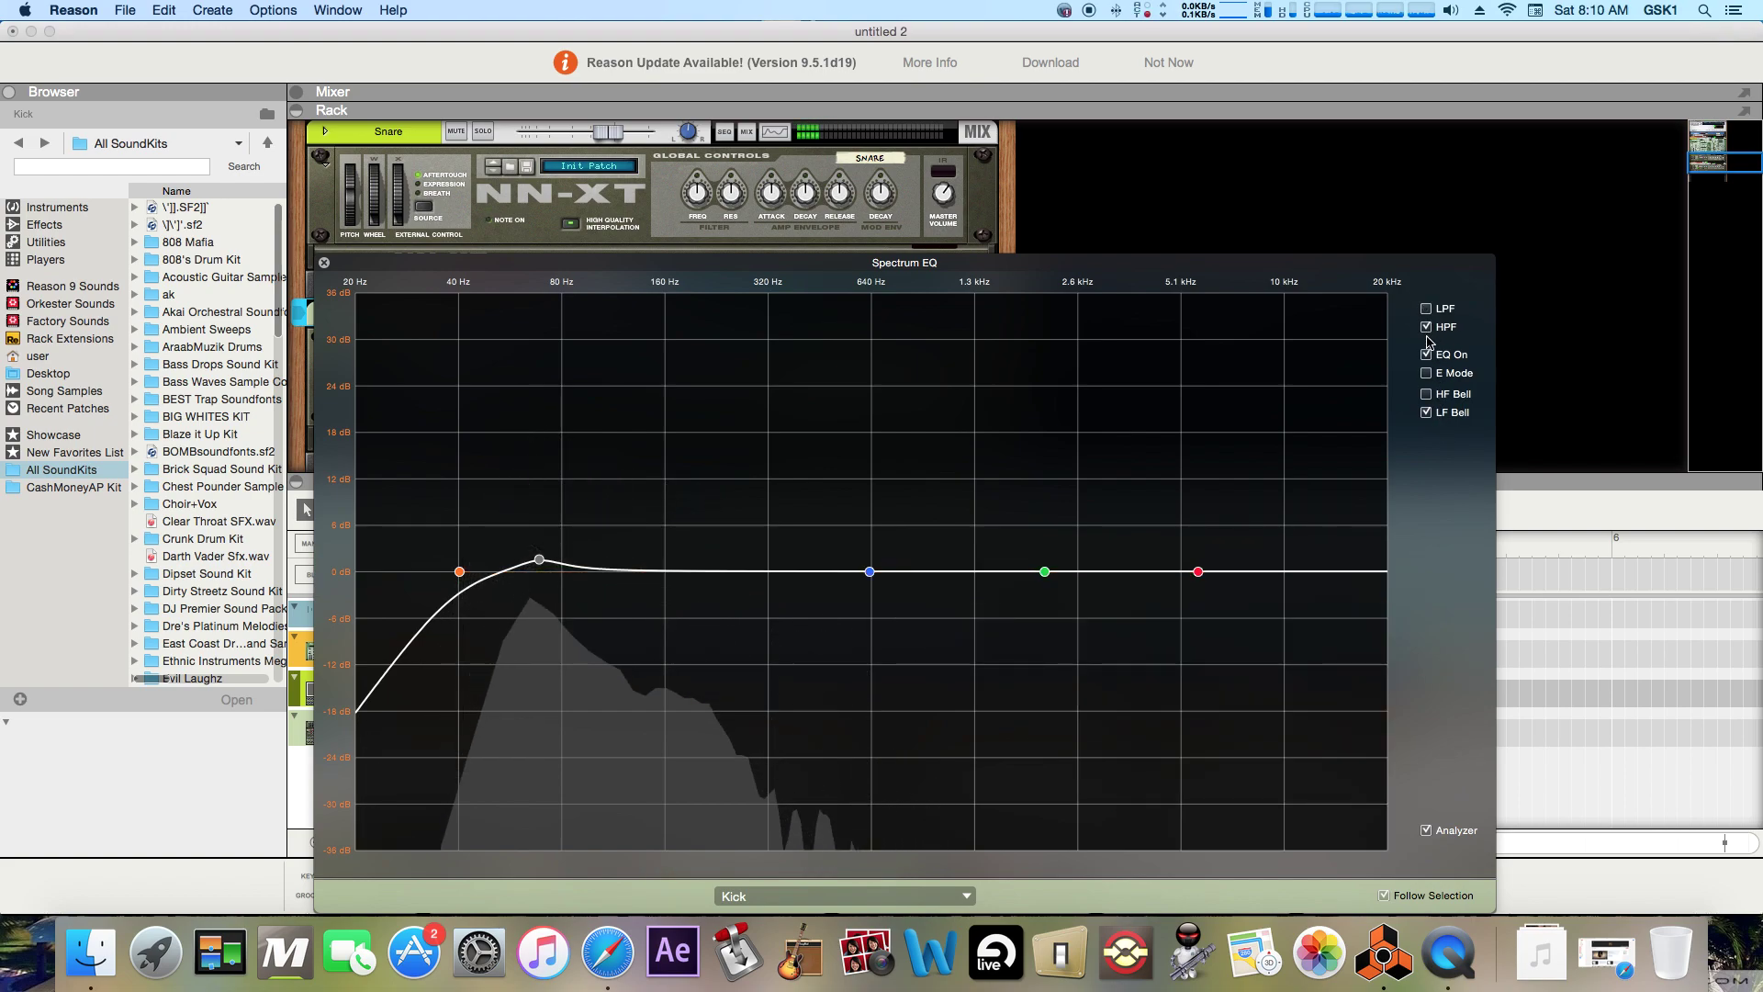
click(1427, 328)
click(1426, 355)
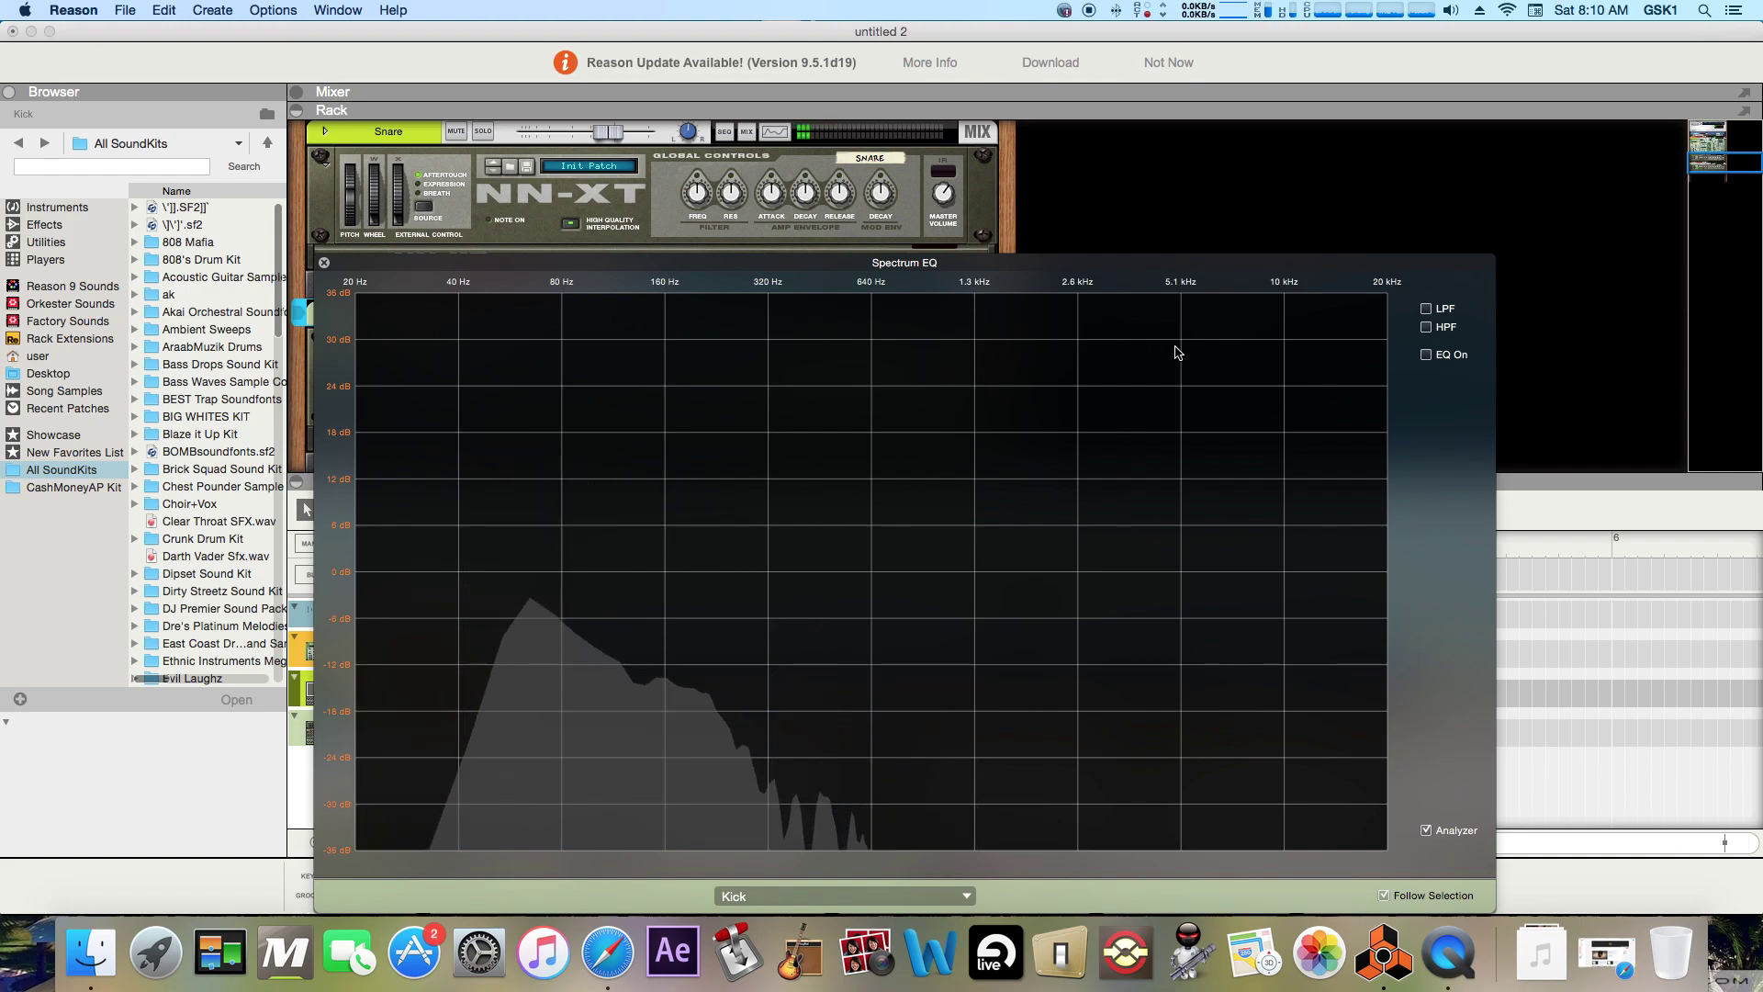
click(1426, 311)
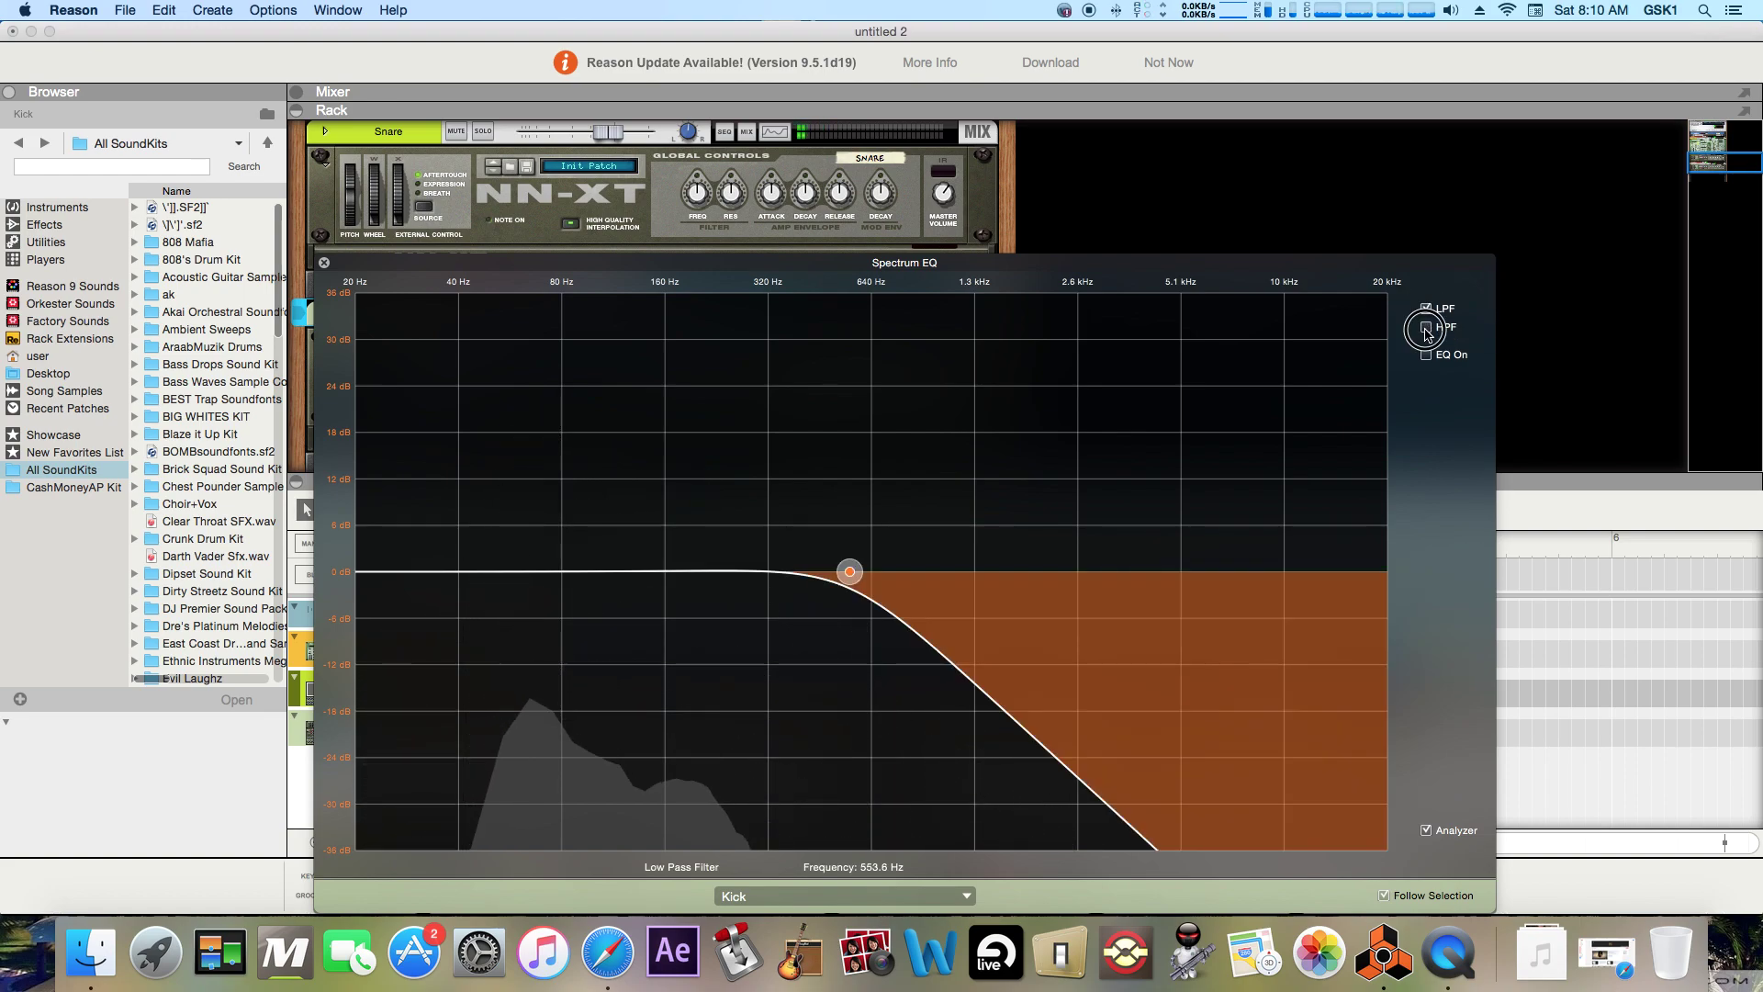
click(1426, 329)
click(1423, 354)
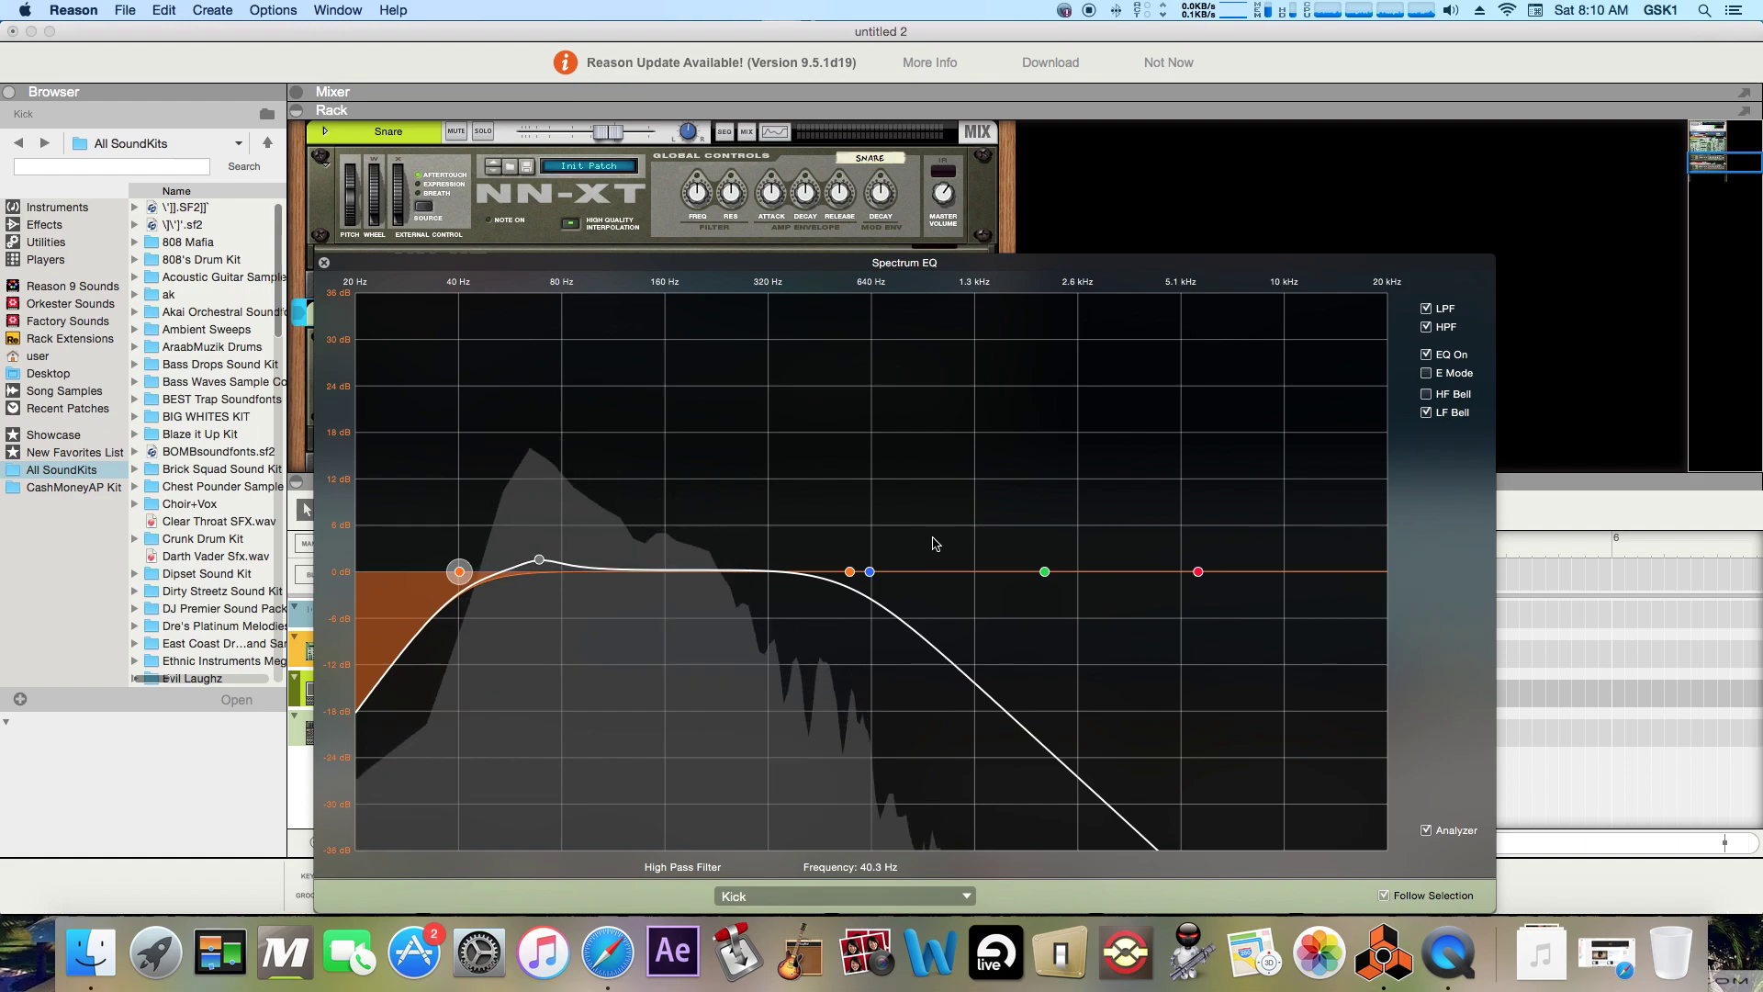
- Nudge the Kick's low-pass filter slightly higher, select the low-mid band, and close the Spectrum EQ
click(850, 571)
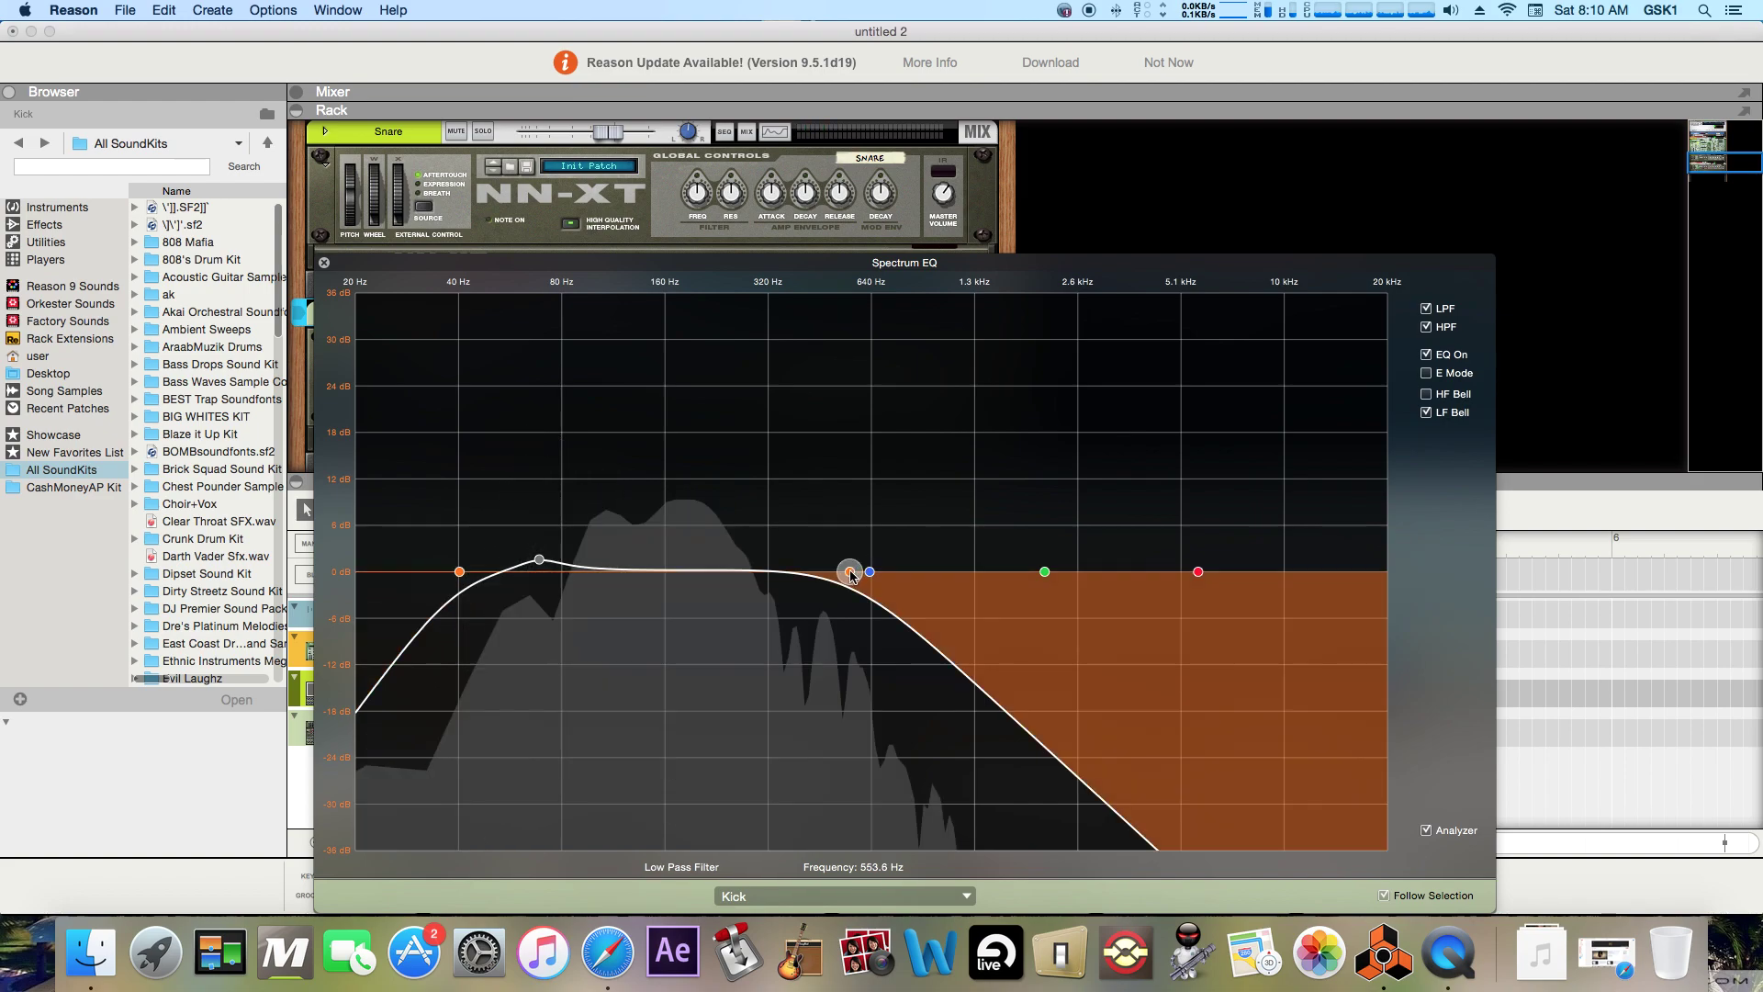
click(868, 573)
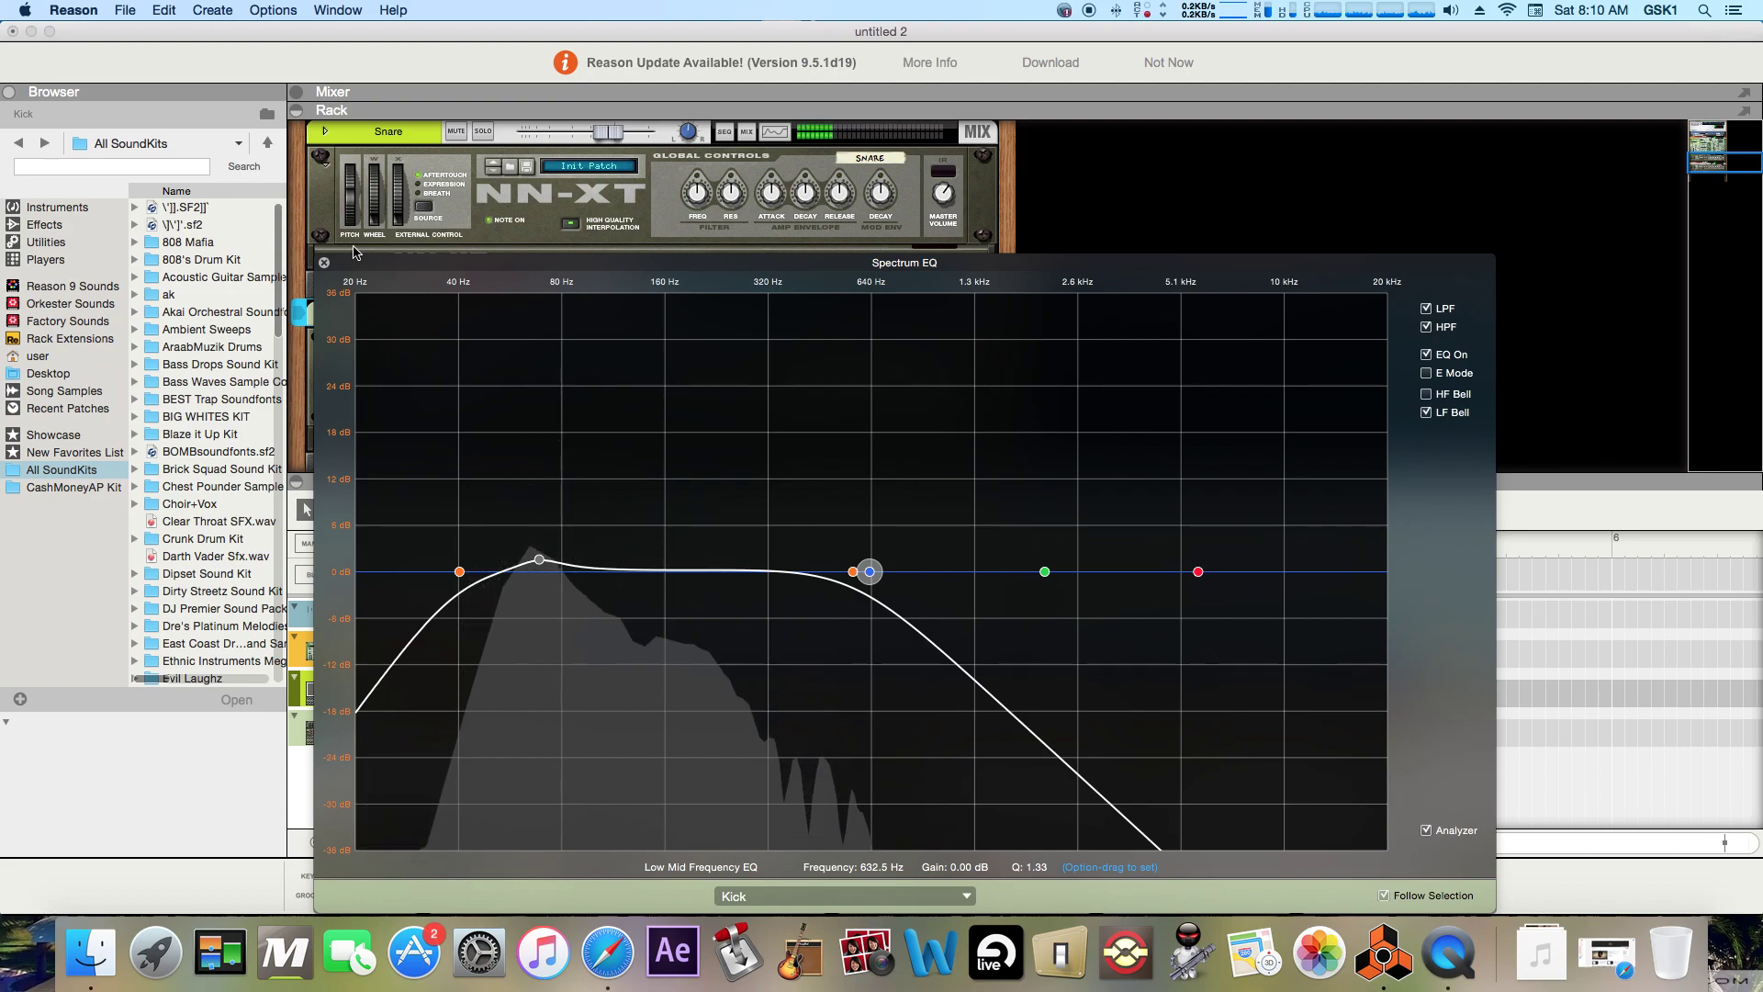
click(323, 263)
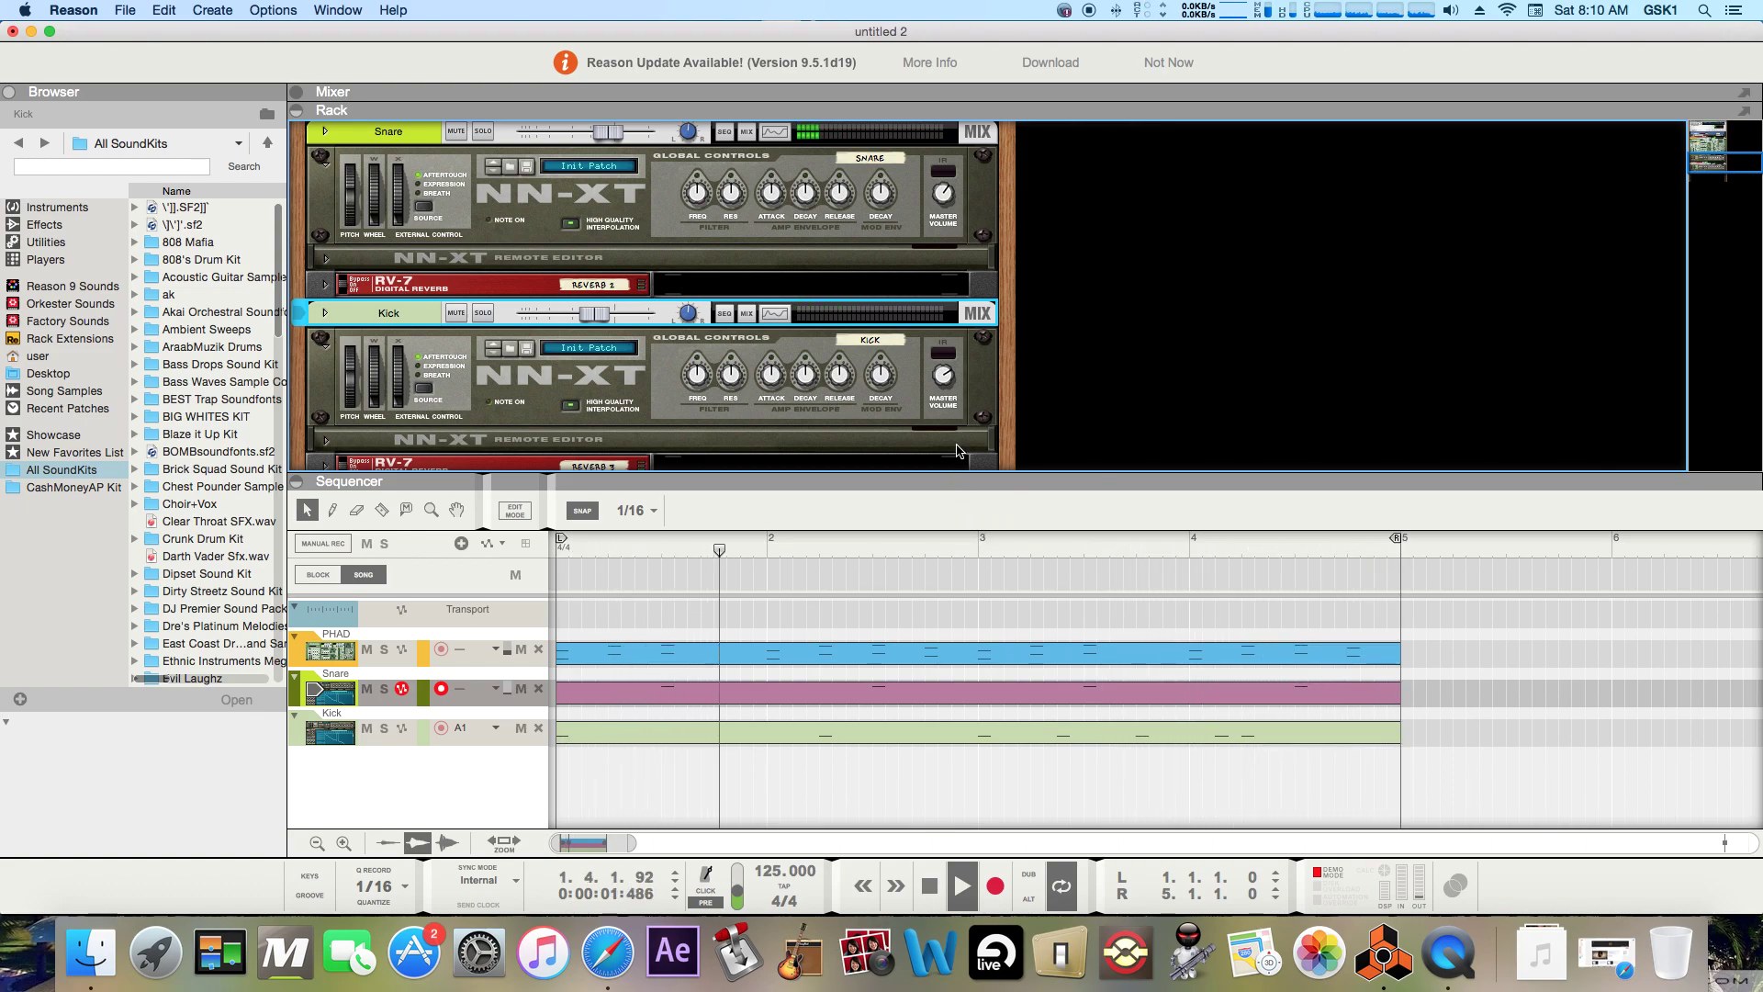
- Adjust the master volume on the Kick's NN-XT and stop playback
click(943, 377)
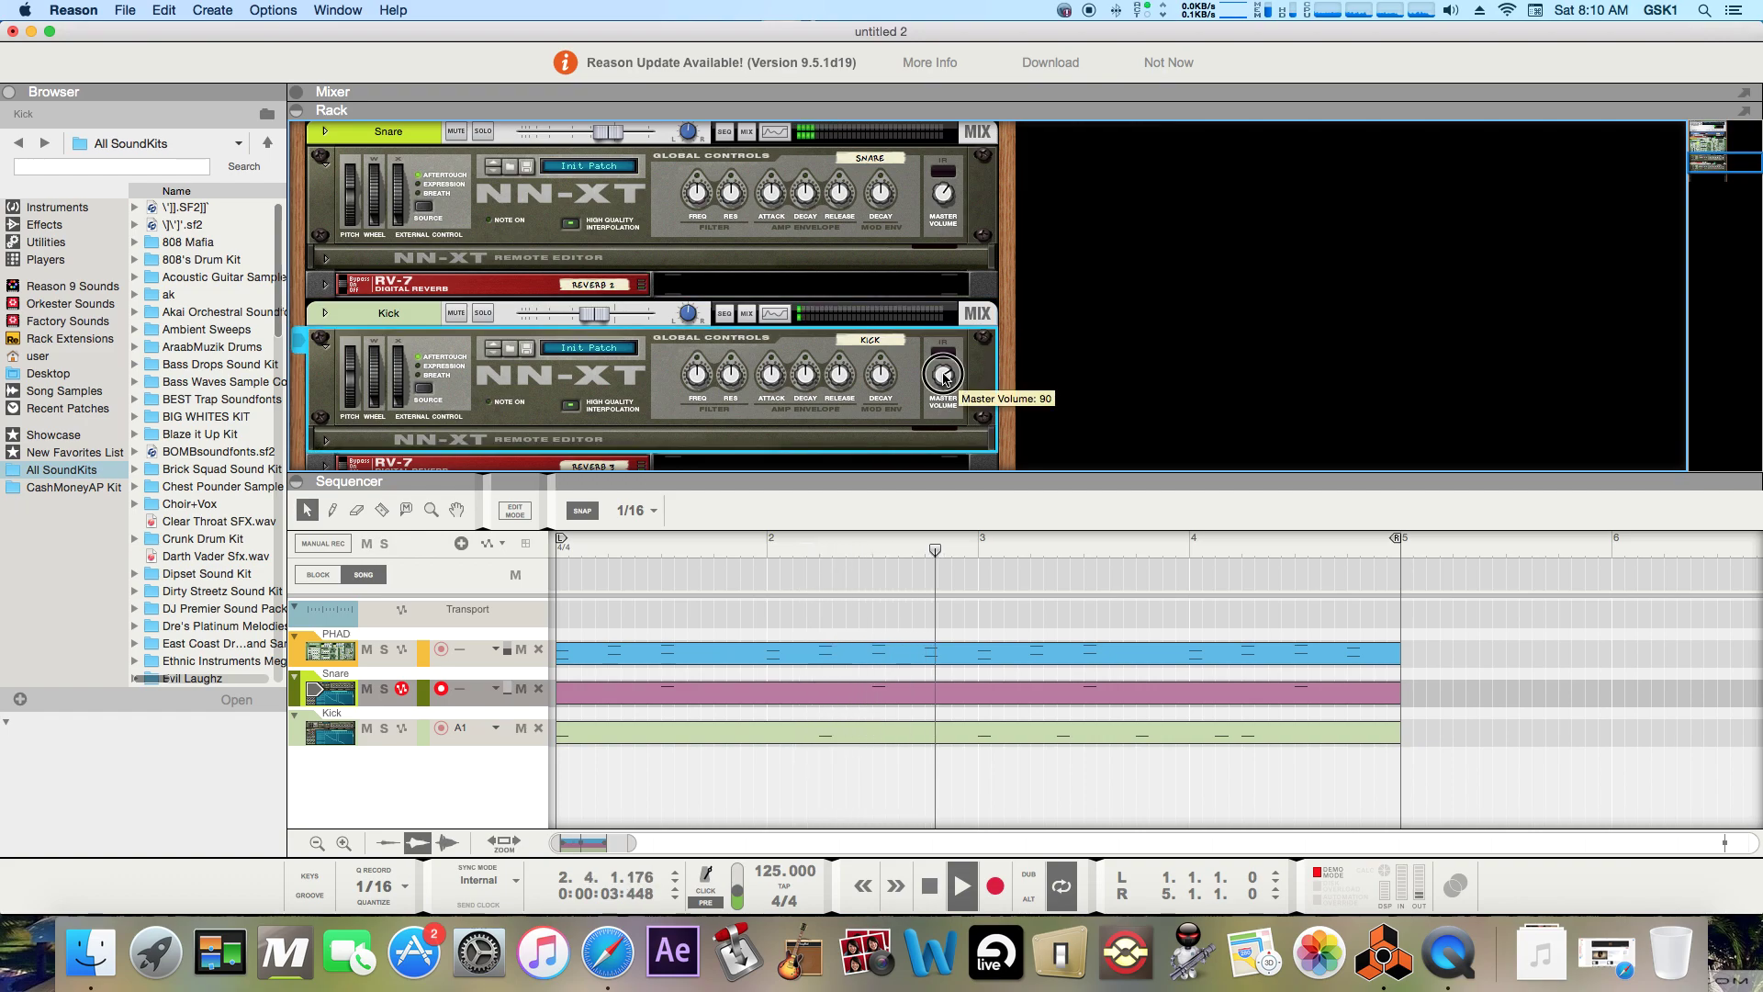
drag(944, 376, 945, 377)
scroll(1056, 367, down, 3)
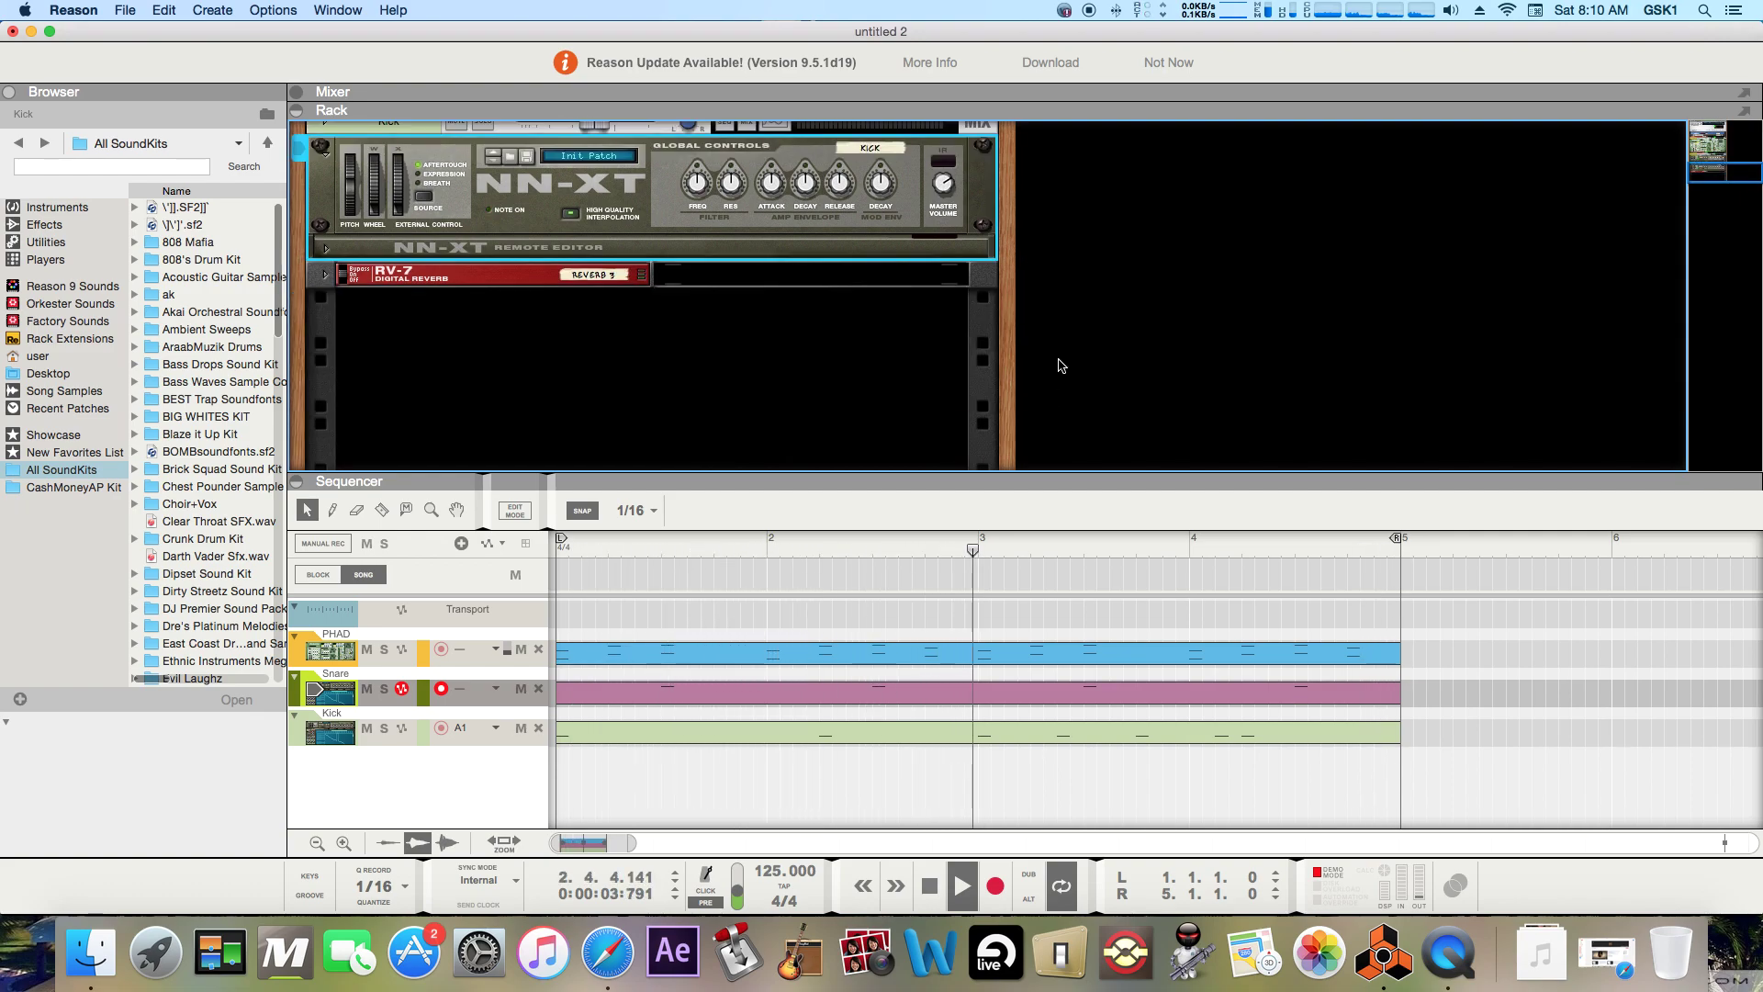
click(930, 885)
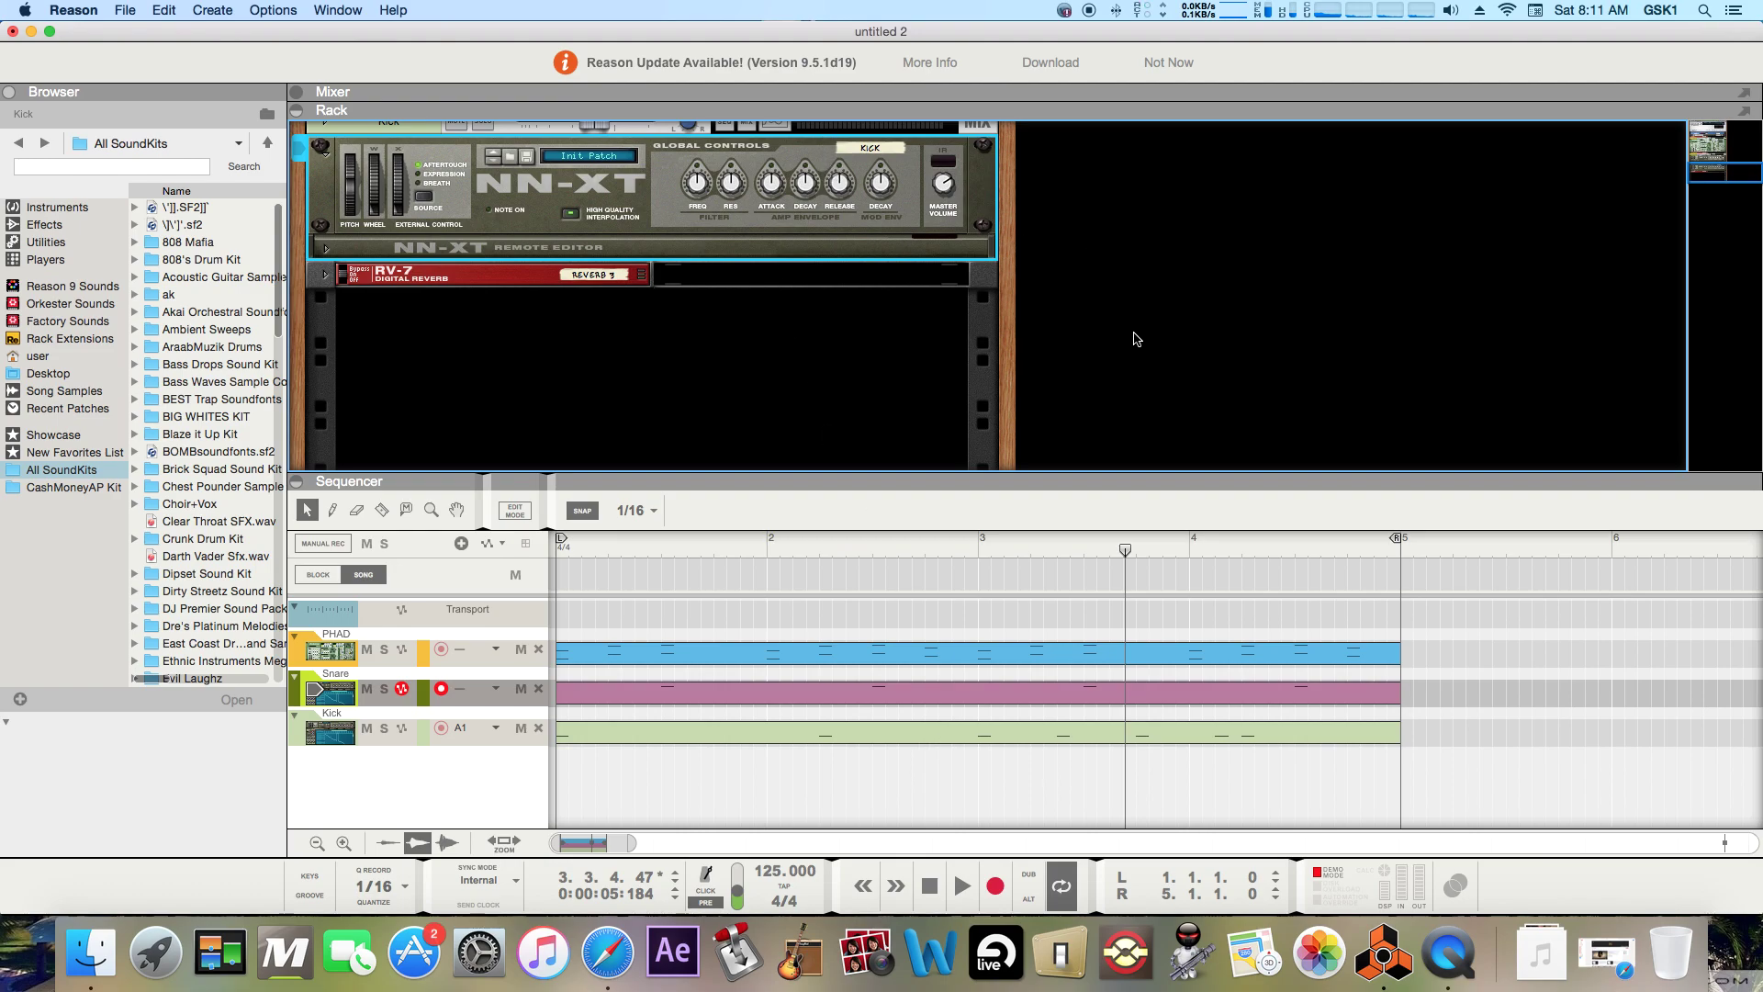
scroll(1136, 339, up, 5)
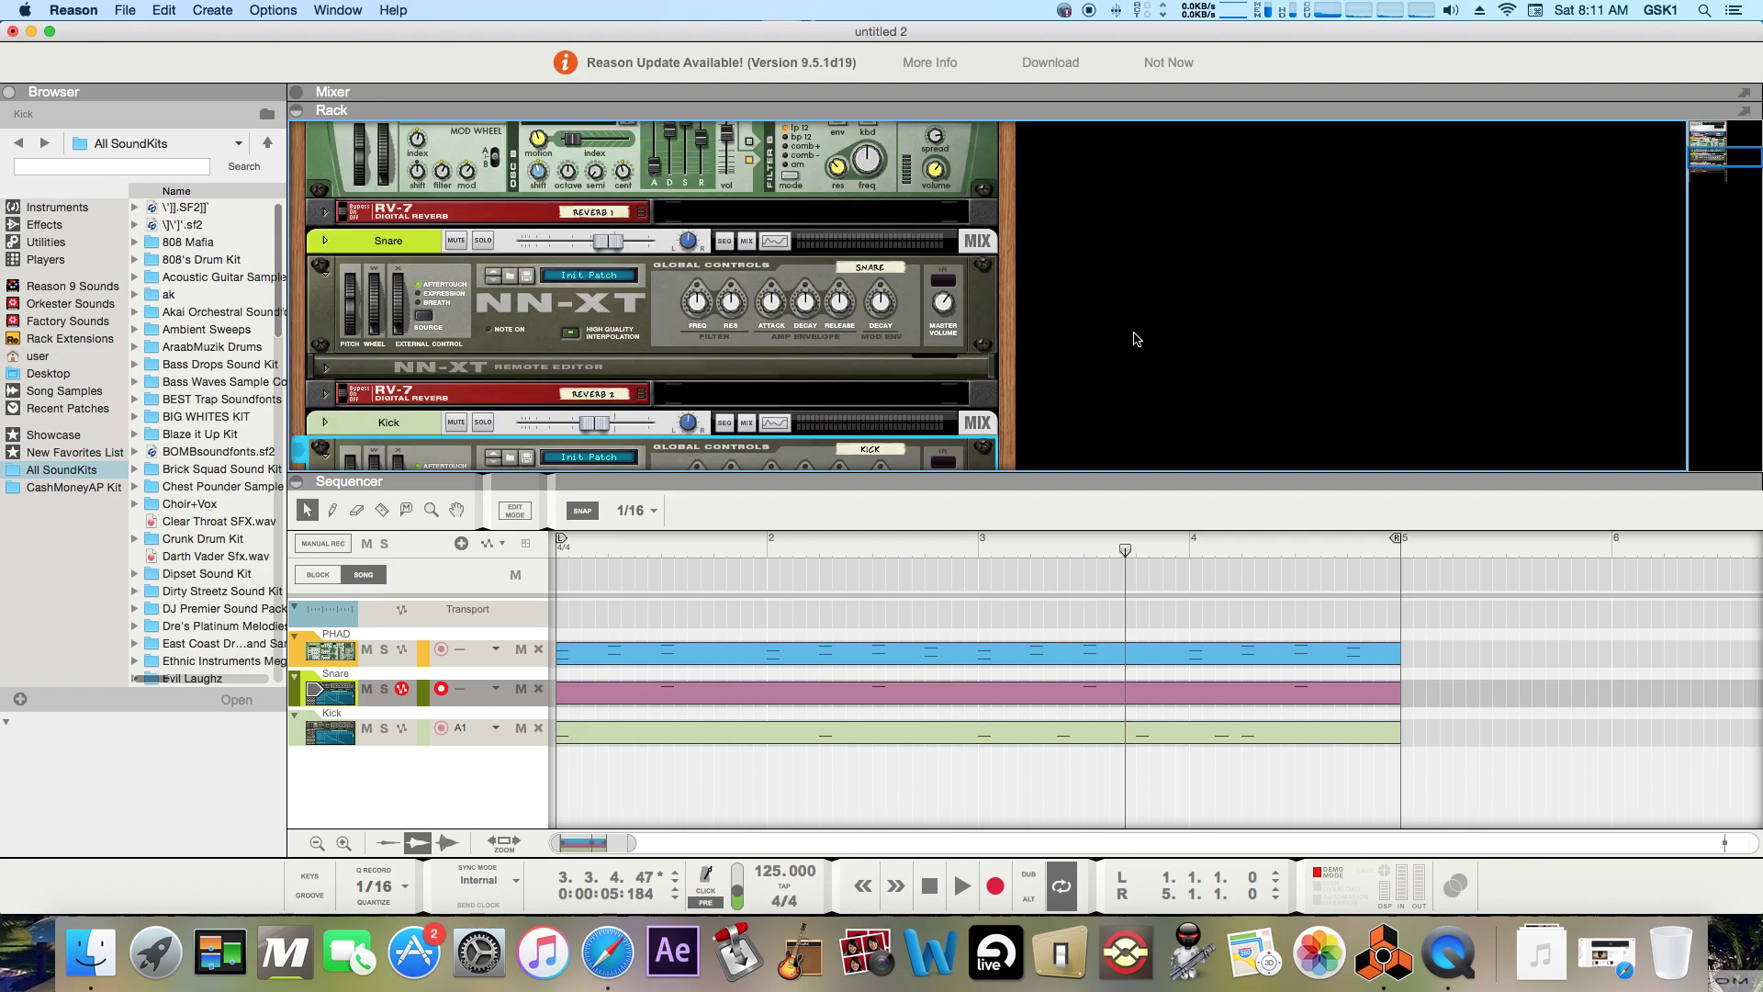
scroll(1136, 339, up, 5)
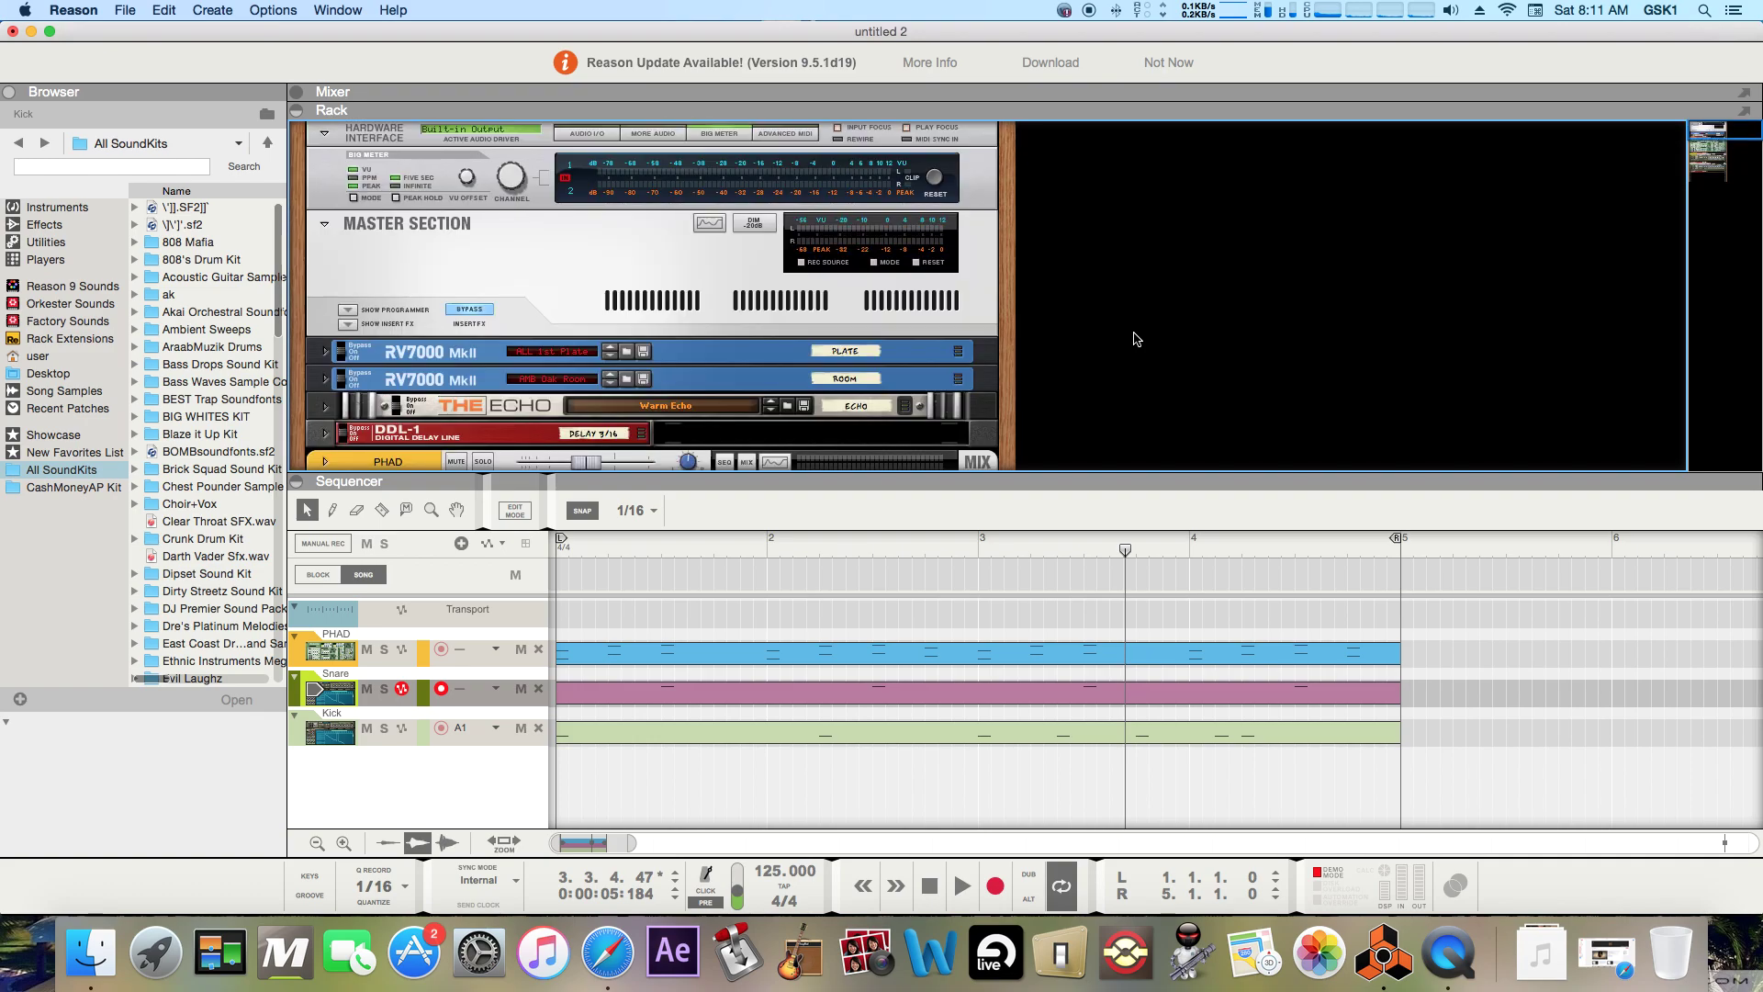
scroll(1120, 335, down, 1)
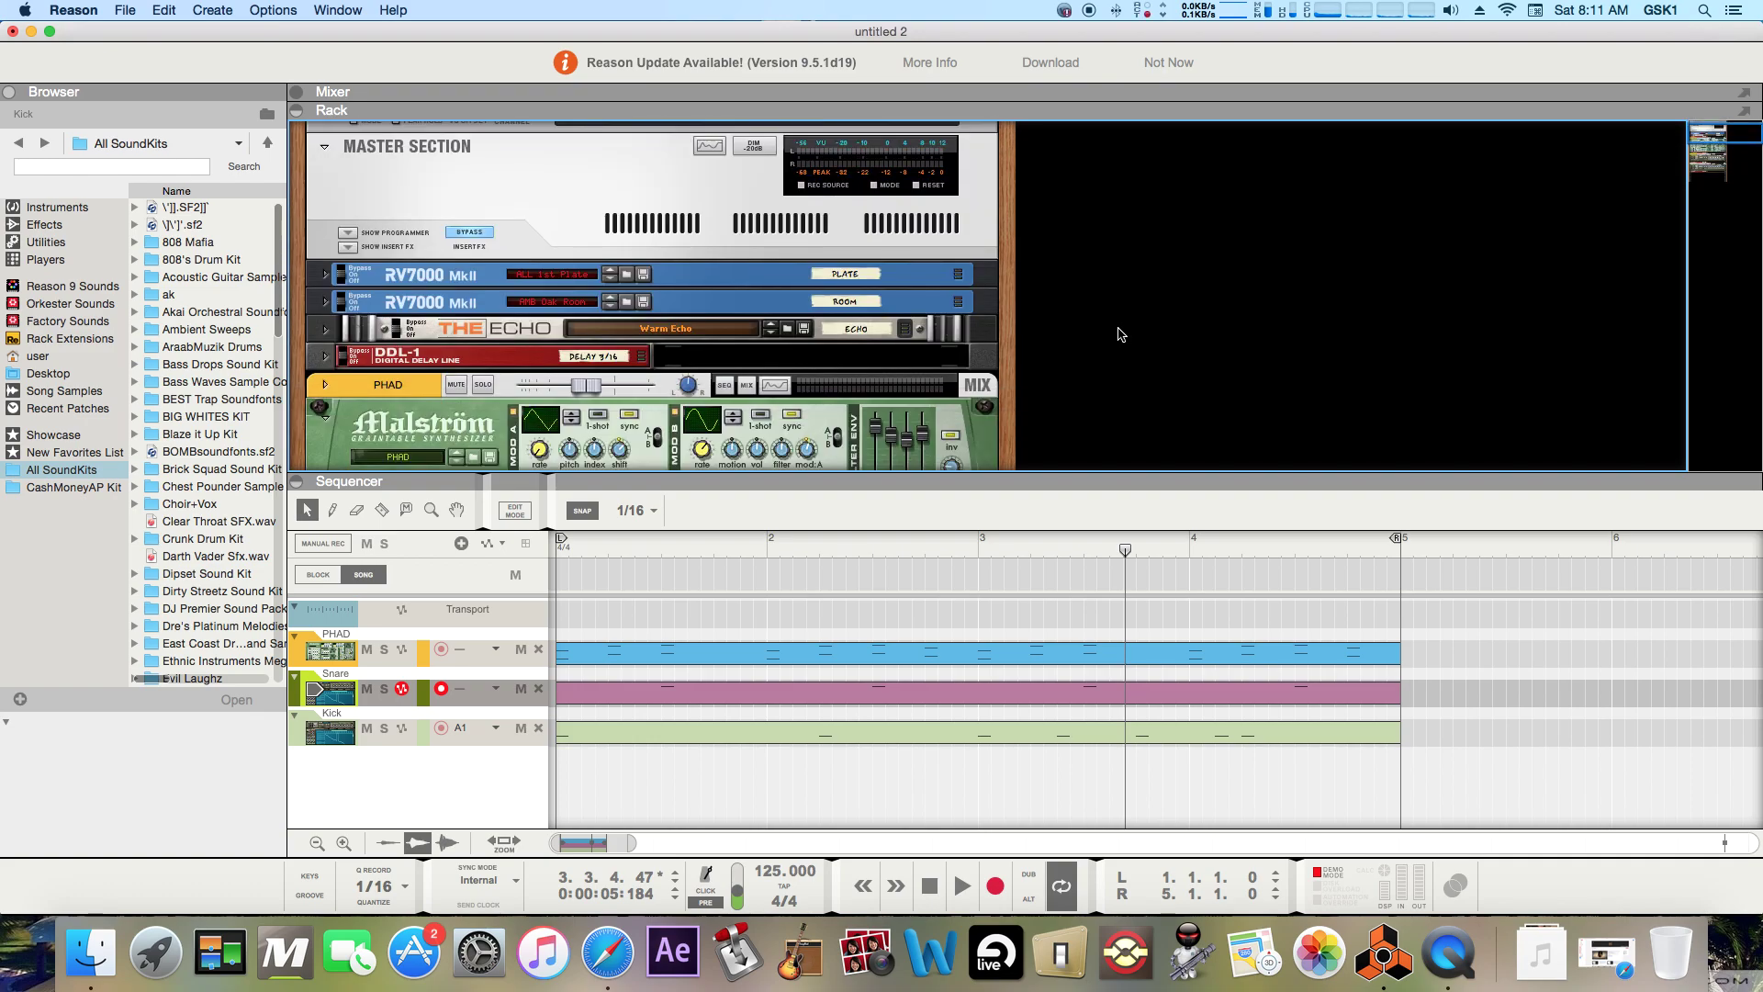
scroll(1120, 334, down, 1)
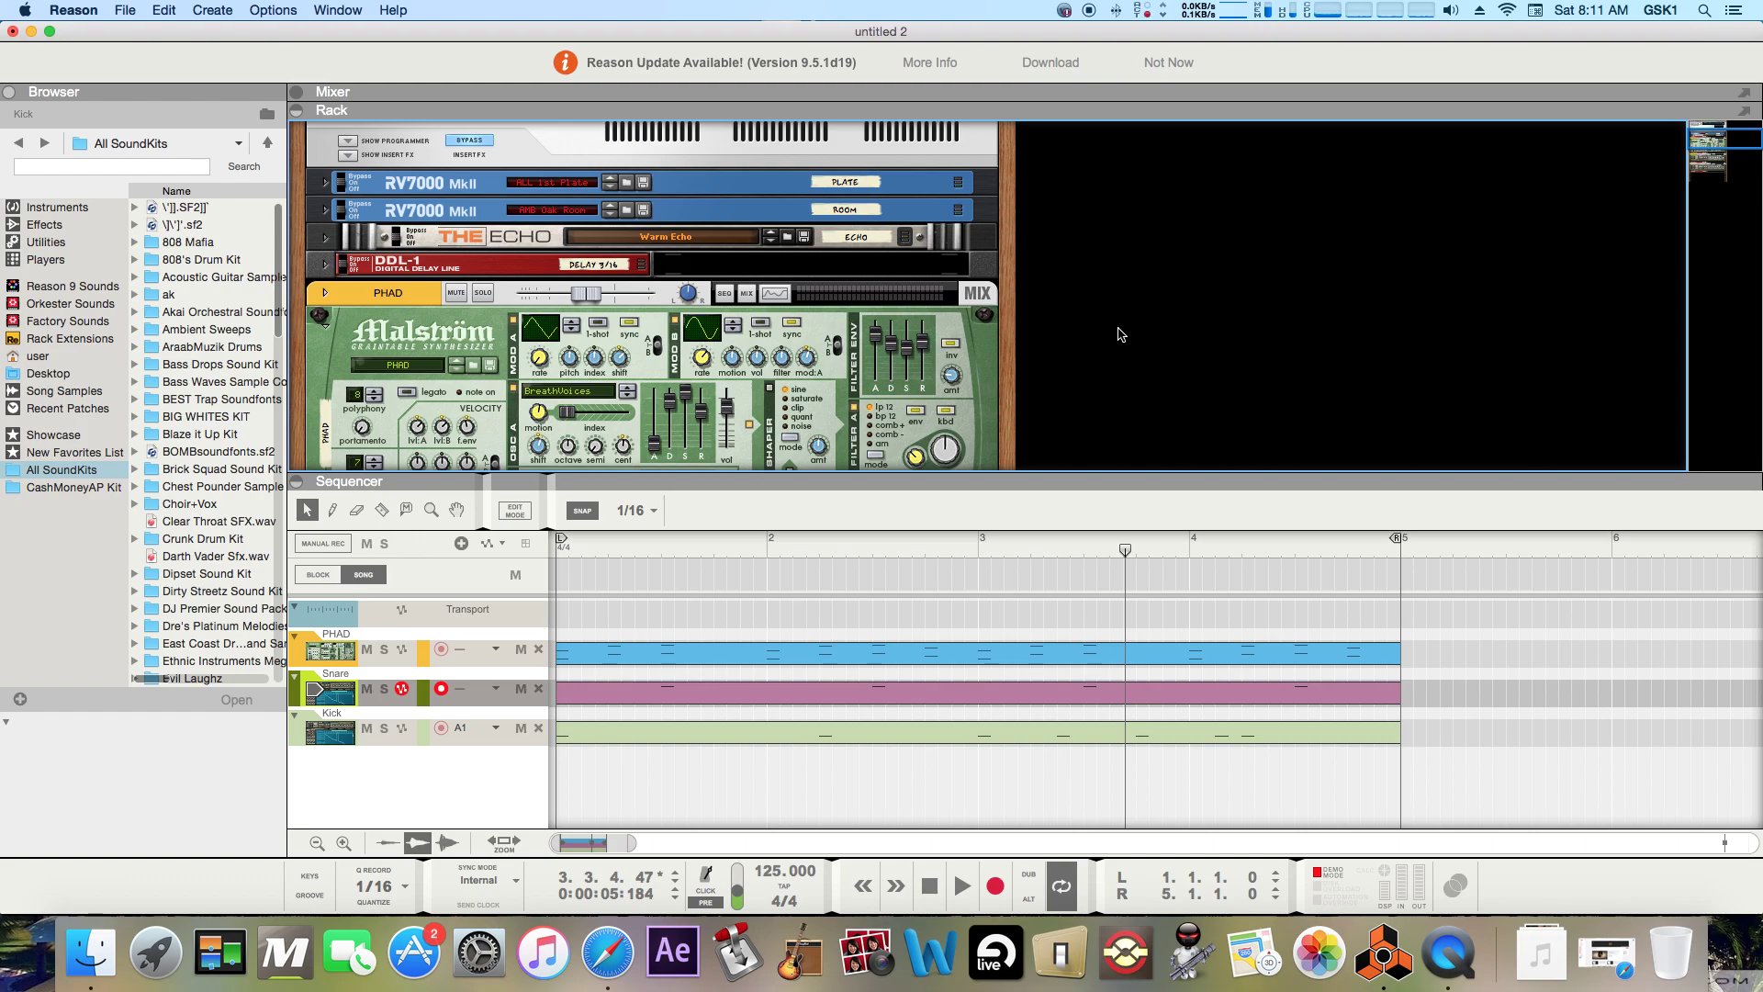
scroll(1118, 334, down, 5)
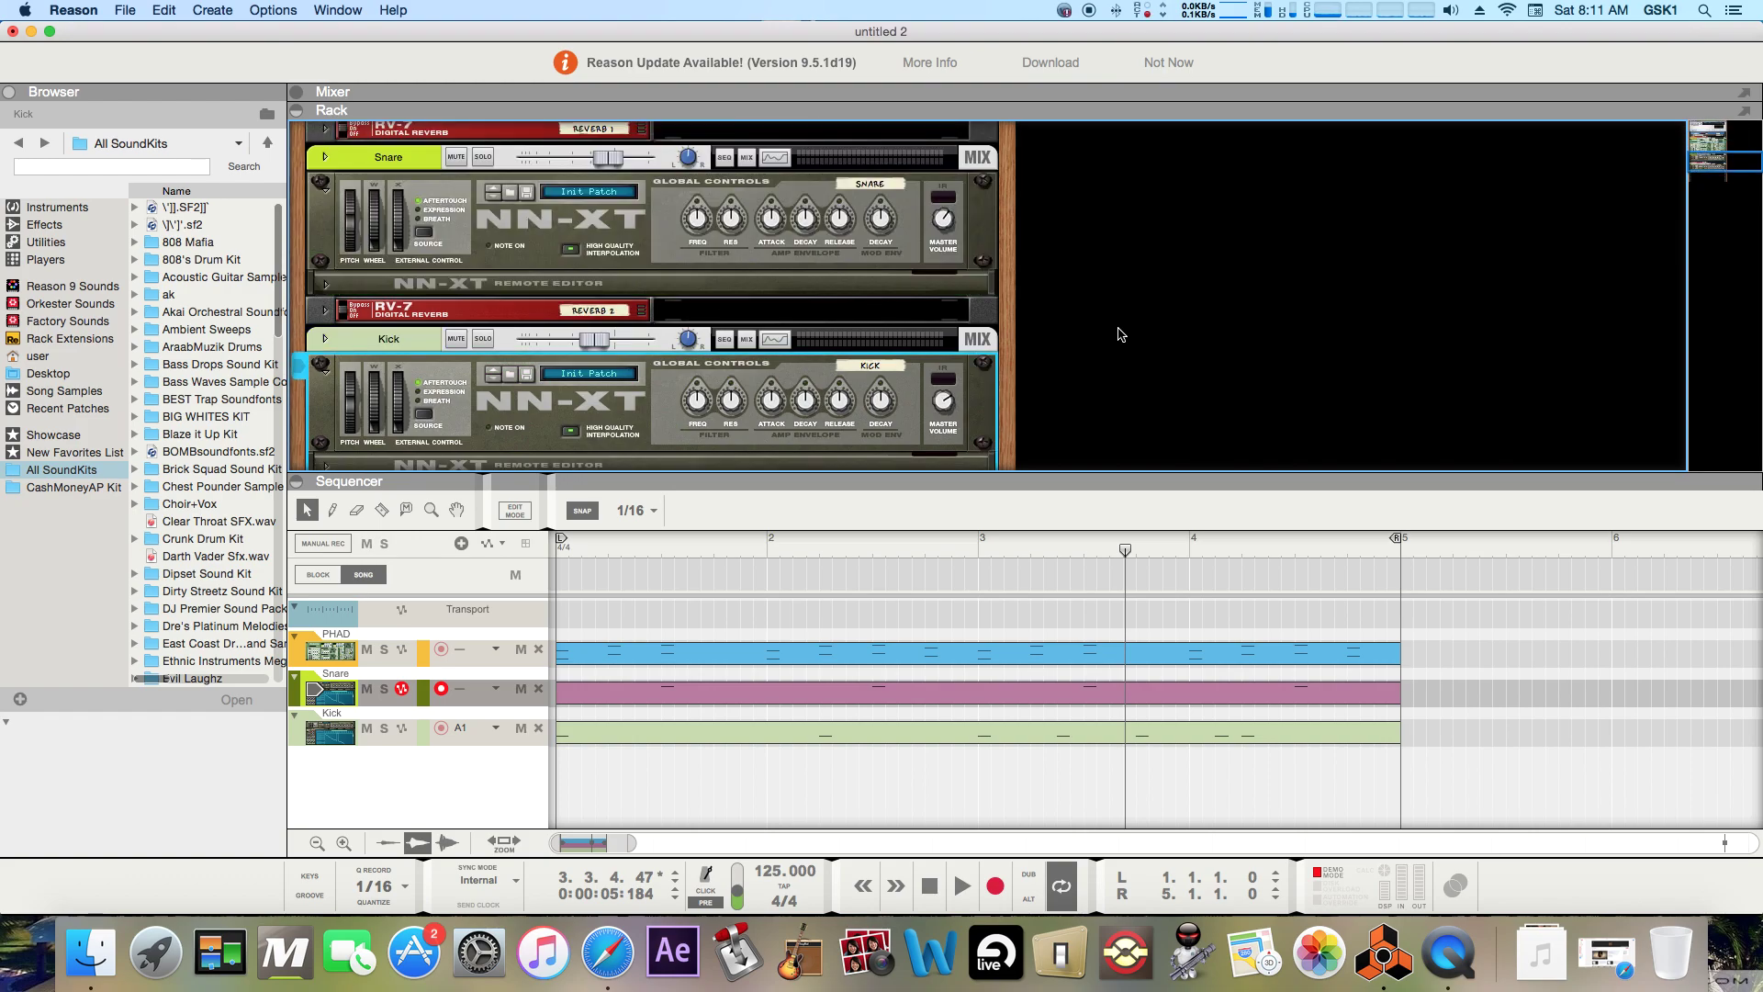
scroll(1118, 333, down, 3)
click(544, 398)
right_click(544, 398)
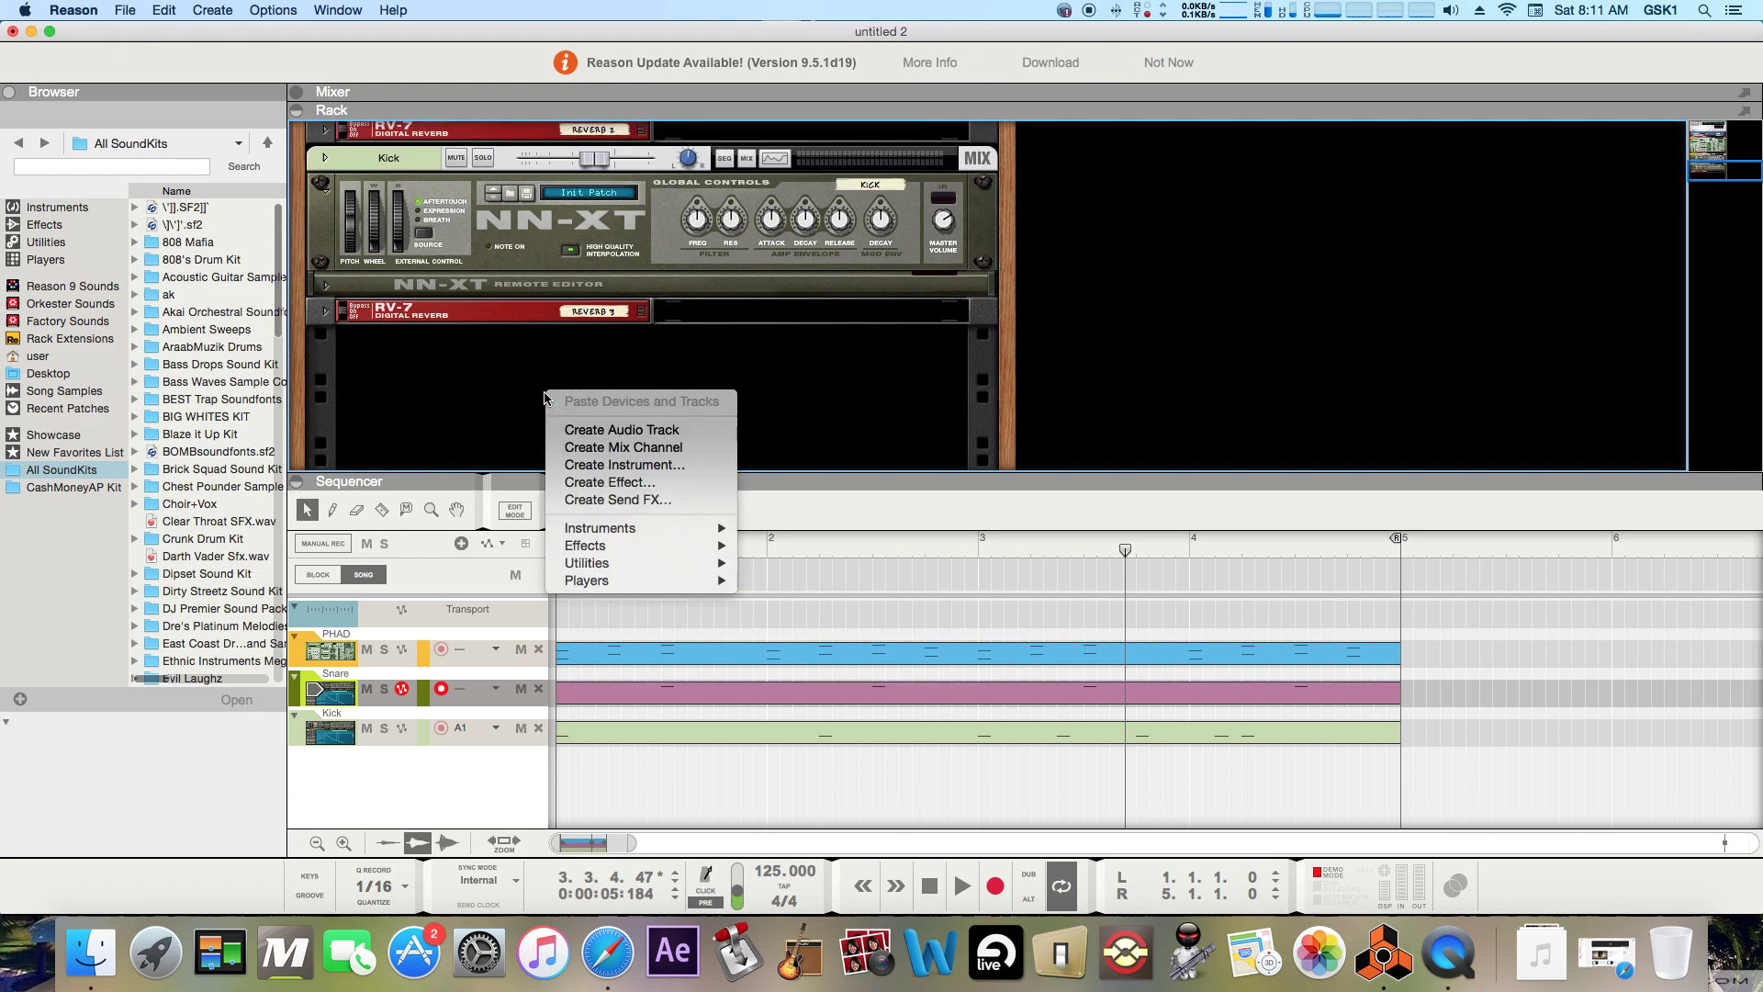
click(528, 378)
click(492, 316)
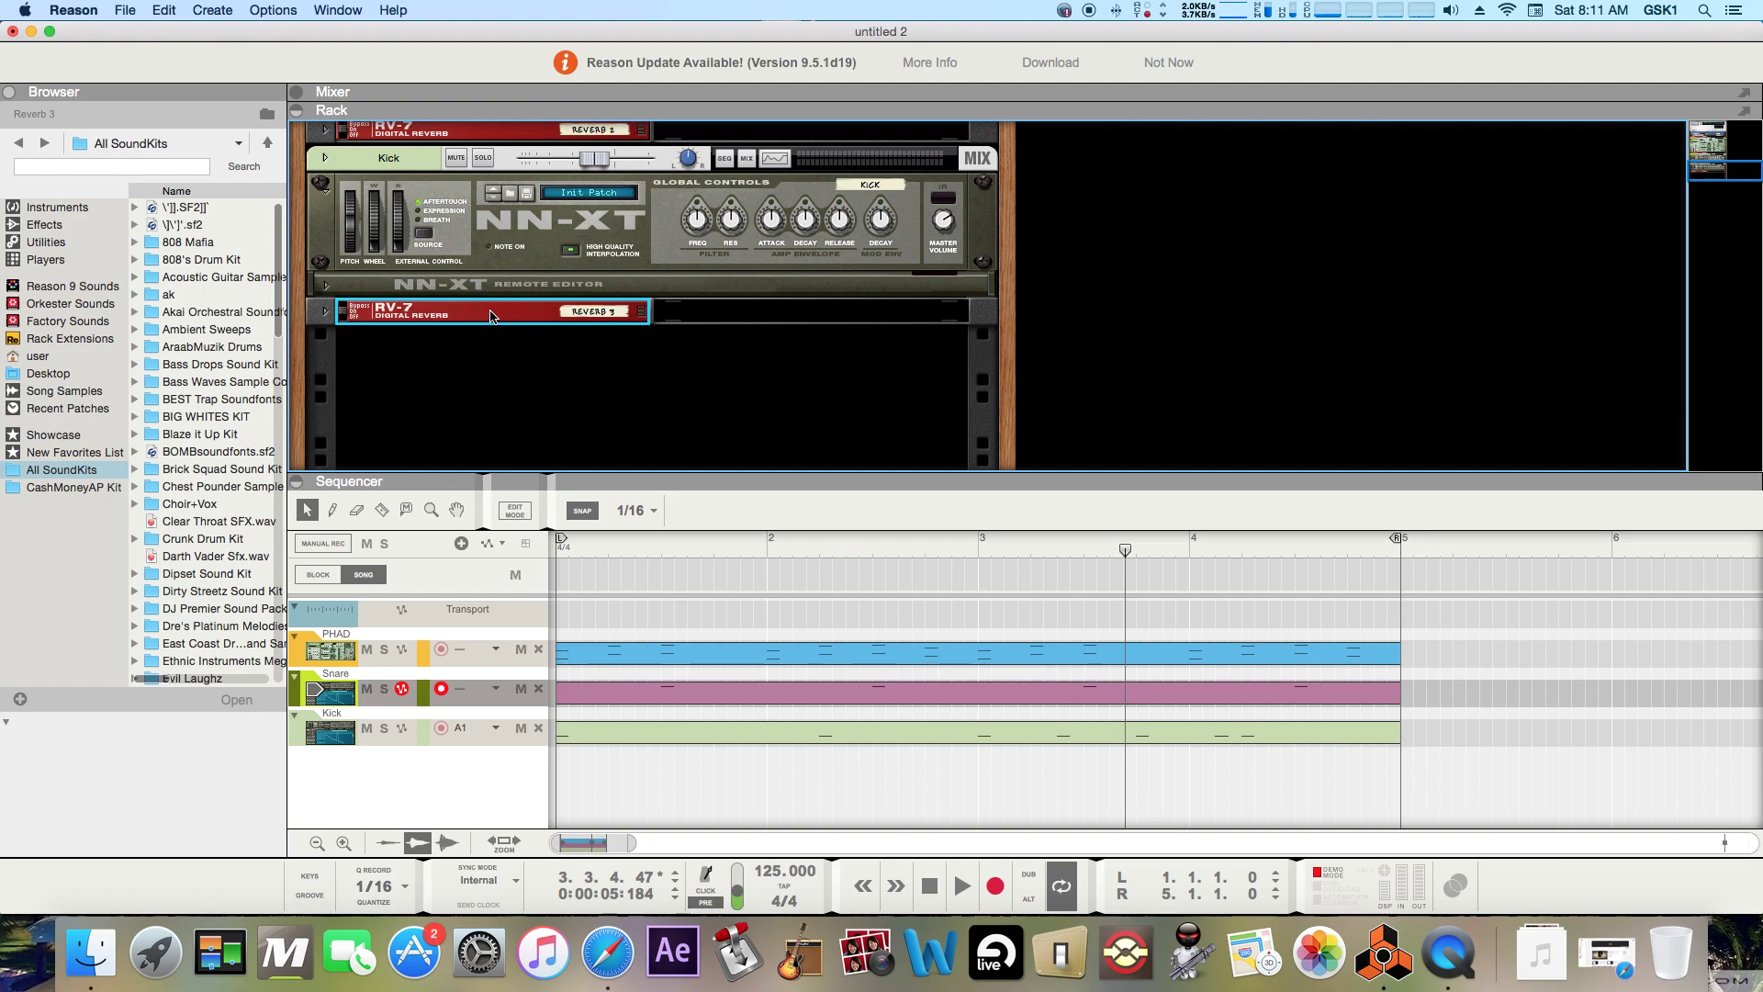
right_click(496, 315)
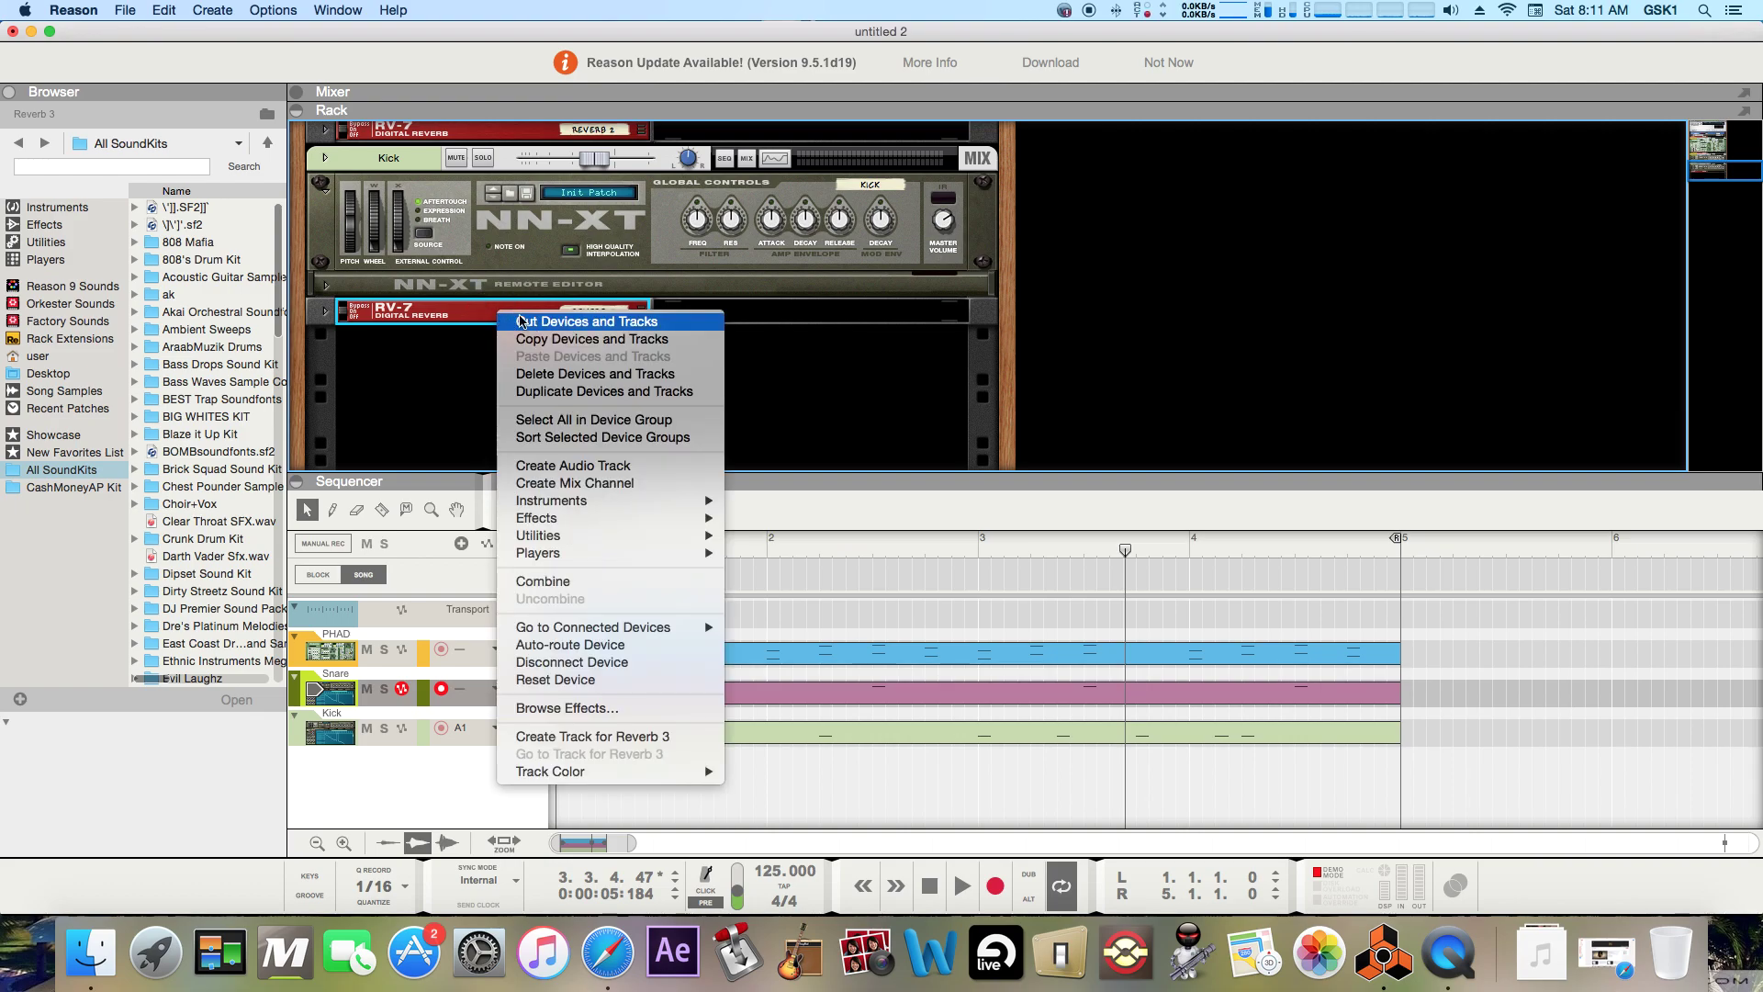
click(474, 314)
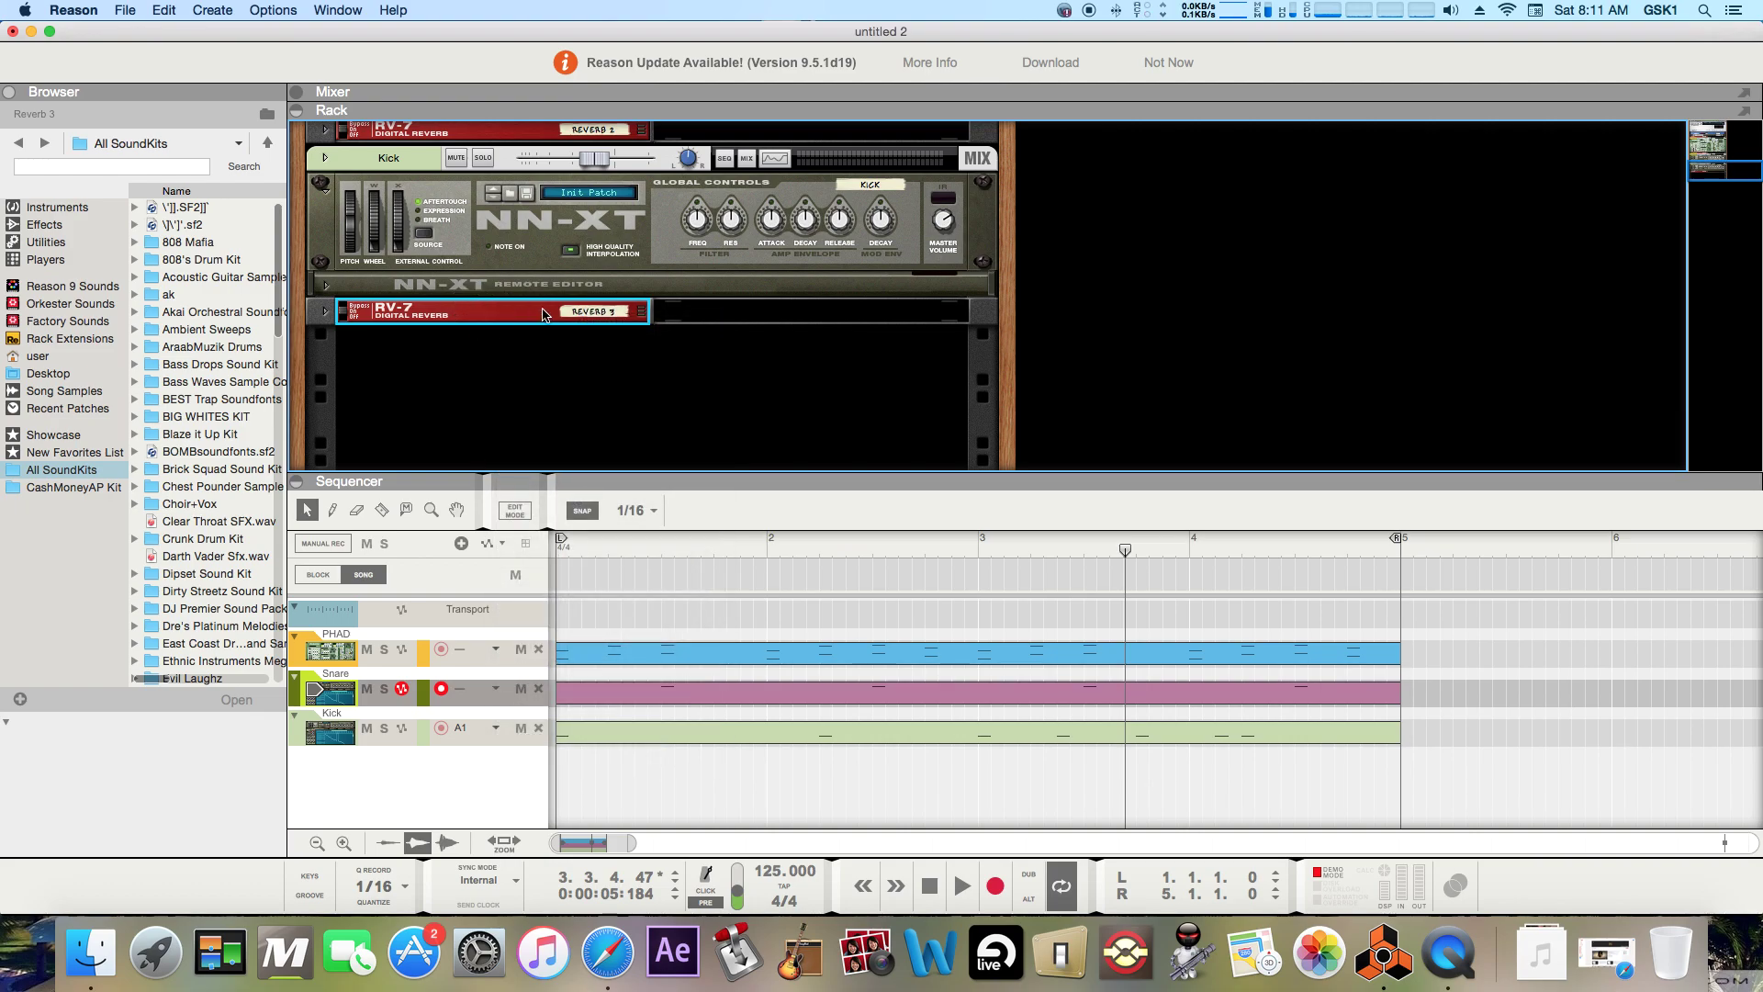
- Add an MClass Equalizer to the Kick's NN-XT in the rack, and return the playhead to the start of the song
click(683, 282)
right_click(683, 283)
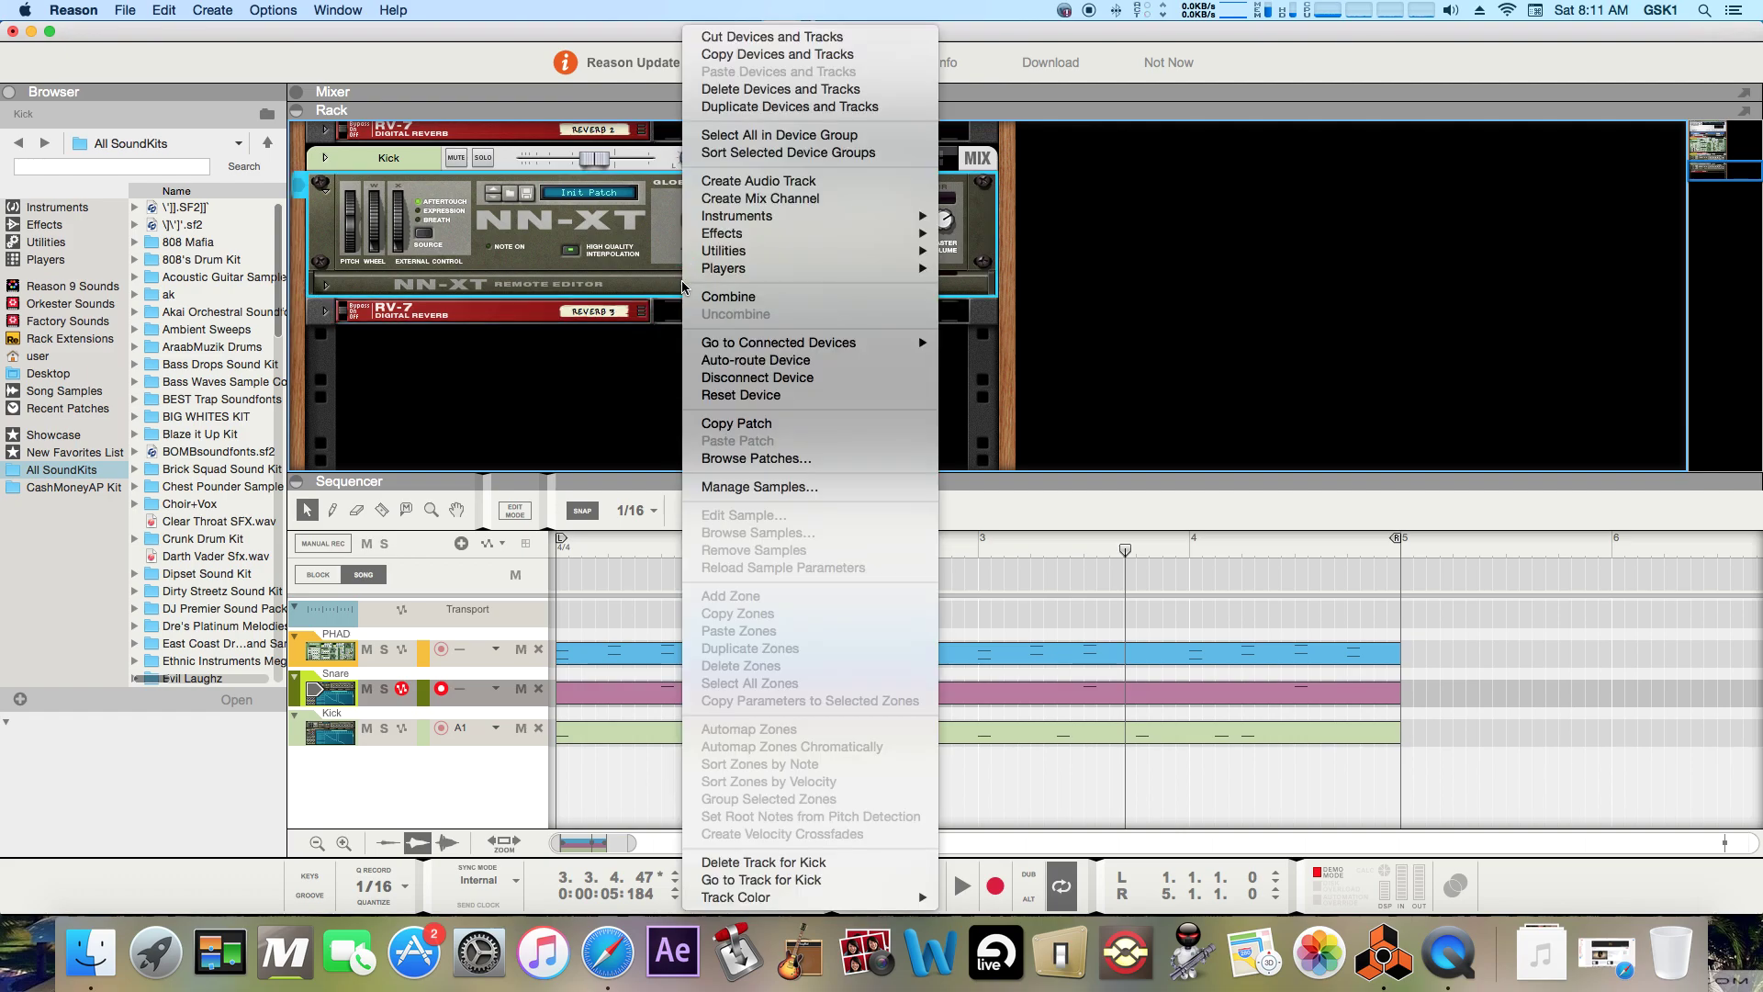
mouse_move(860, 268)
mouse_move(864, 235)
mouse_move(1056, 377)
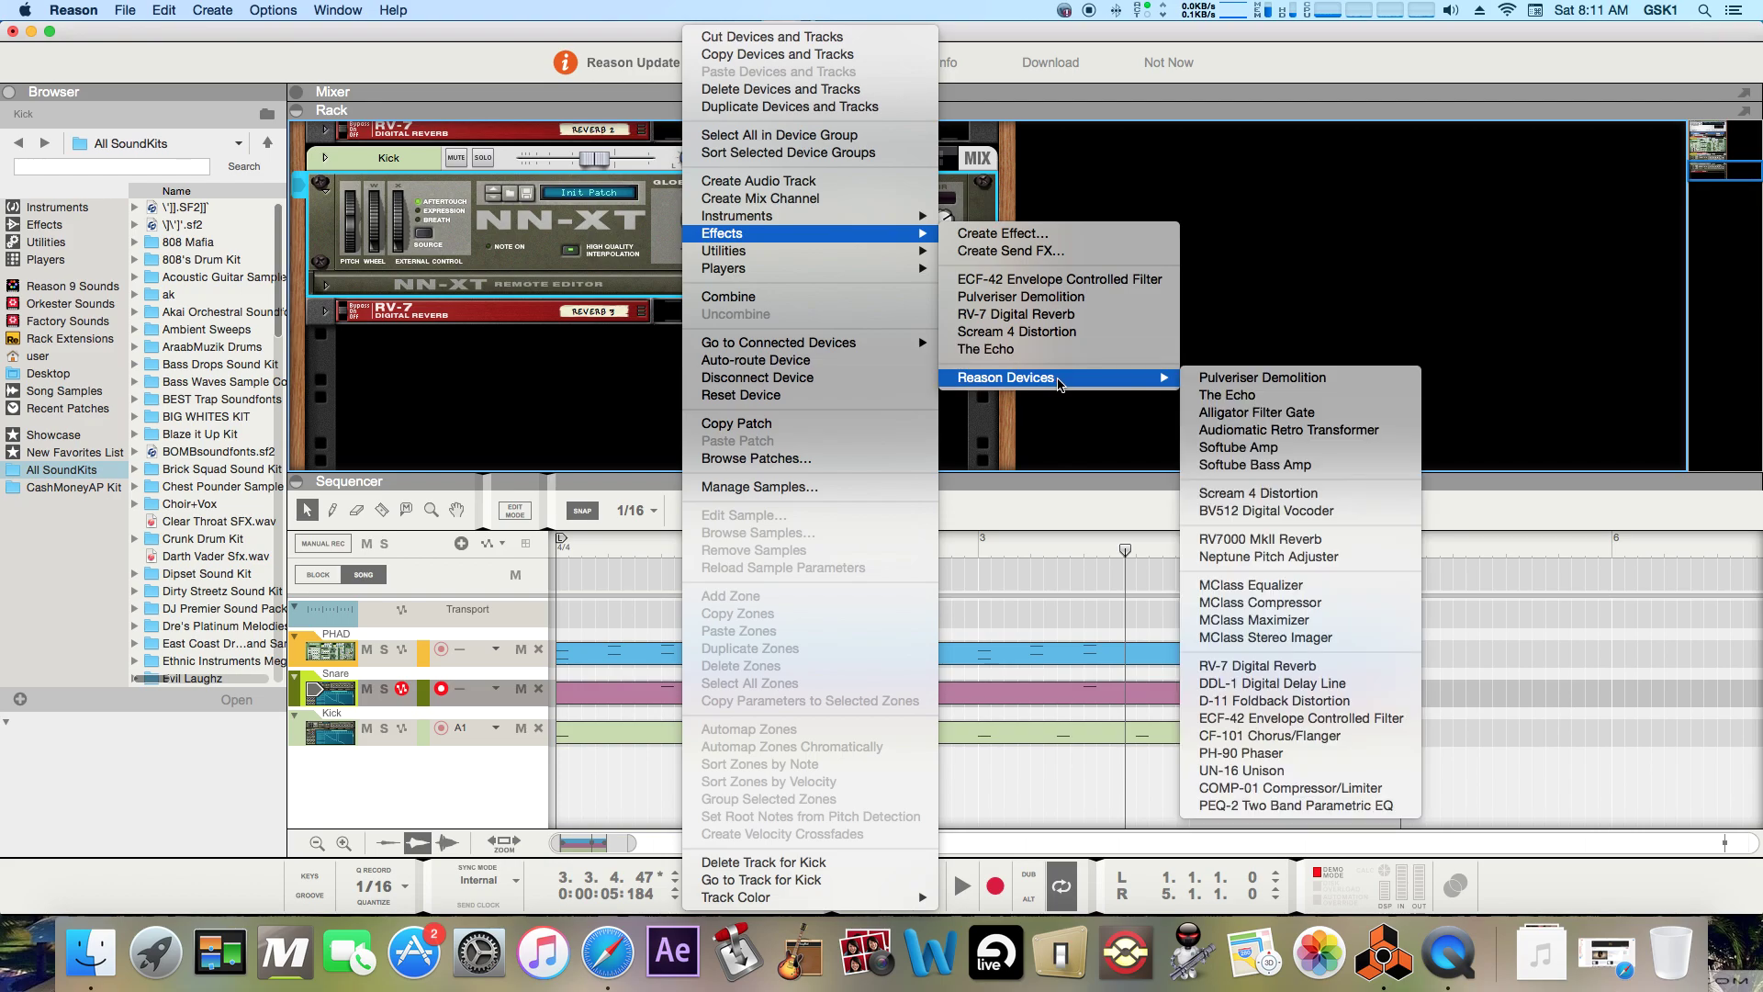
click(1272, 588)
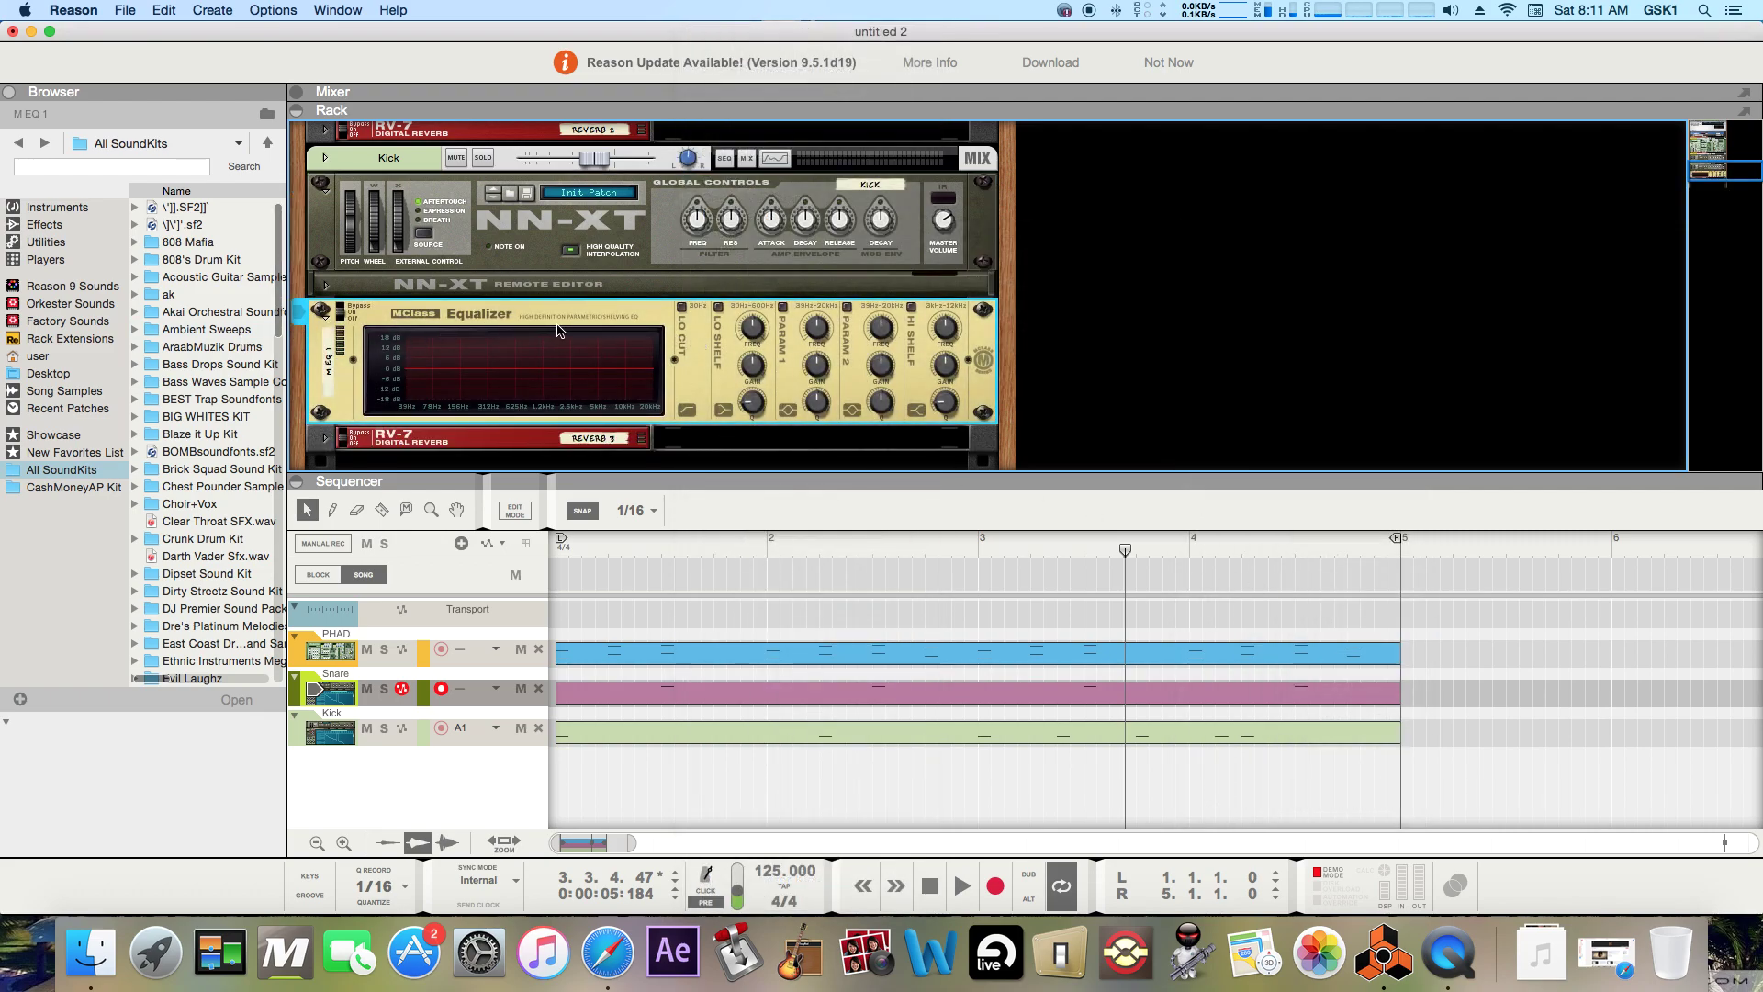
click(707, 351)
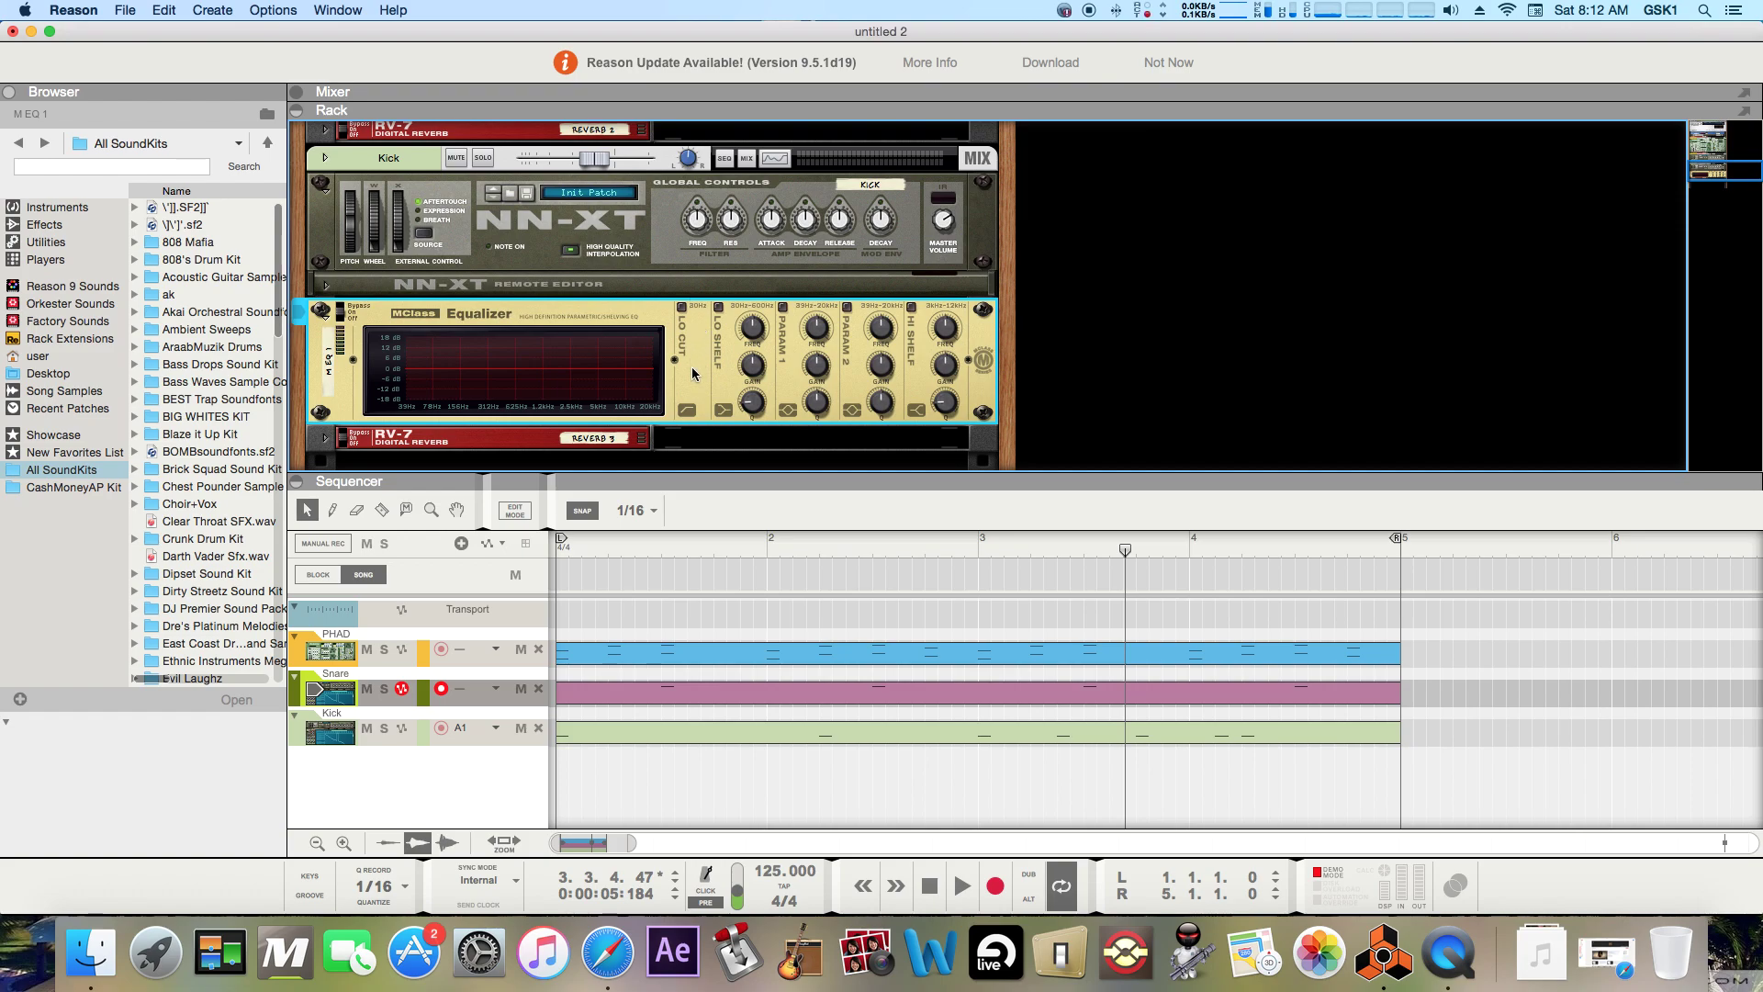
click(930, 887)
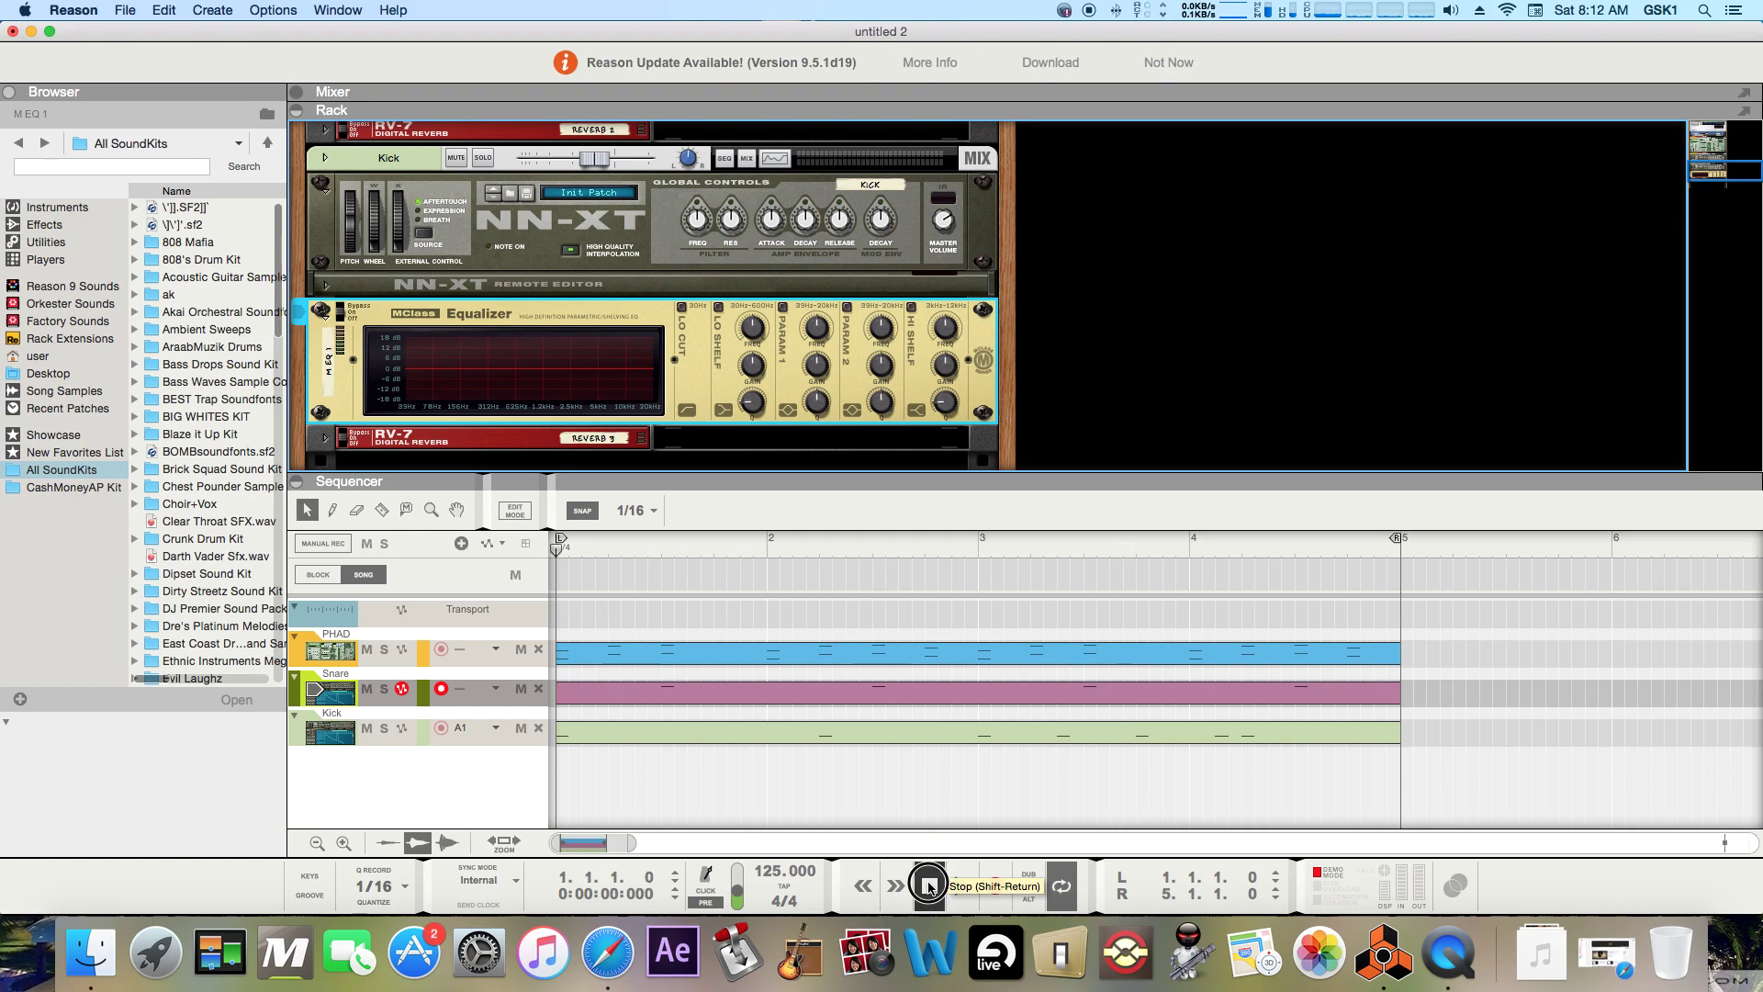
- Switch to the minimized Safari window with the YouTube channel page, and open QuickTime Player's recording options
click(1600, 952)
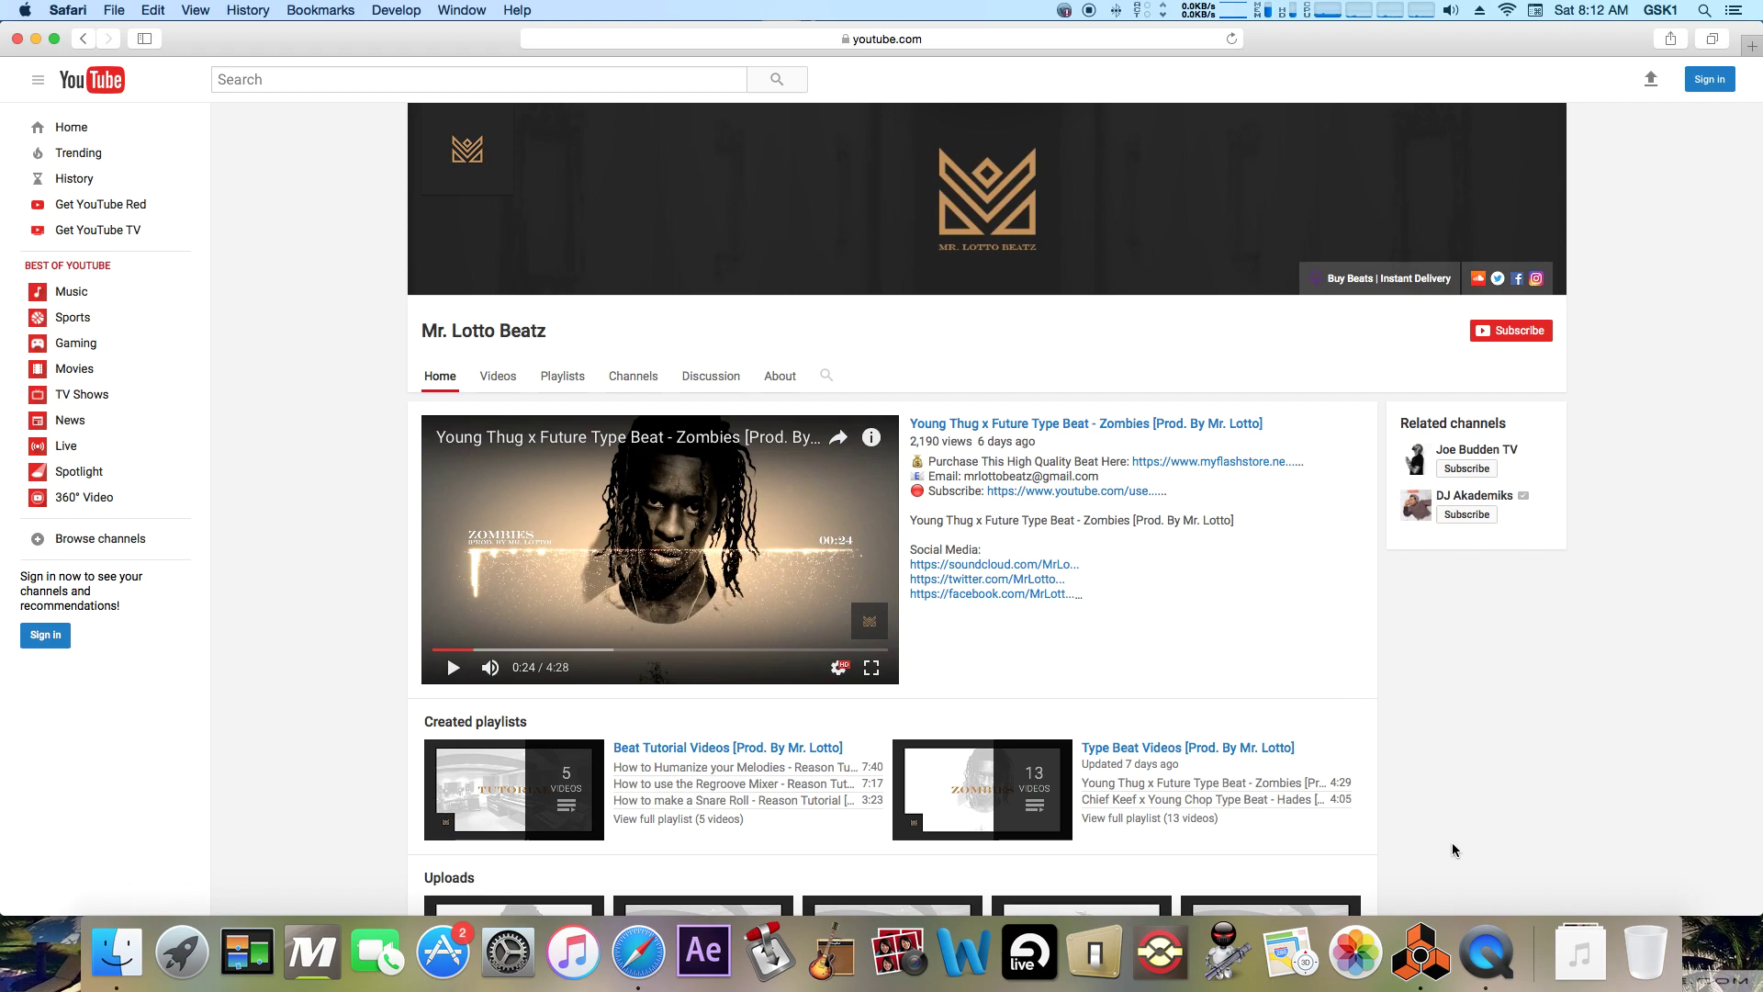
right_click(1481, 946)
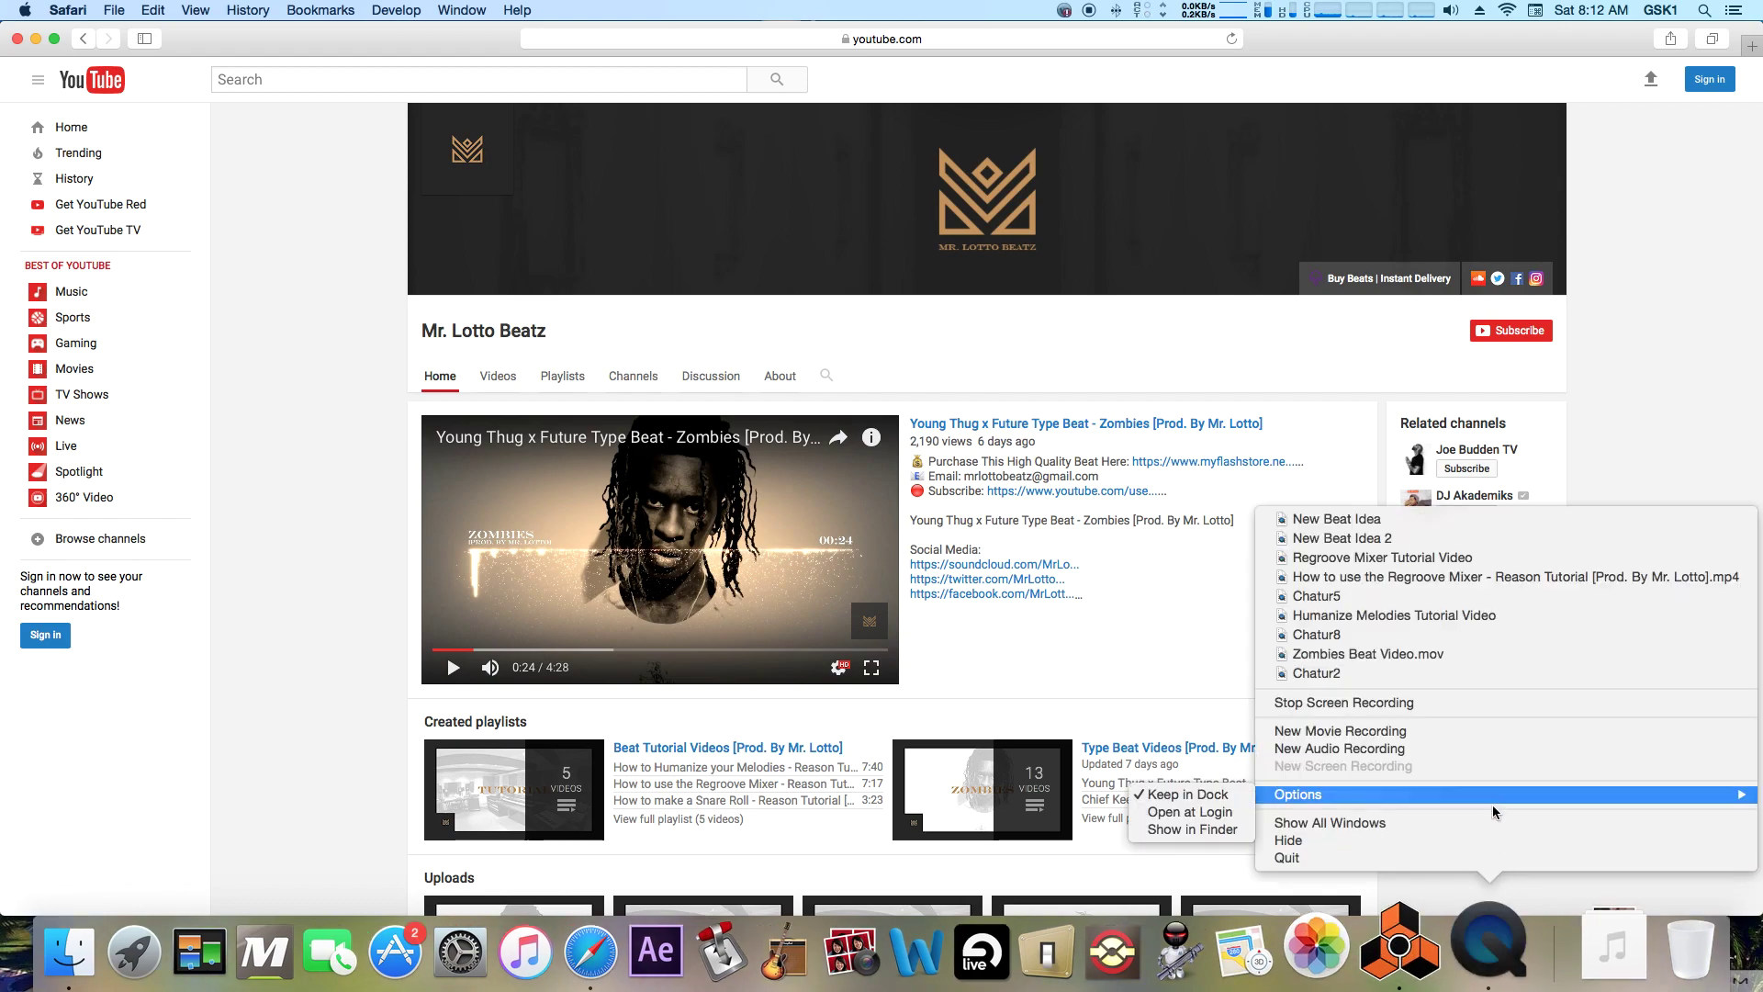